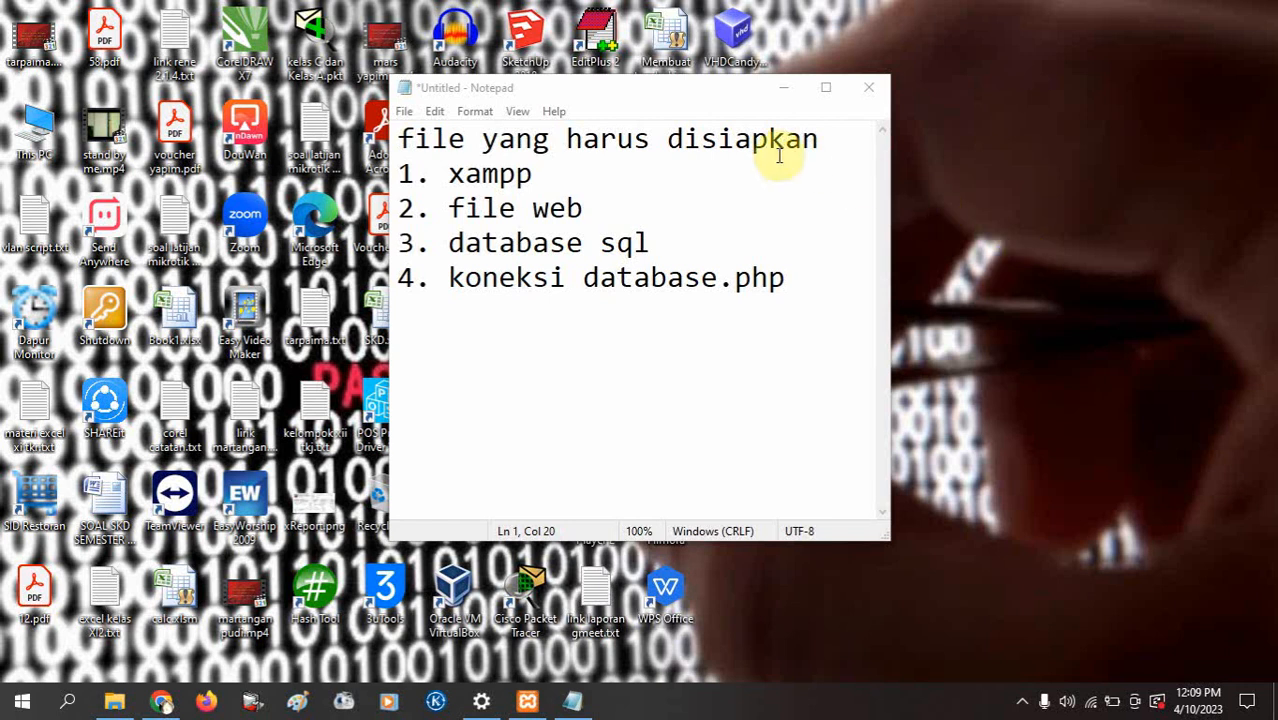
Review the Notepad checklist of files to prepare: xampp, file web, database sql and koneksi database.php.
drag(714, 98, 731, 116)
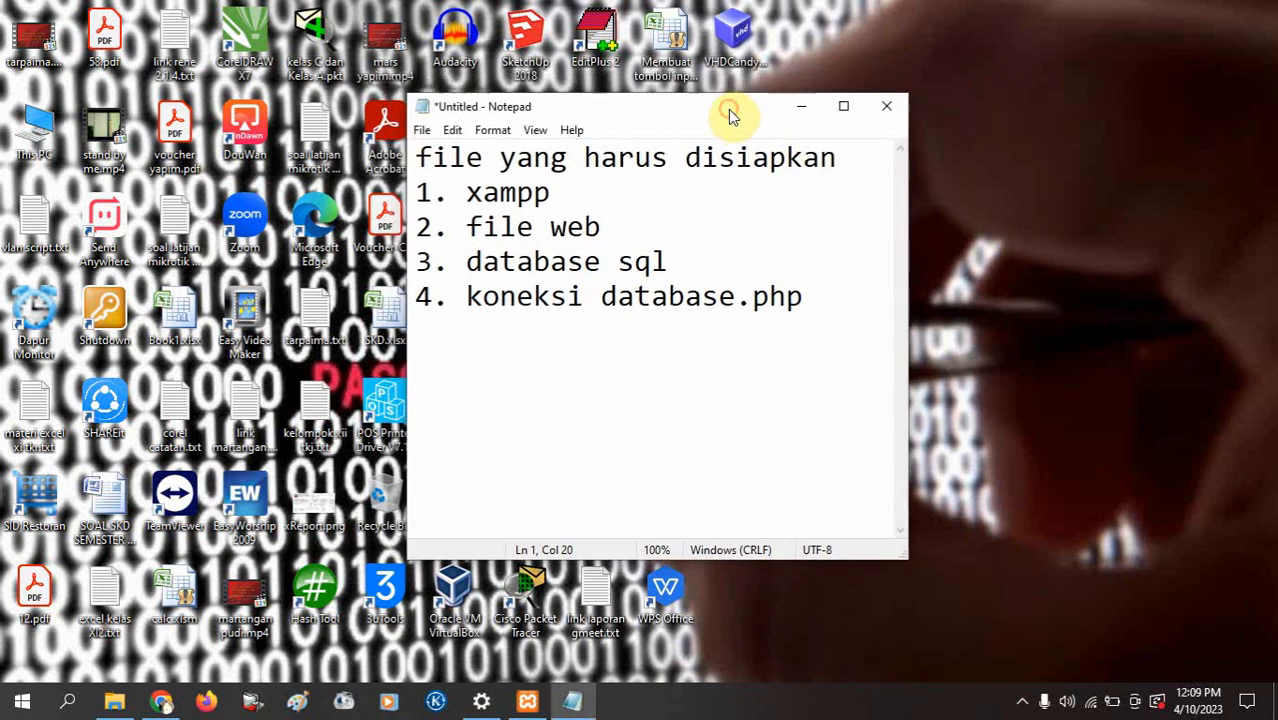
click(577, 204)
drag(548, 200, 400, 194)
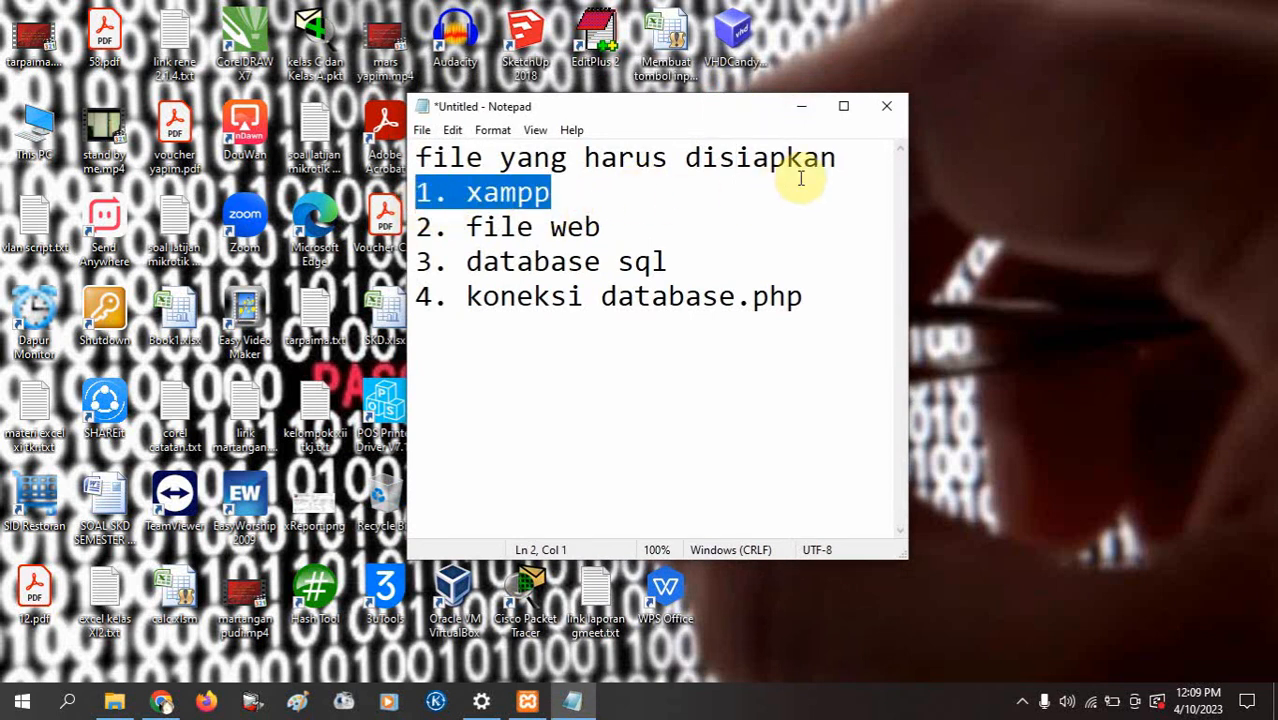
drag(560, 192, 416, 188)
click(607, 227)
drag(607, 227, 362, 228)
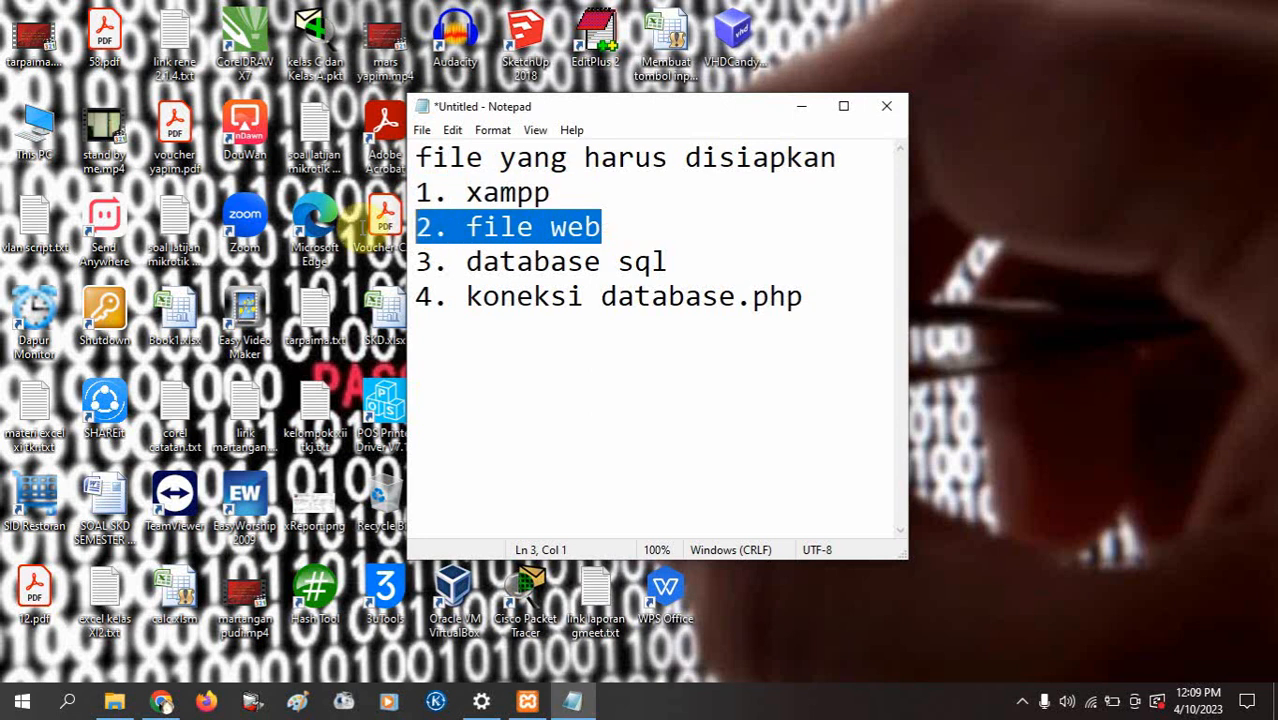
drag(611, 227, 400, 226)
click(564, 193)
drag(564, 193, 440, 191)
click(610, 232)
drag(610, 232, 414, 188)
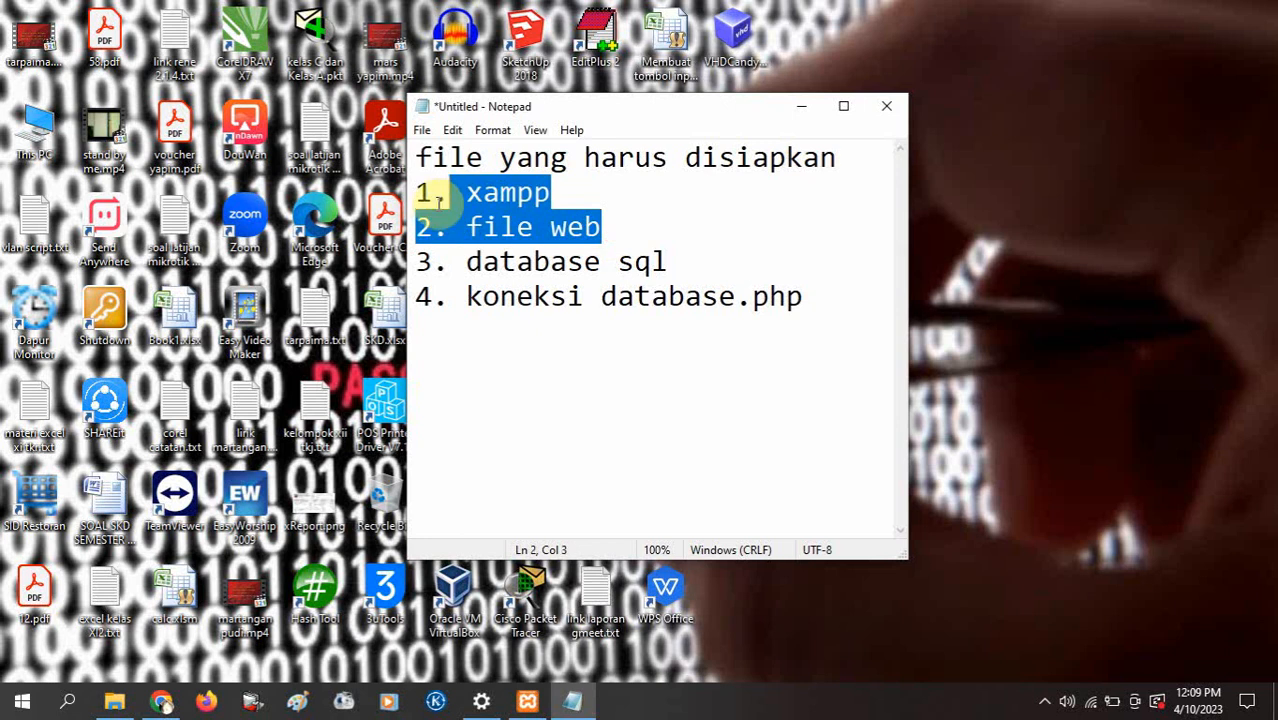
drag(679, 260, 408, 254)
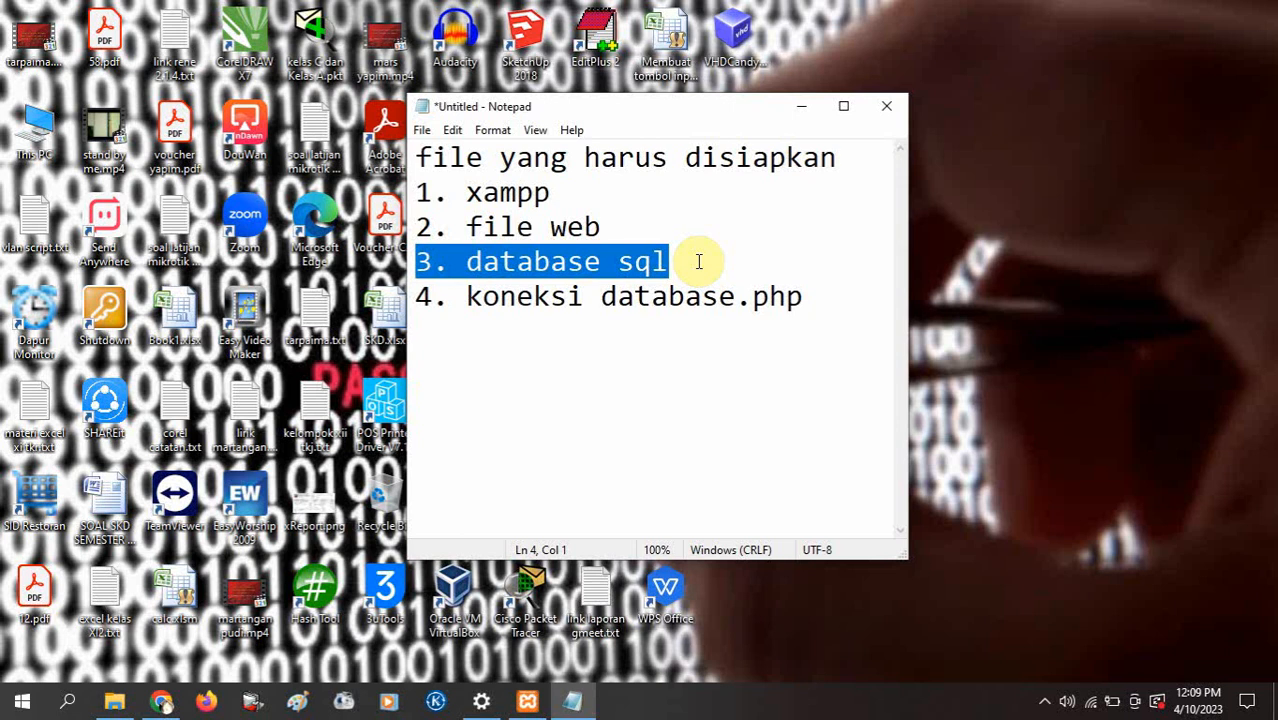
click(817, 298)
drag(817, 298, 430, 297)
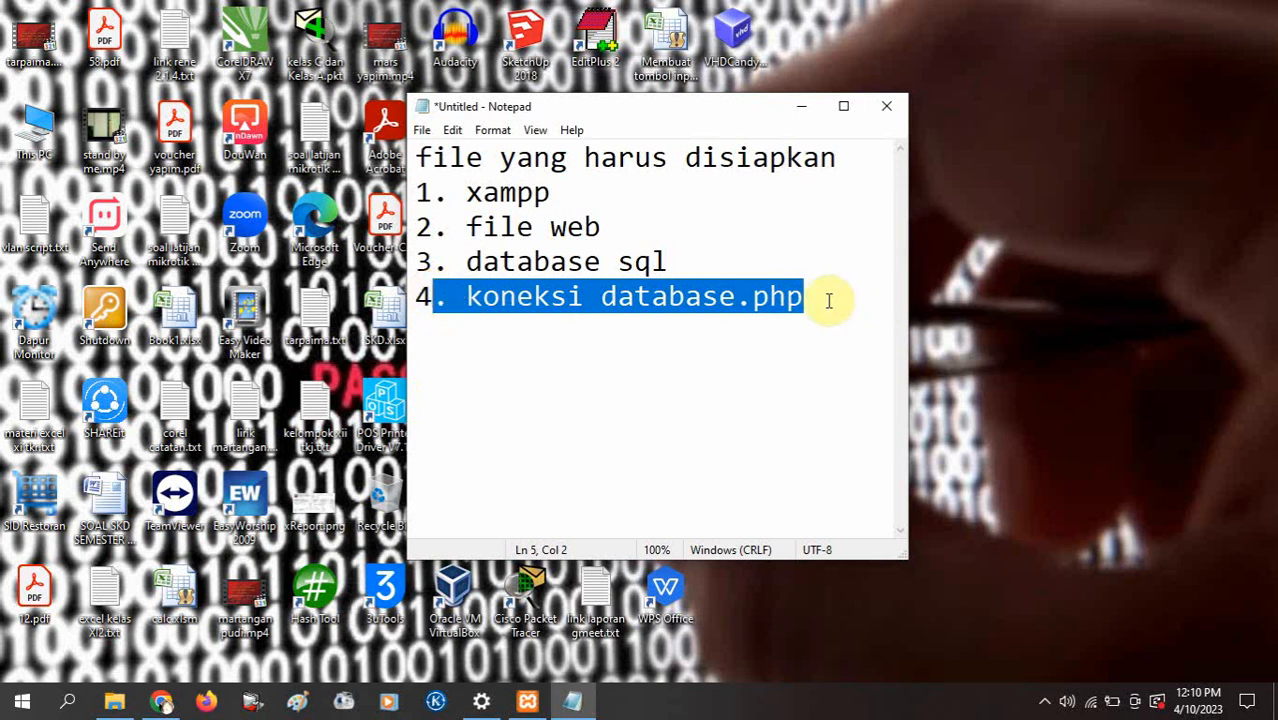
drag(822, 298, 402, 302)
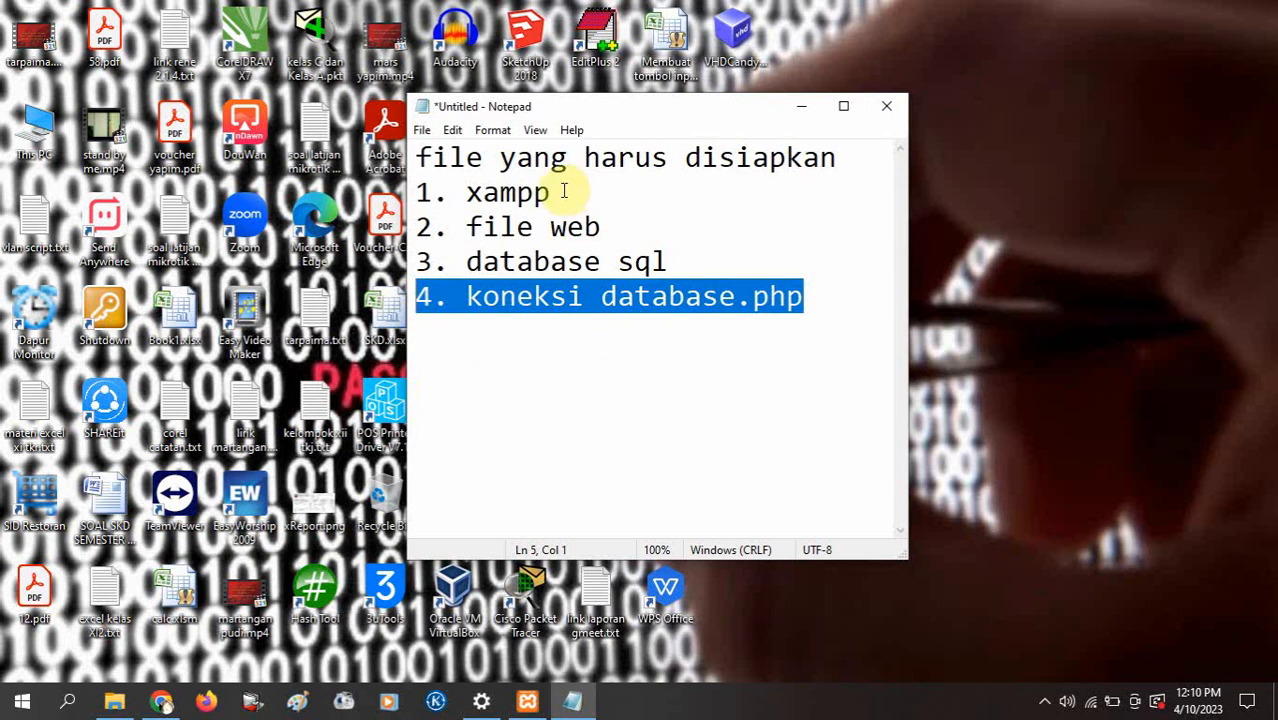
drag(564, 191, 410, 192)
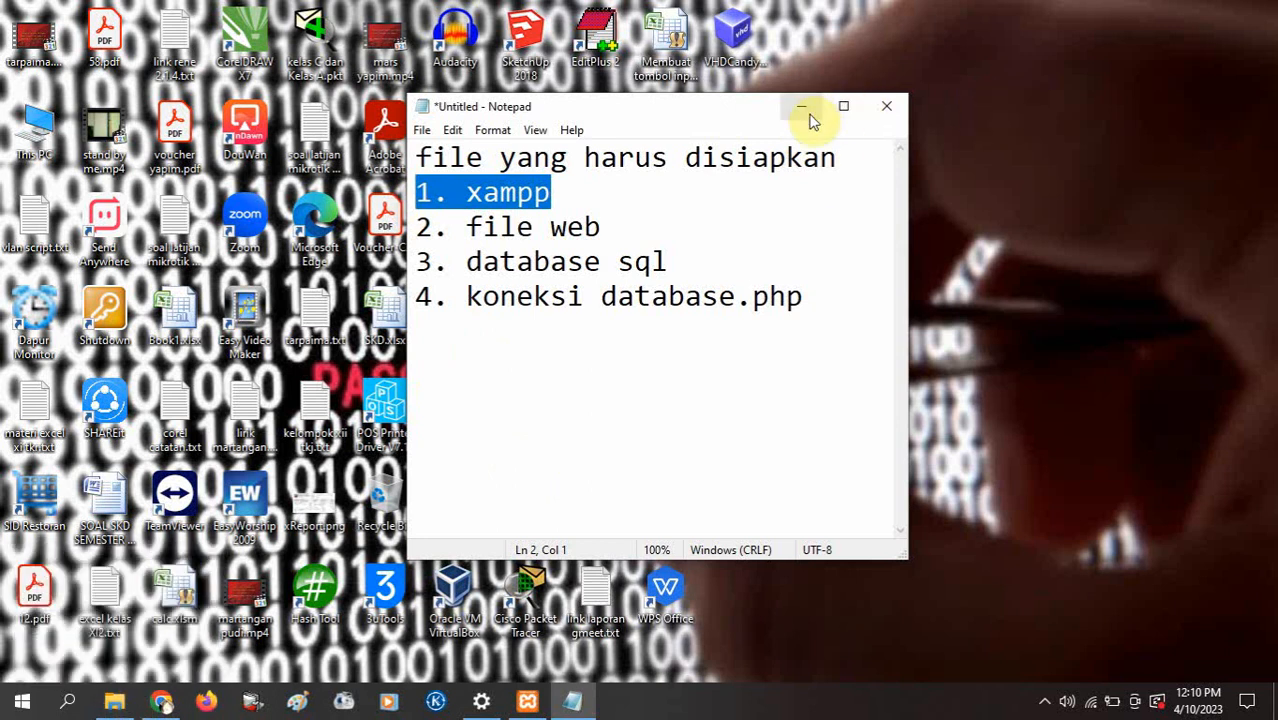
Switch to File Explorer and open the XAMPP folder inside File WEB > FILE XAMPP - NOTEPAD++.
click(113, 704)
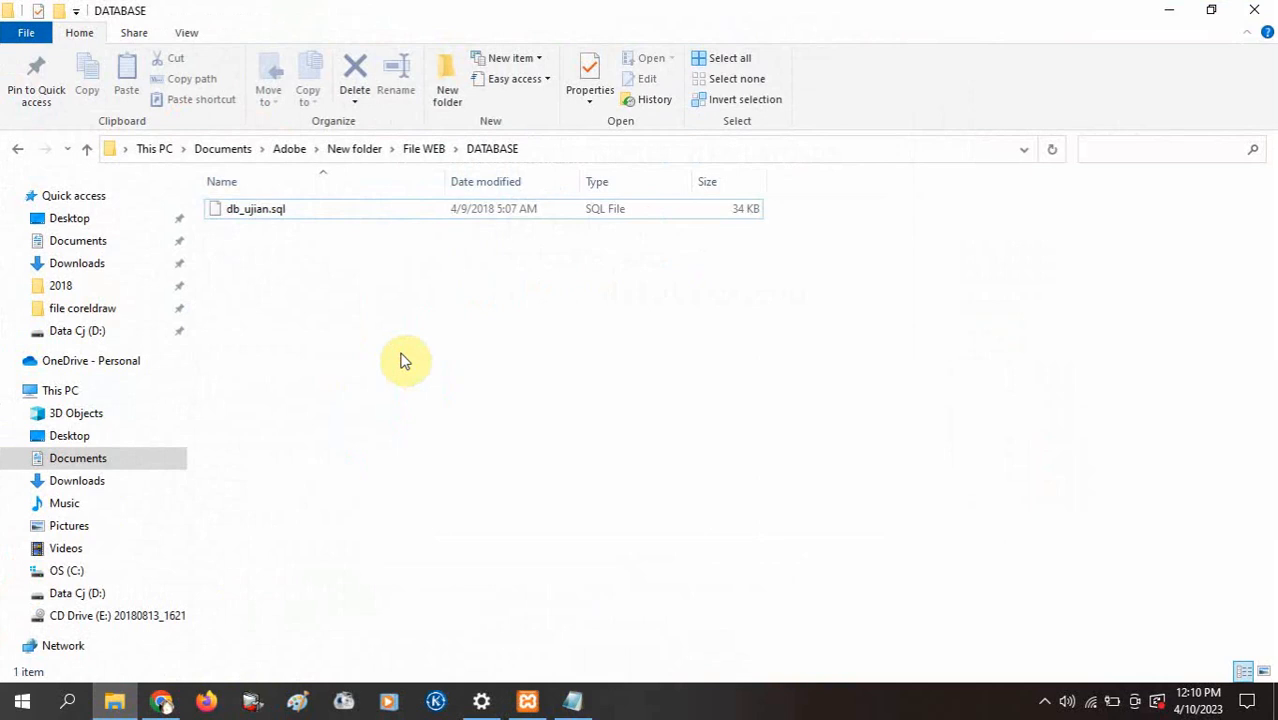
key(BackSpace)
key(BackSpace)
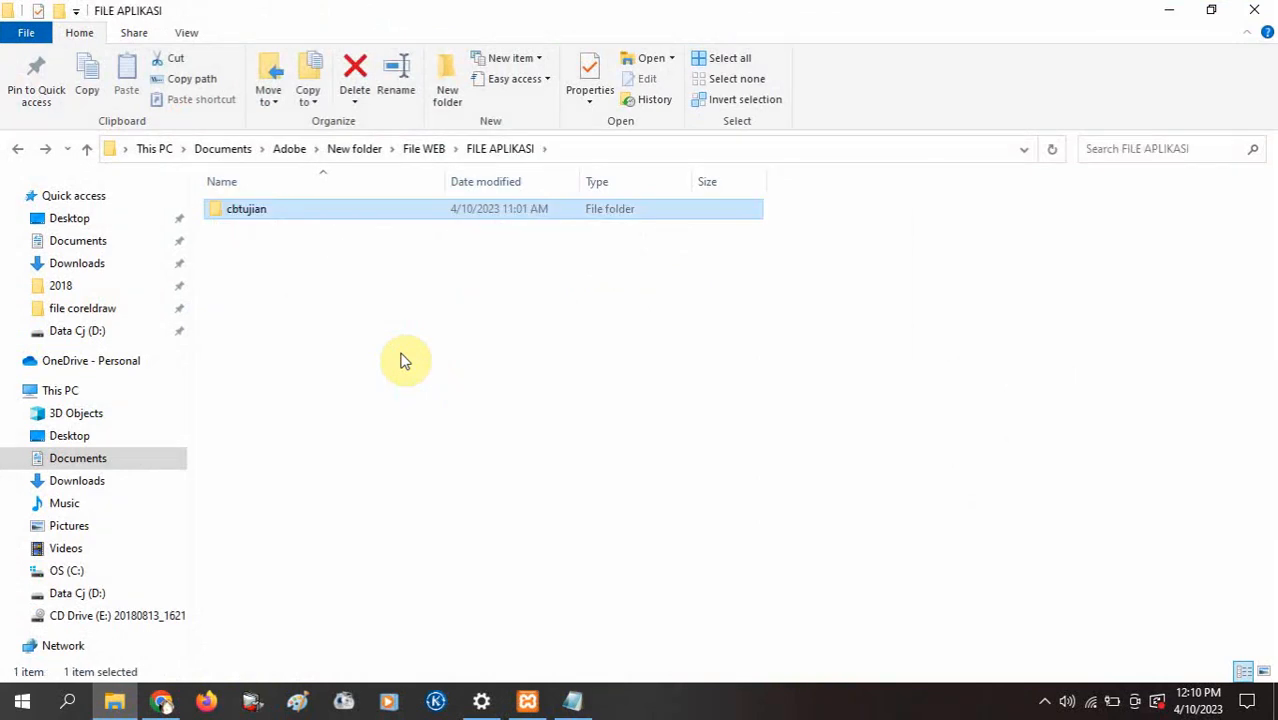
key(Return)
key(Down)
key(BackSpace)
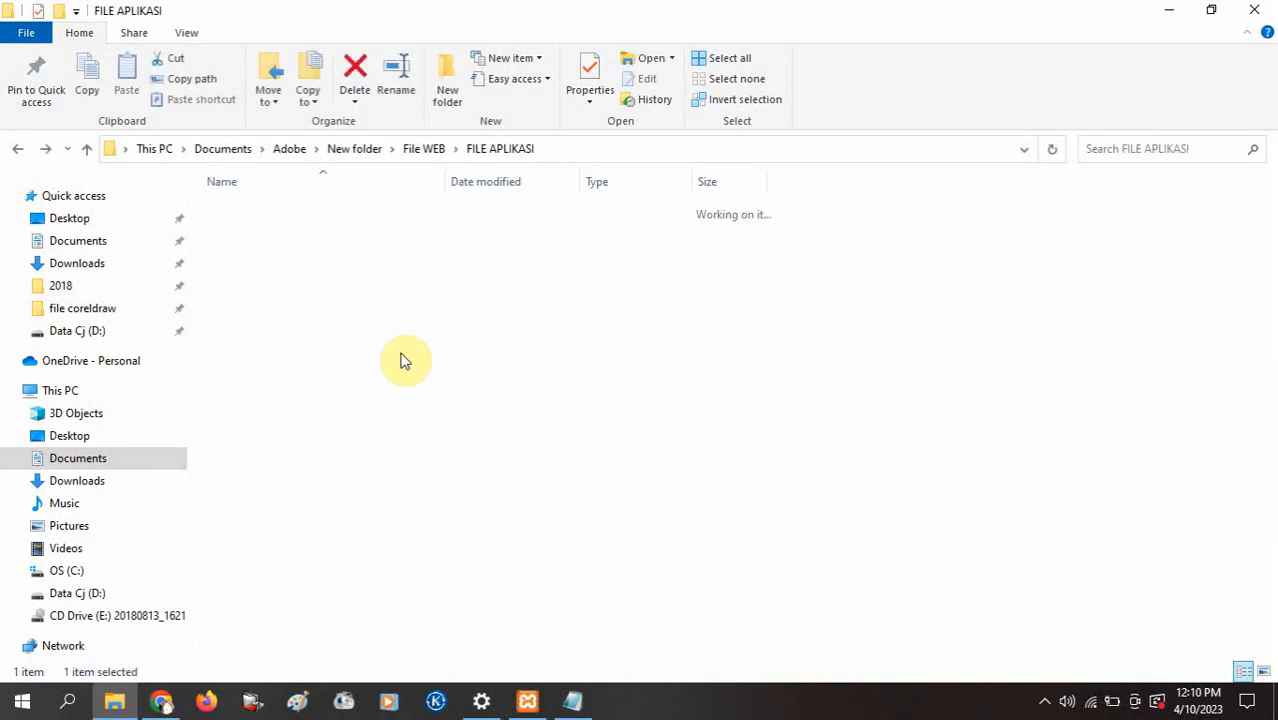
click(425, 155)
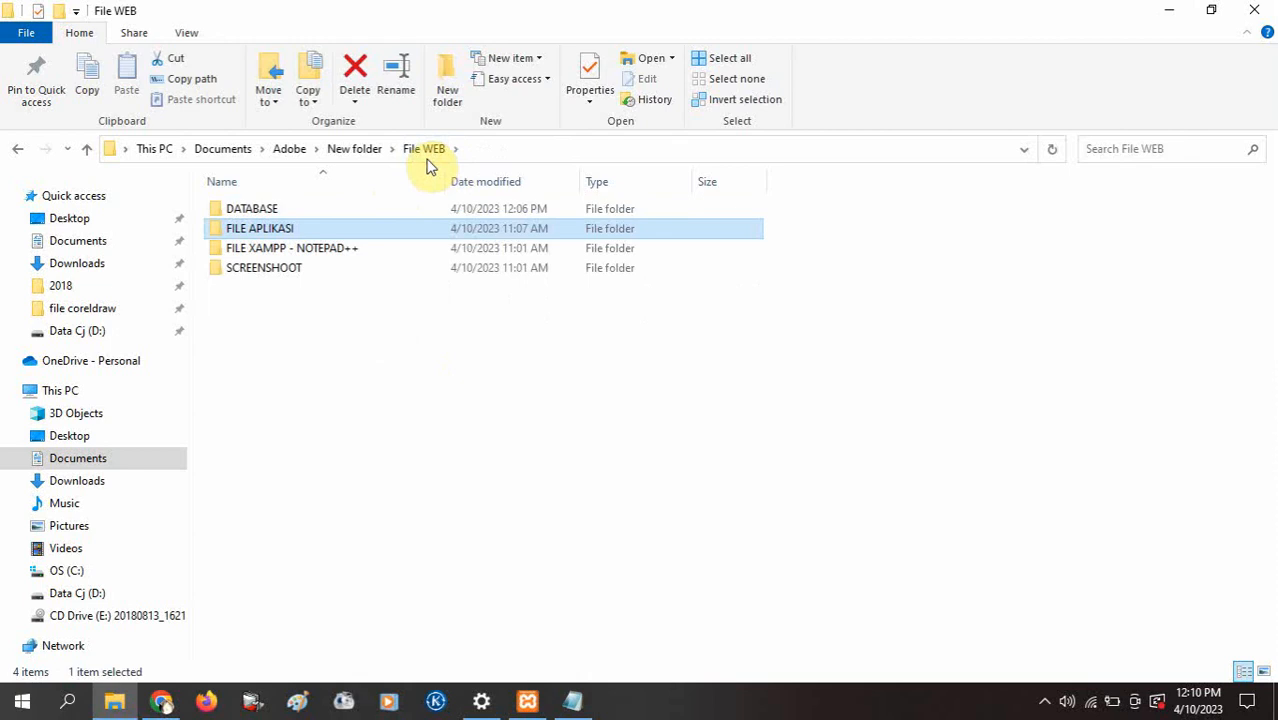
double_click(277, 248)
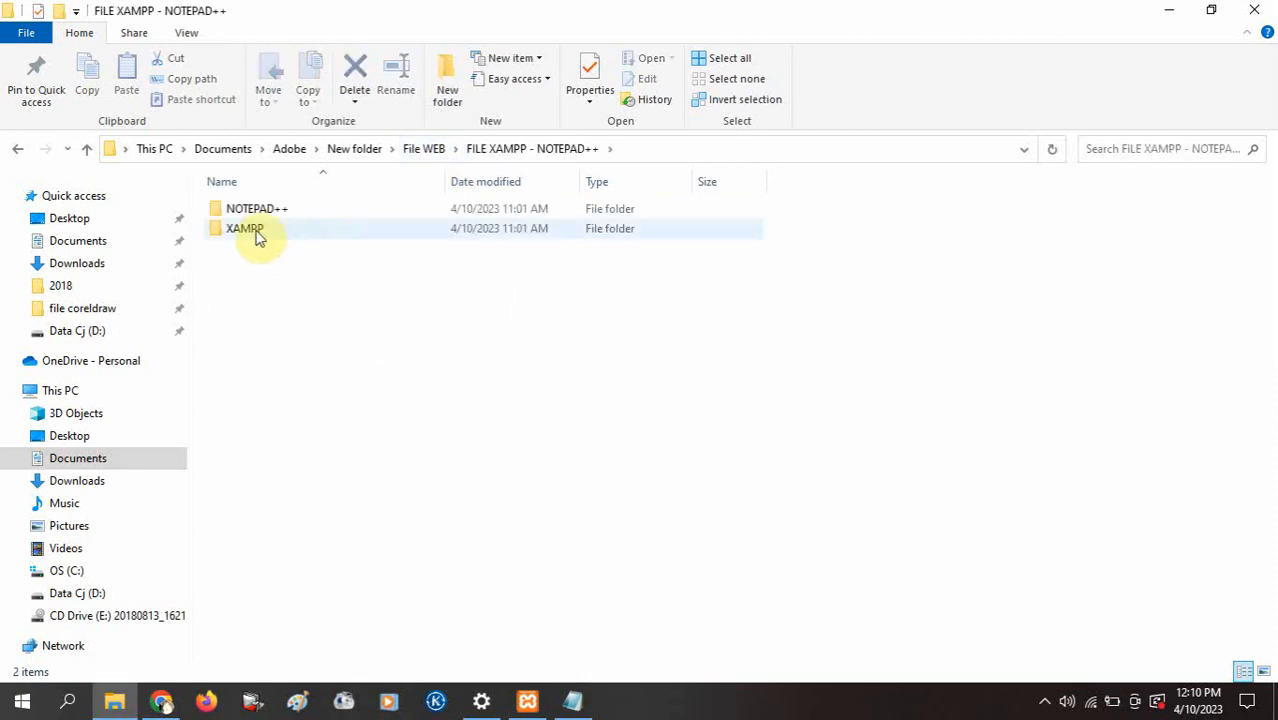
double_click(255, 232)
double_click(258, 211)
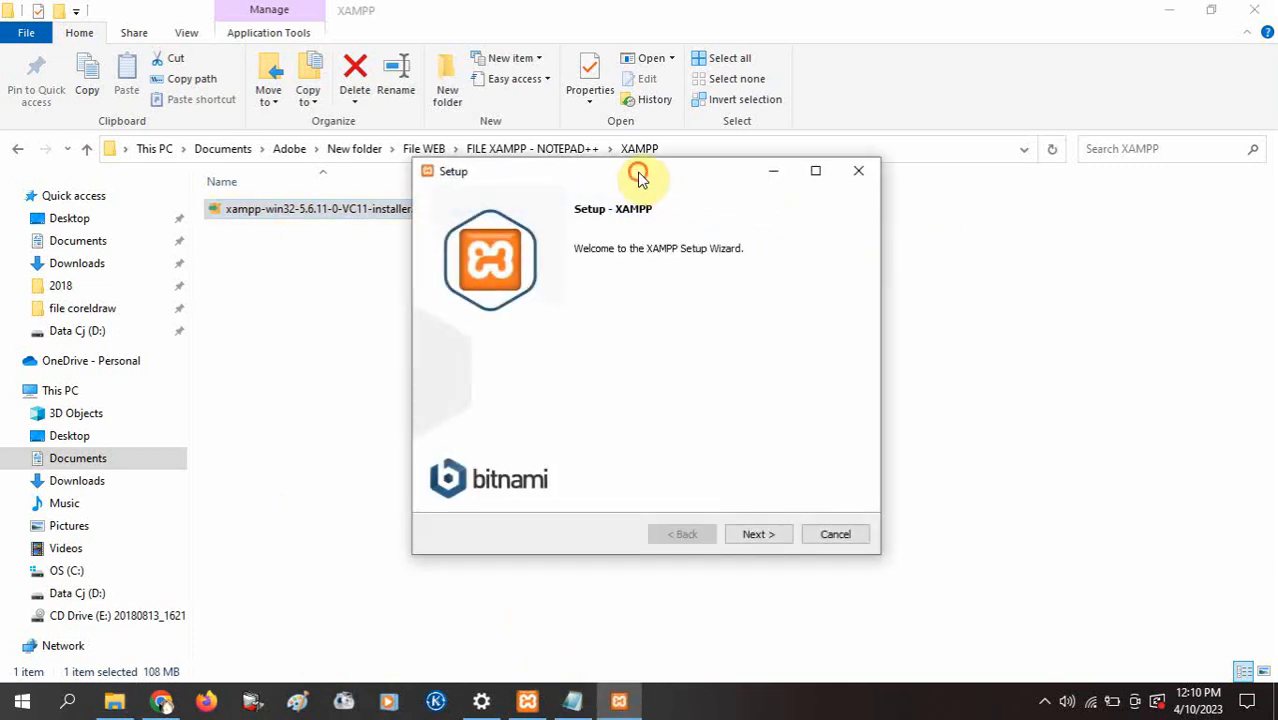
drag(640, 178, 638, 227)
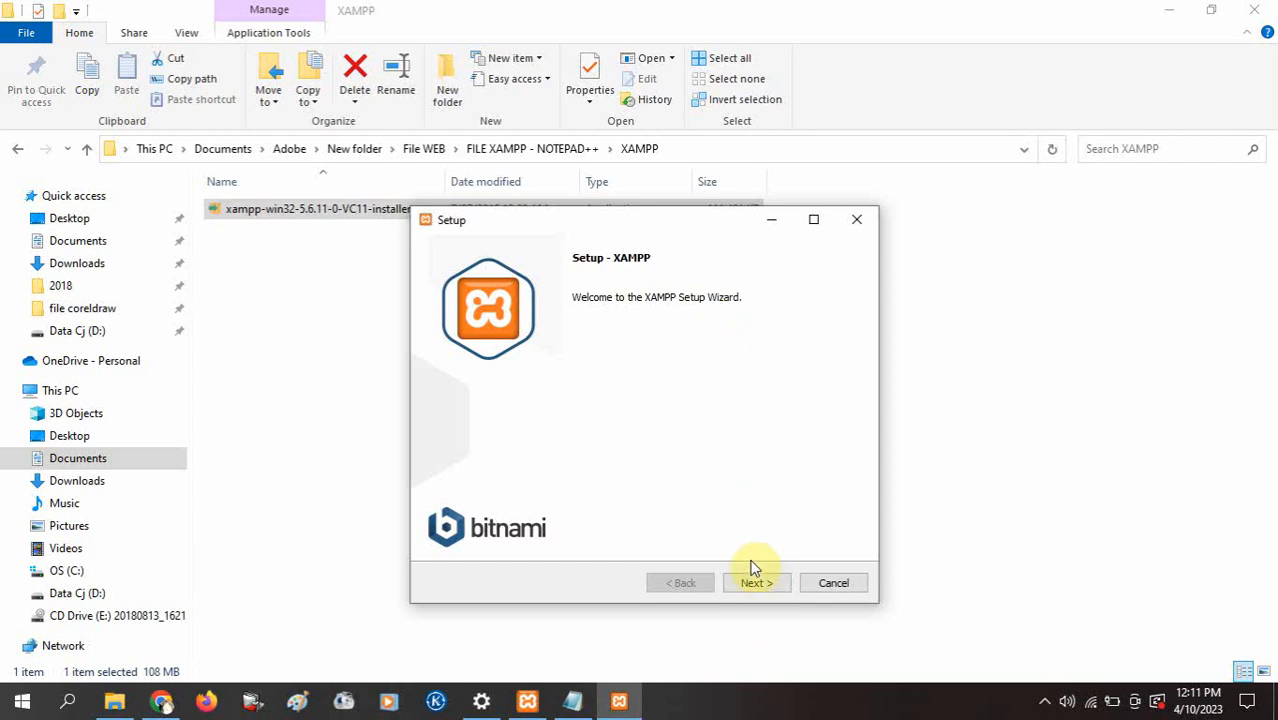
click(831, 583)
click(600, 359)
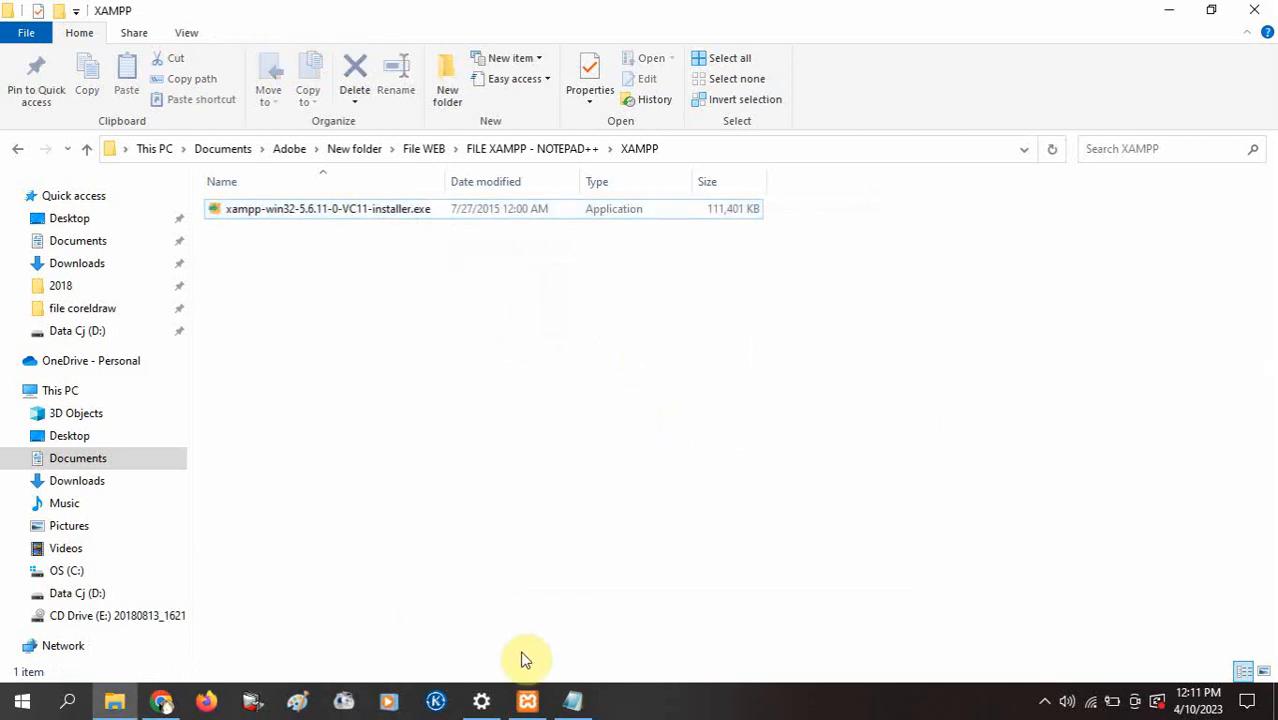
Switch to the XAMPP Control Panel and stop the Apache and MySQL modules.
click(527, 700)
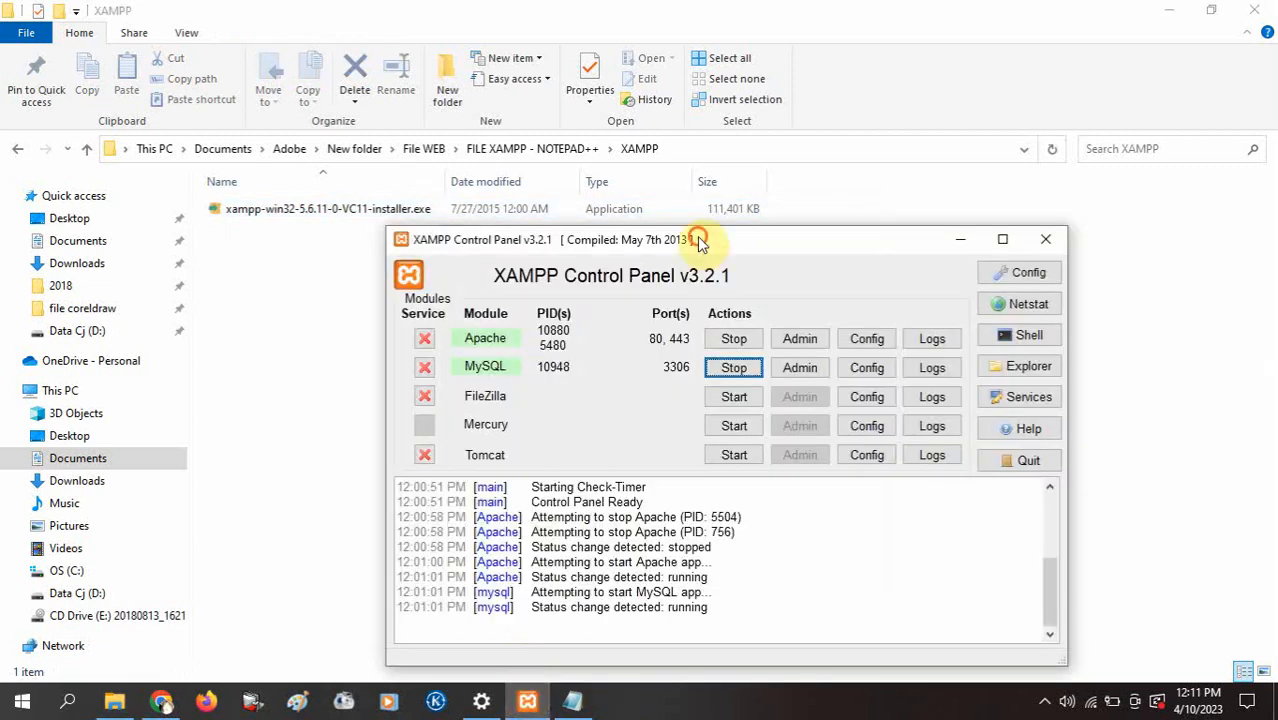
drag(700, 238, 589, 169)
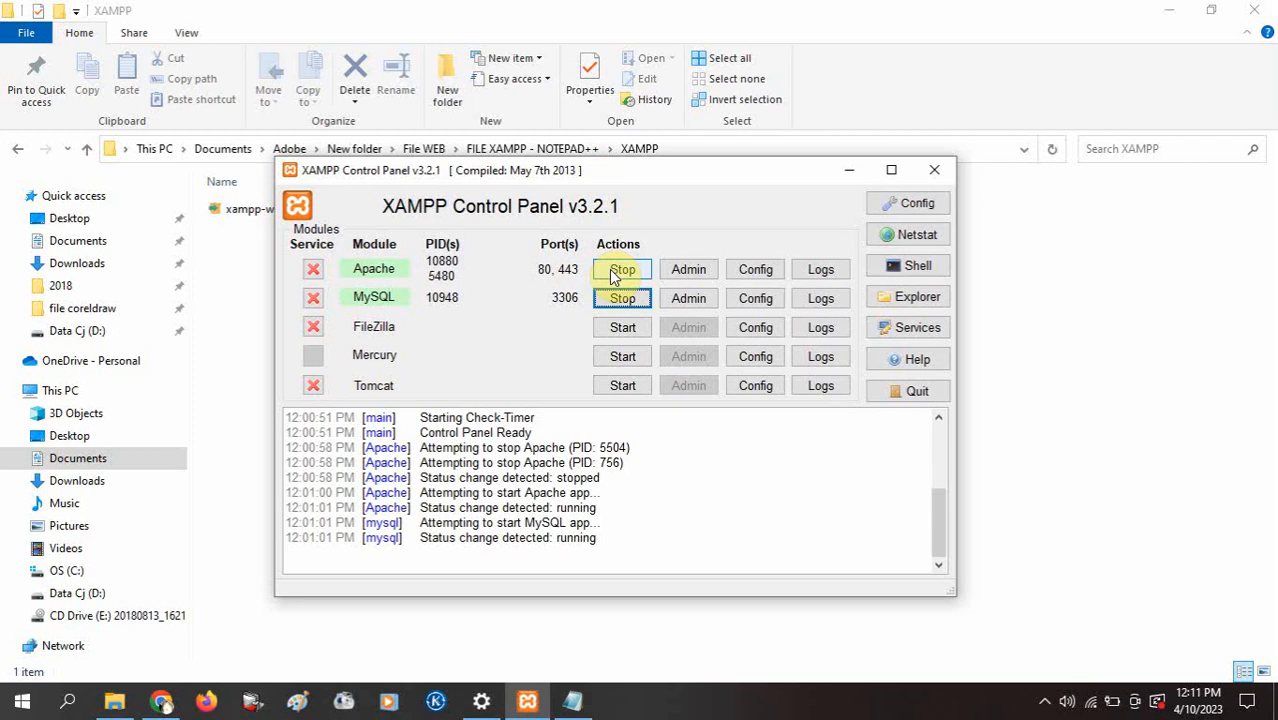
click(614, 274)
click(620, 297)
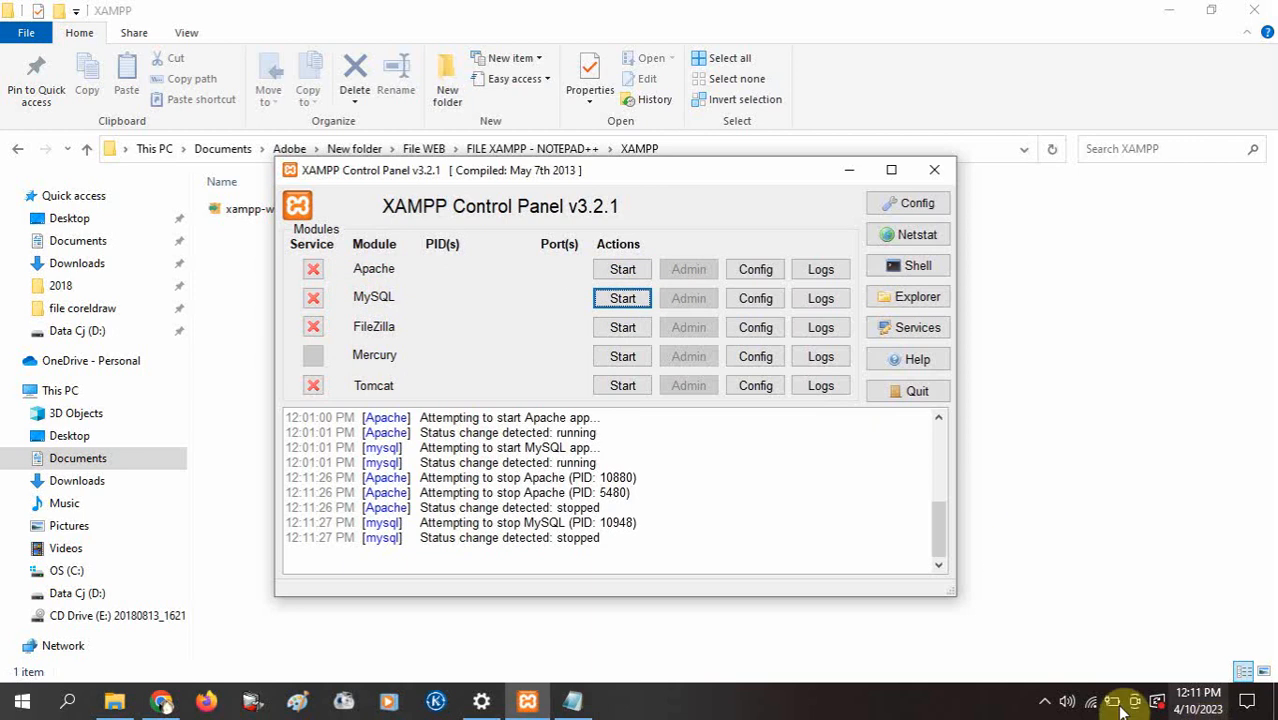
click(1048, 702)
click(658, 246)
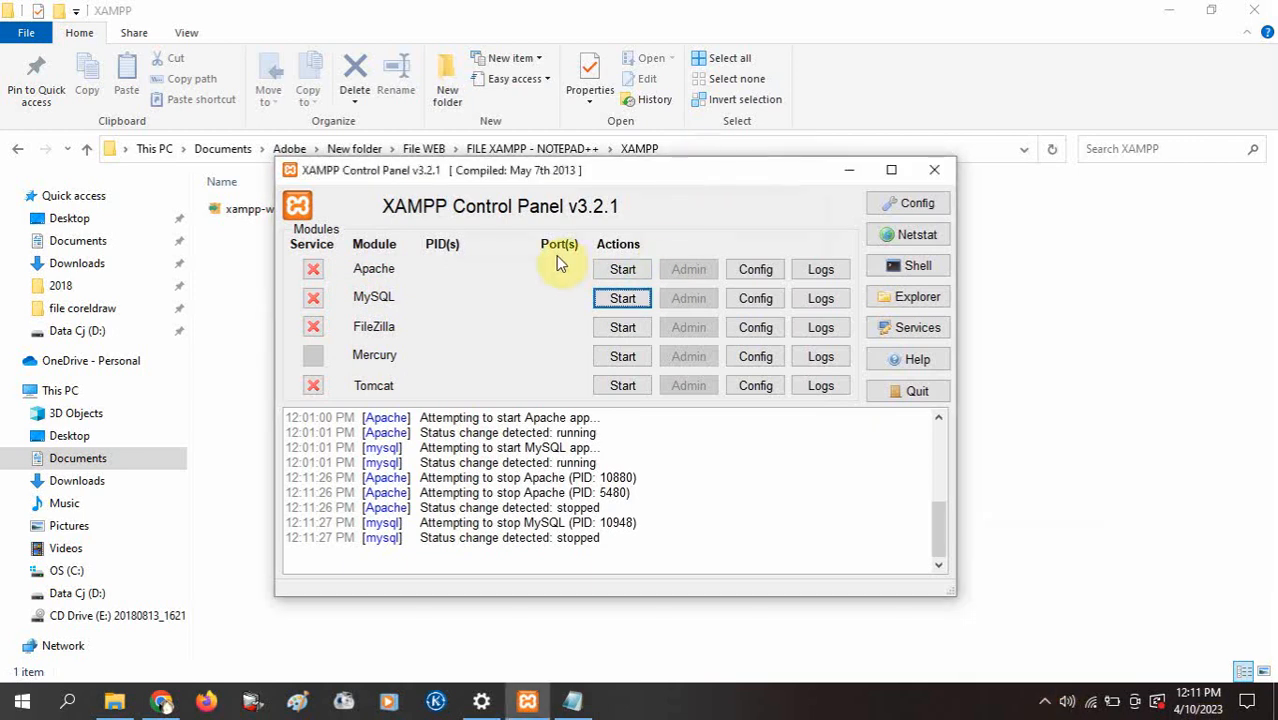
Start the Apache and MySQL modules and close the XAMPP Control Panel window.
click(620, 276)
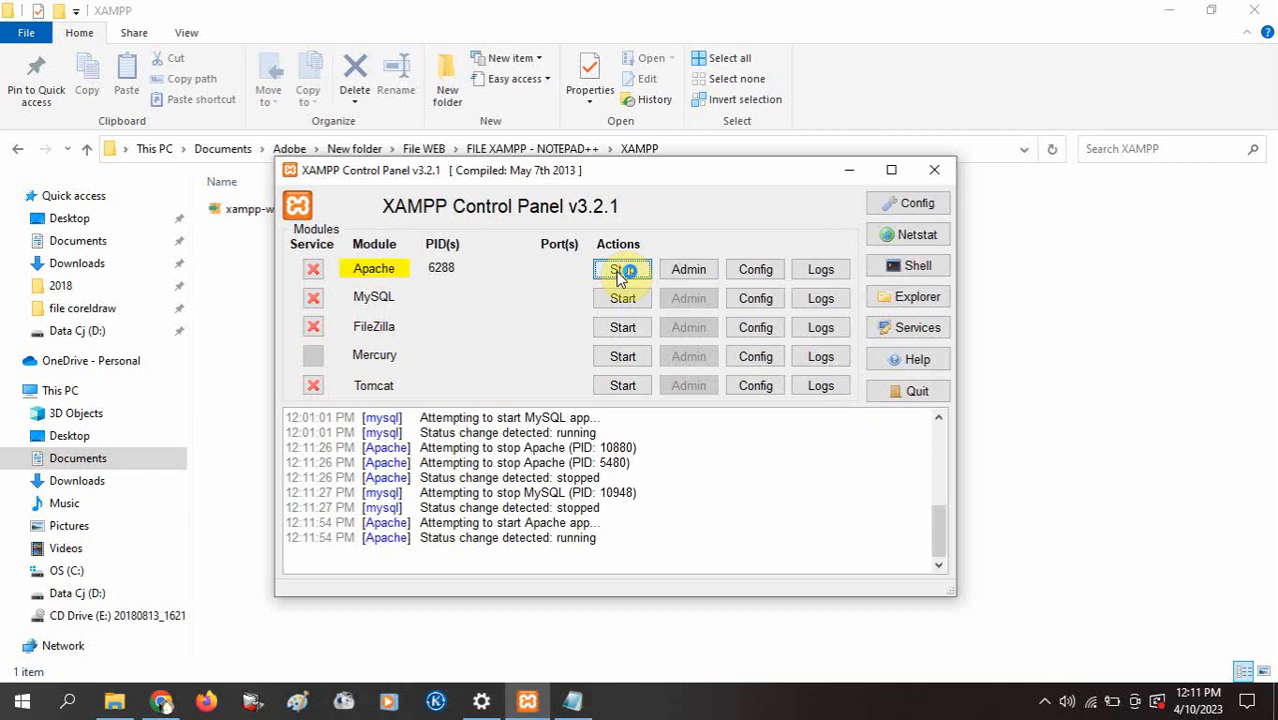
click(620, 304)
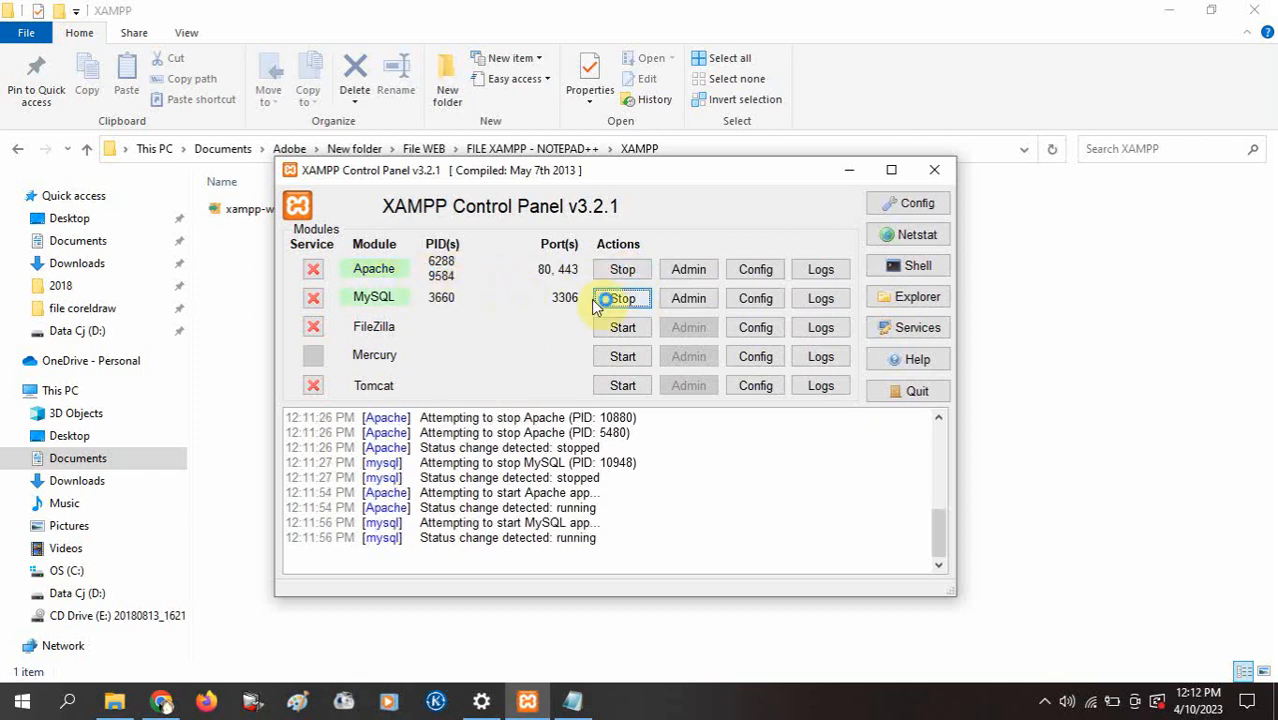
click(934, 176)
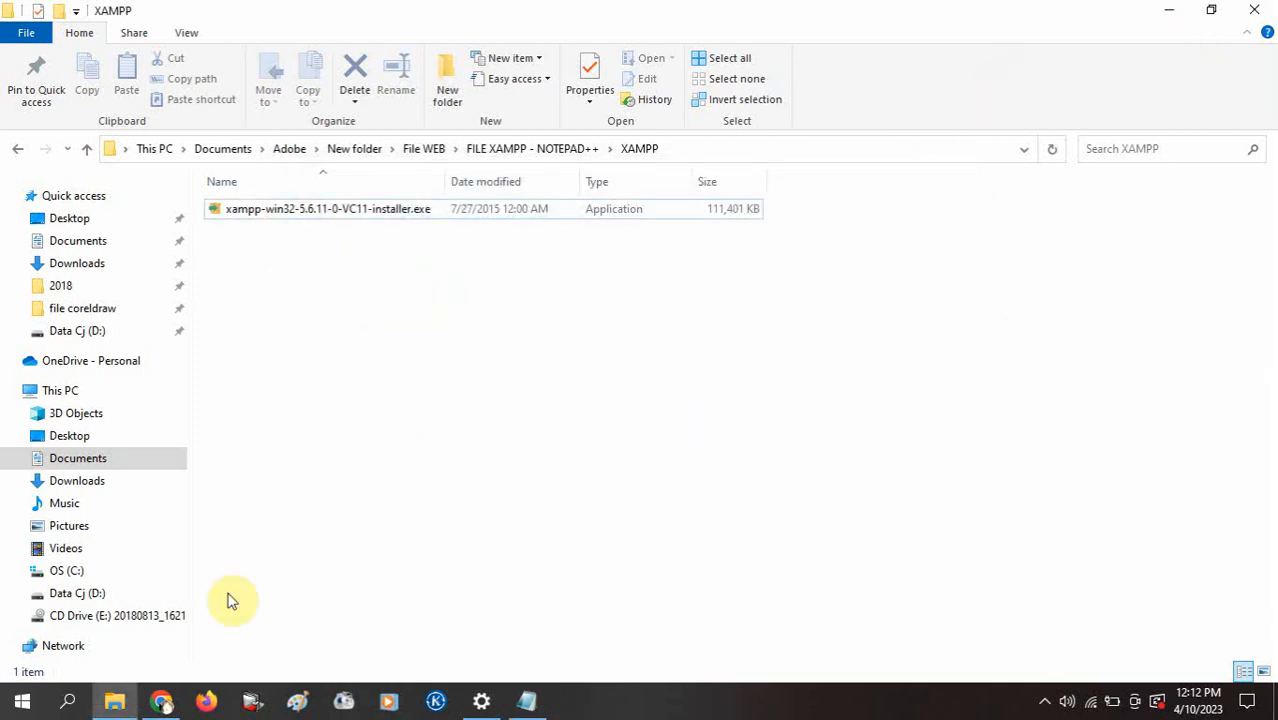
Bring up Chrome, return to the Notepad checklist over it and highlight the xampp item.
click(163, 703)
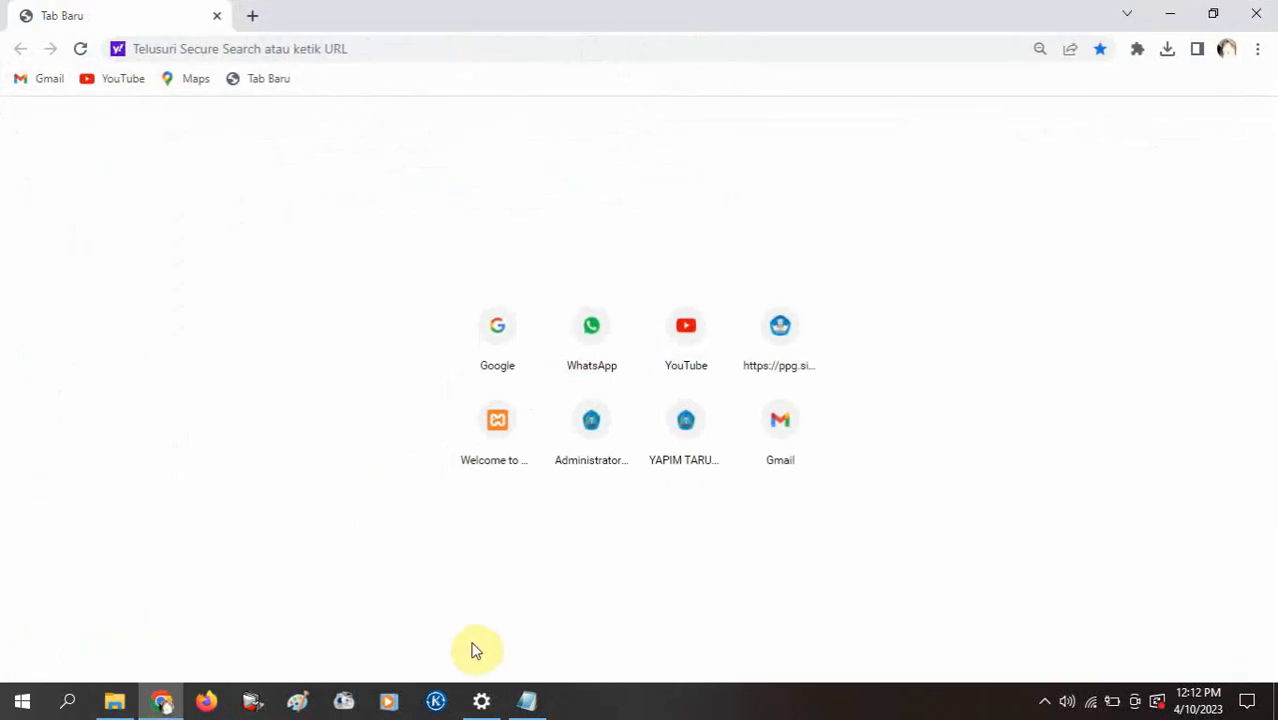
click(524, 702)
drag(579, 203, 407, 204)
click(566, 194)
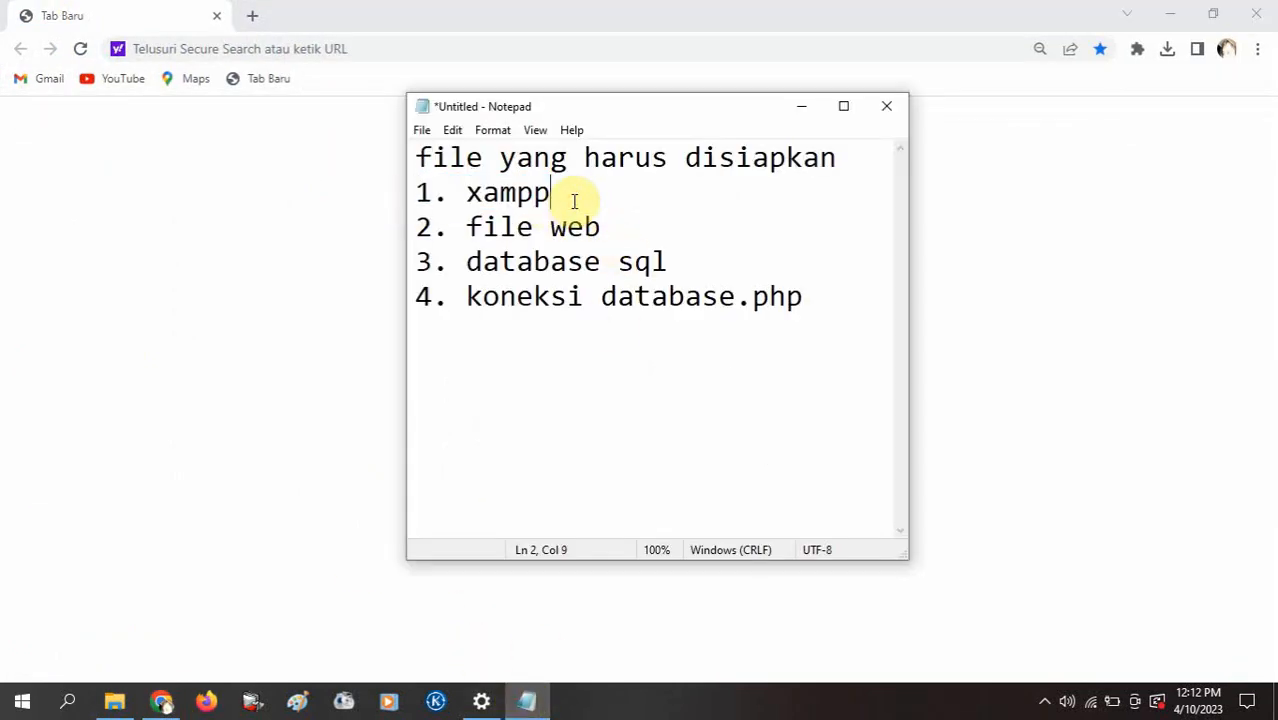
drag(563, 190, 436, 189)
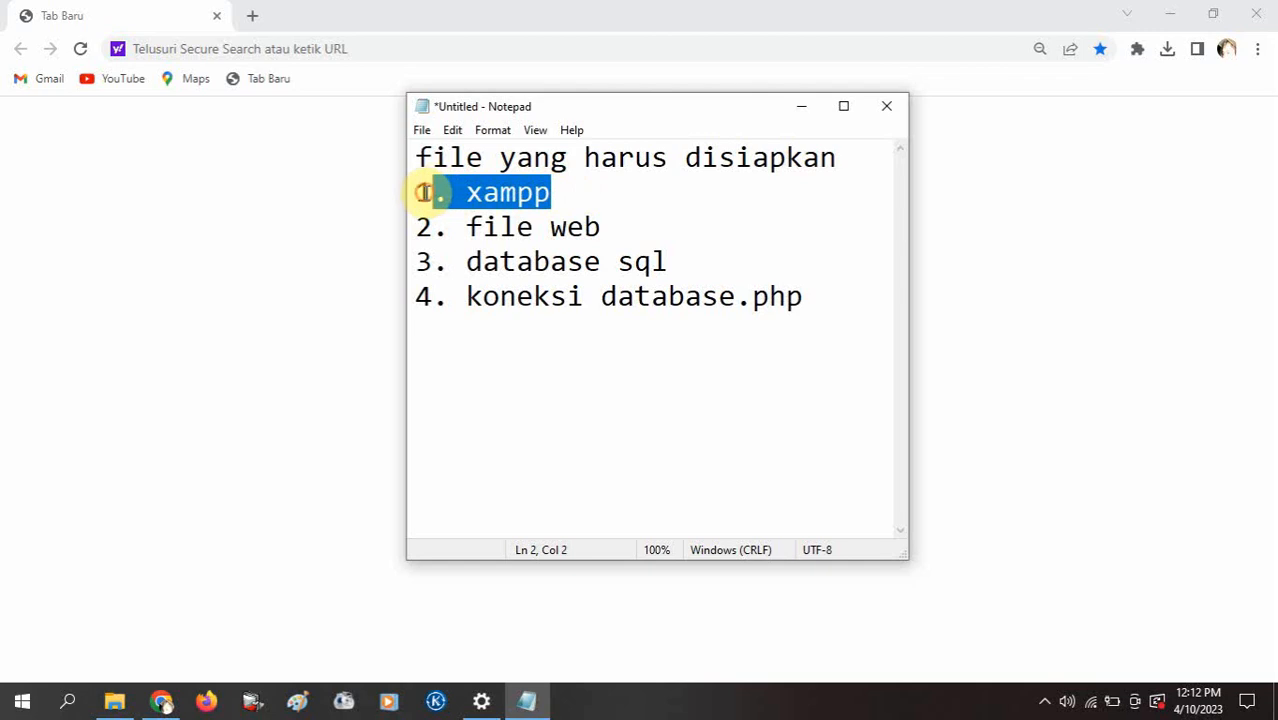
drag(571, 200, 399, 200)
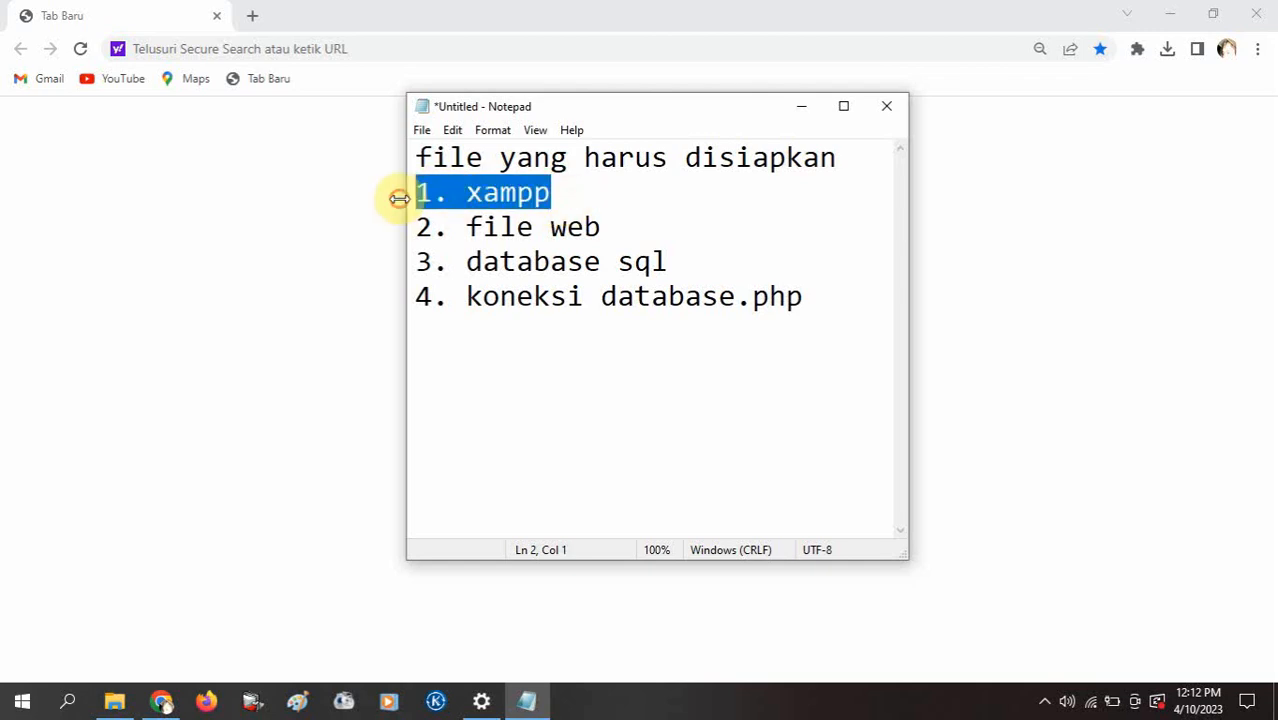
drag(563, 194, 422, 193)
drag(546, 191, 402, 191)
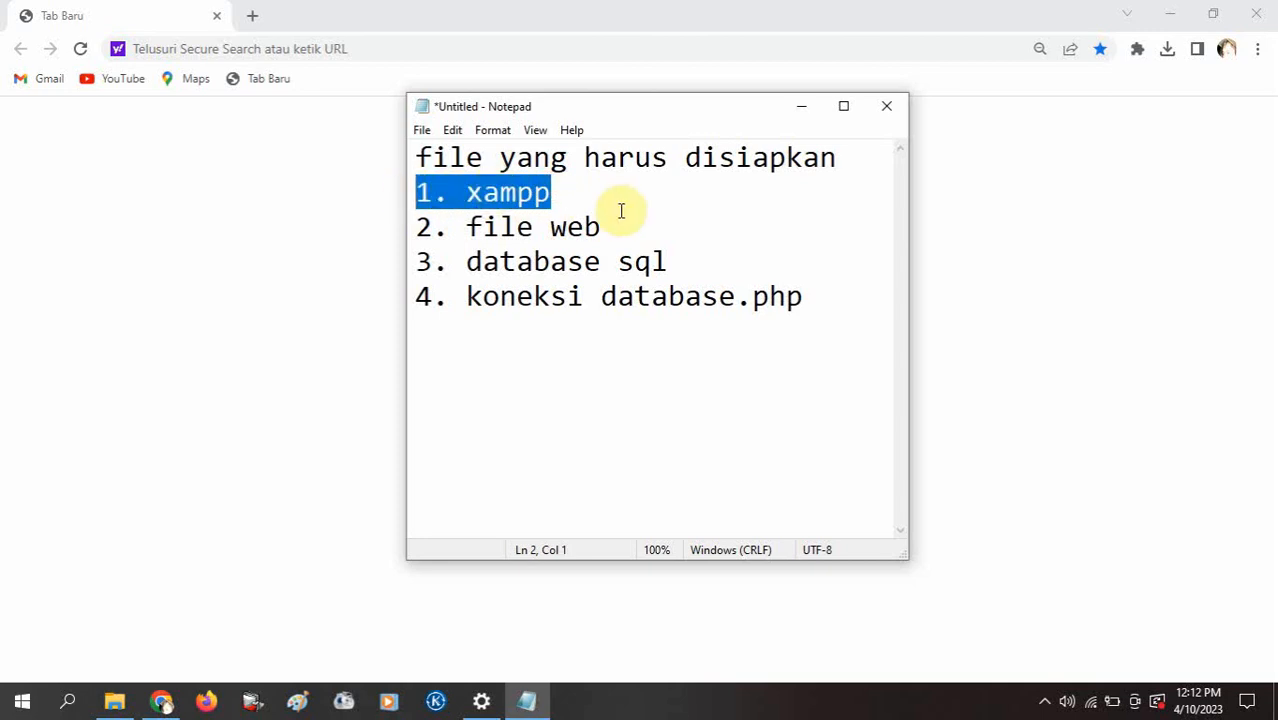
Switch to Chrome and load localhost to check the XAMPP welcome page.
click(292, 48)
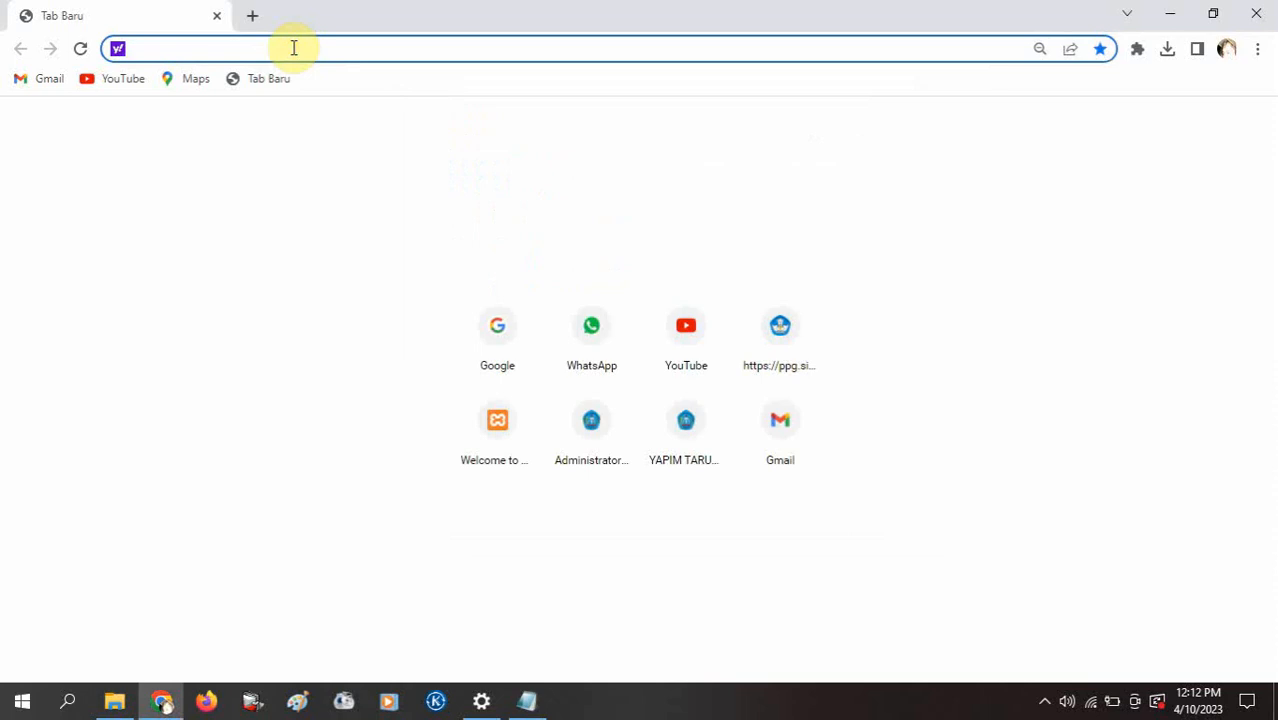
text(lo)
click(294, 48)
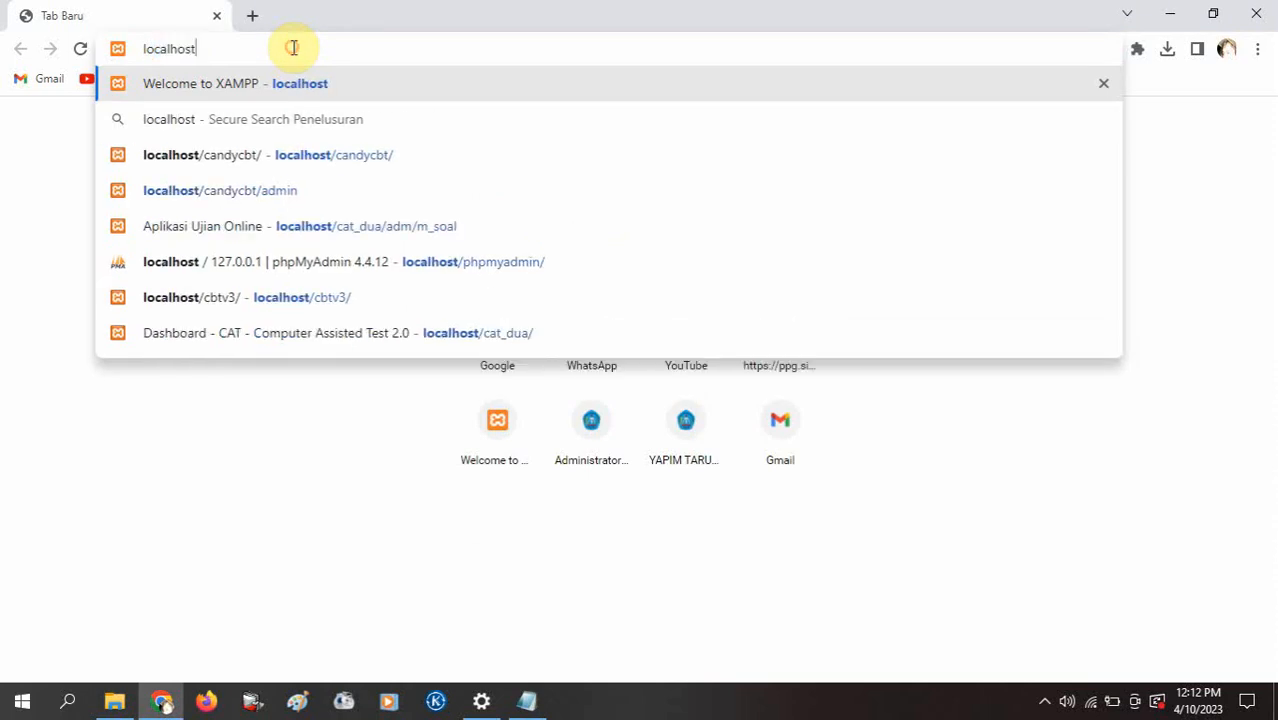
key(Return)
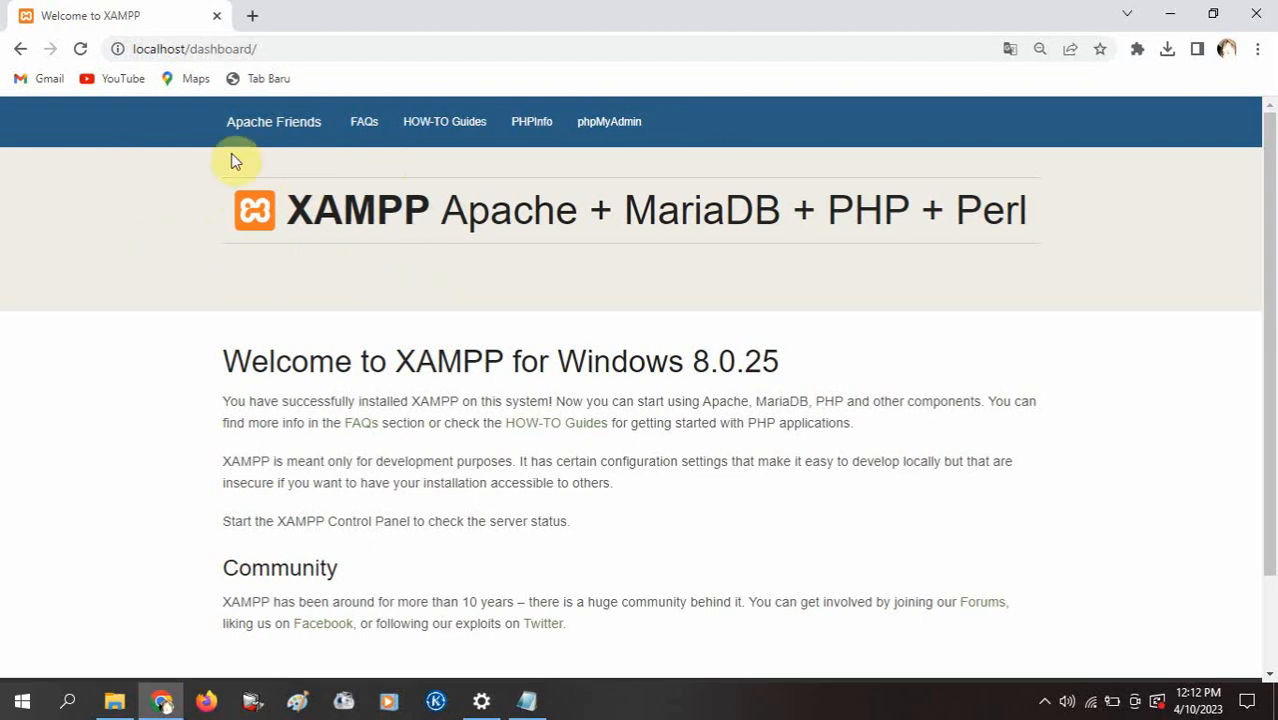
click(275, 52)
click(143, 236)
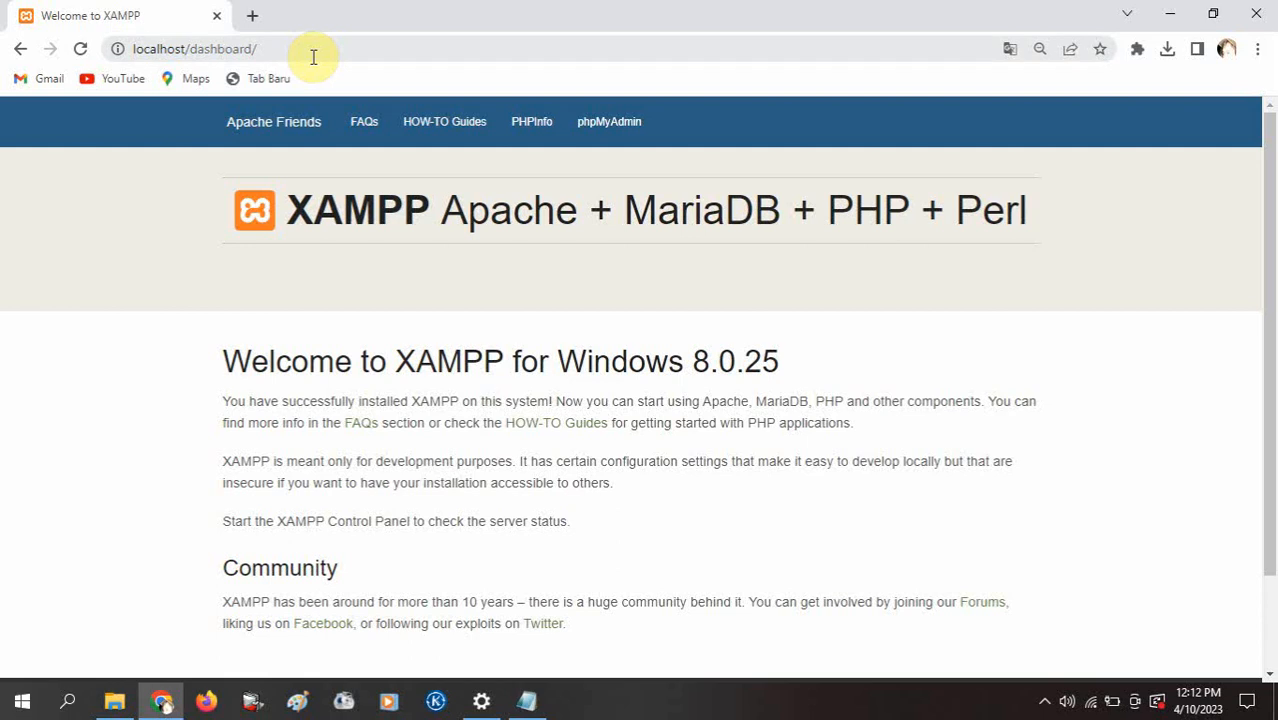
Switch to the Notepad checklist, highlight the xampp item and the file web item, and minimize the window.
click(527, 700)
drag(552, 193, 370, 195)
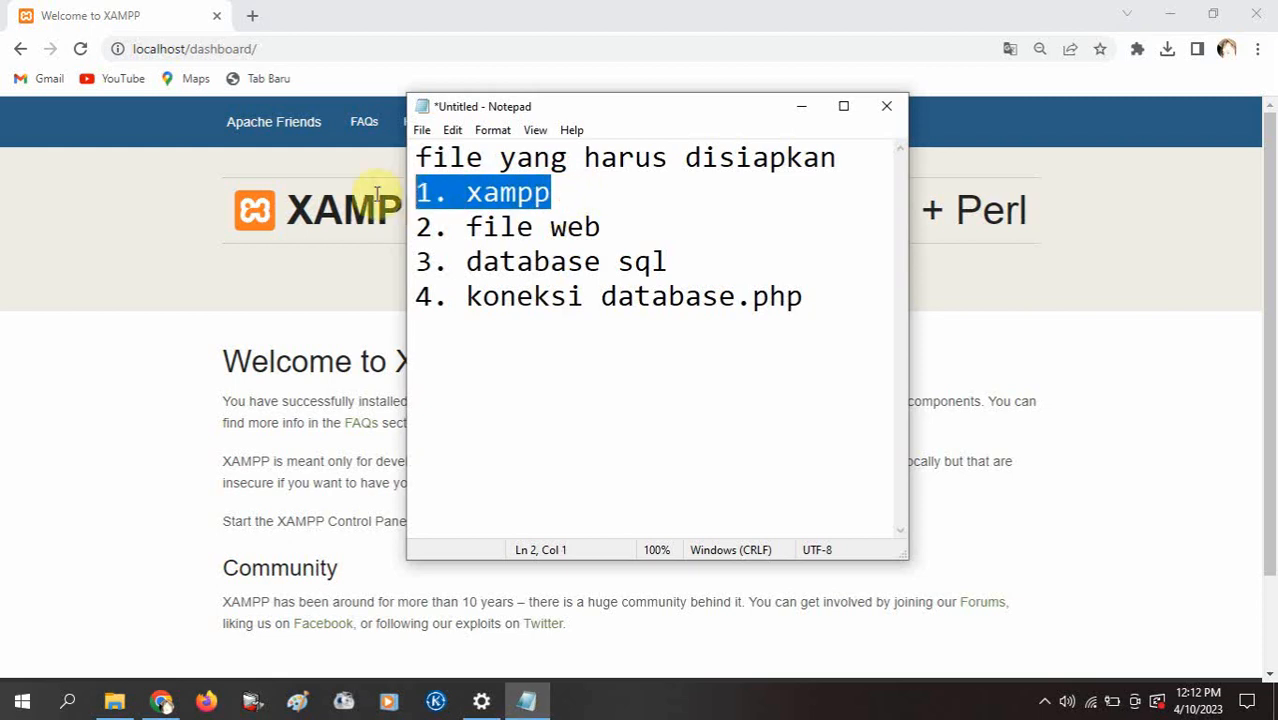
drag(617, 232, 415, 231)
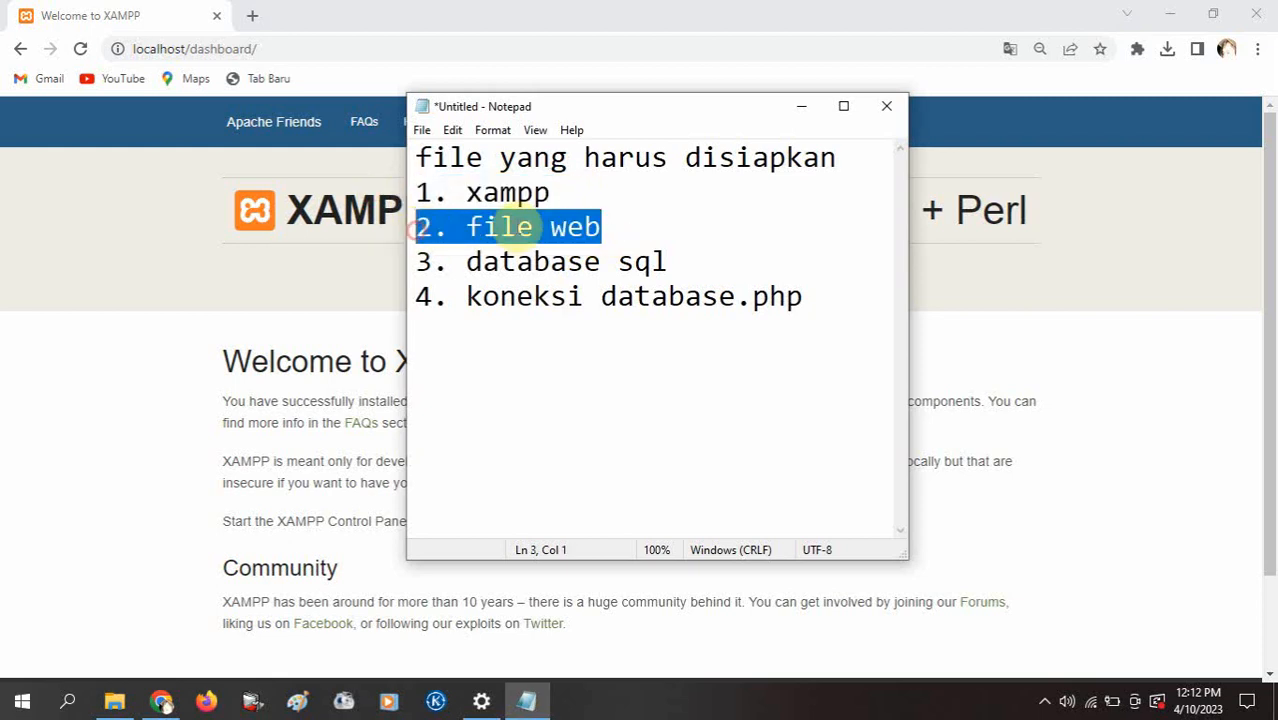
click(801, 106)
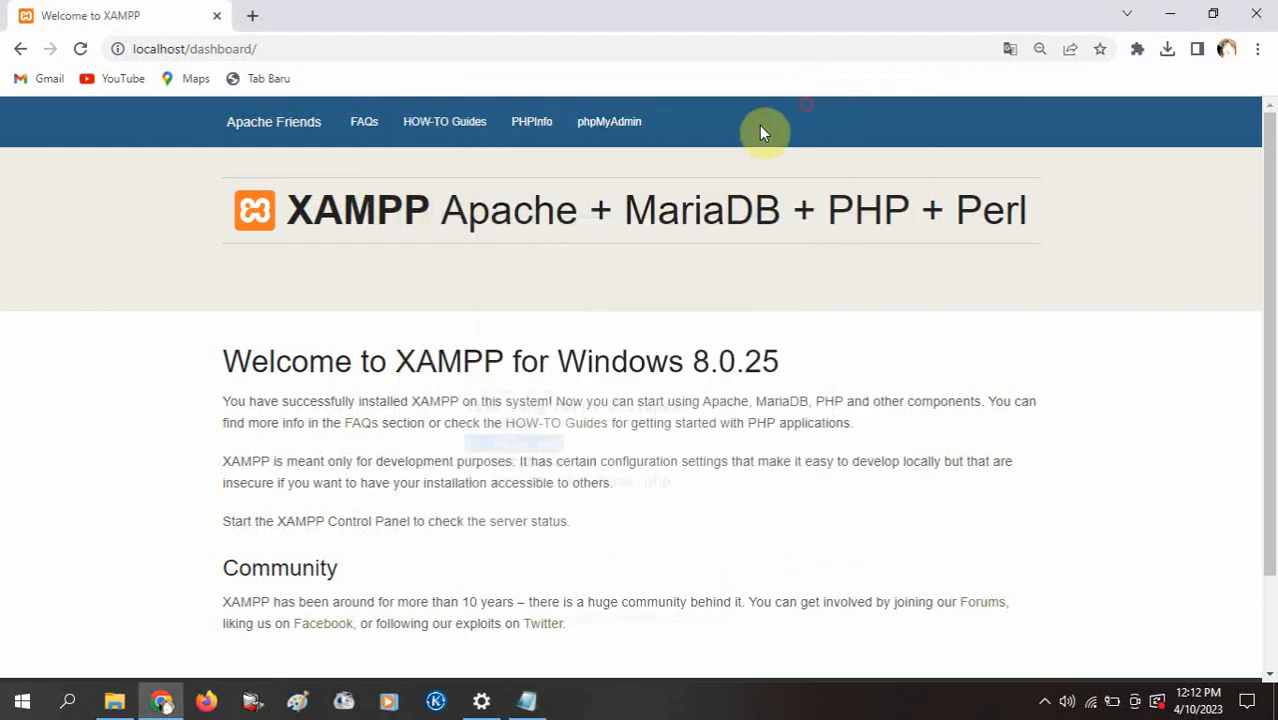
Switch to File Explorer and copy the cbtujian folder from FILE APLIKASI inside the File WEB folder.
click(114, 700)
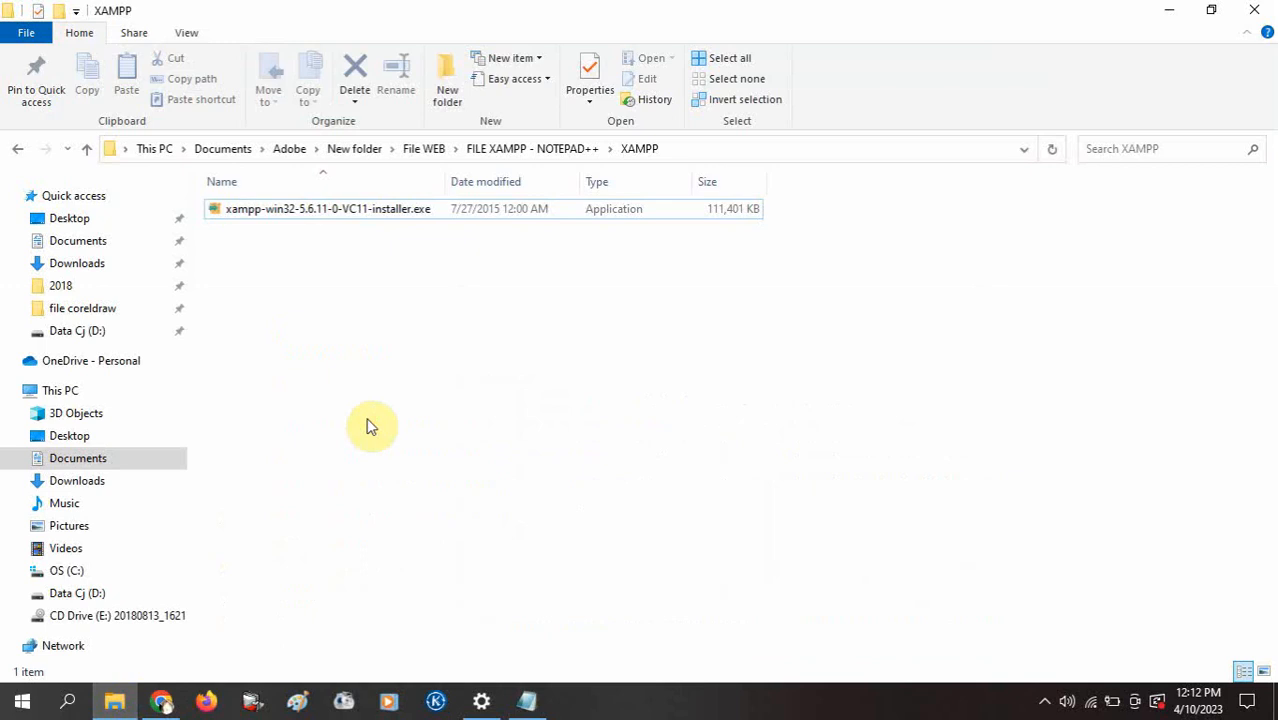
click(410, 151)
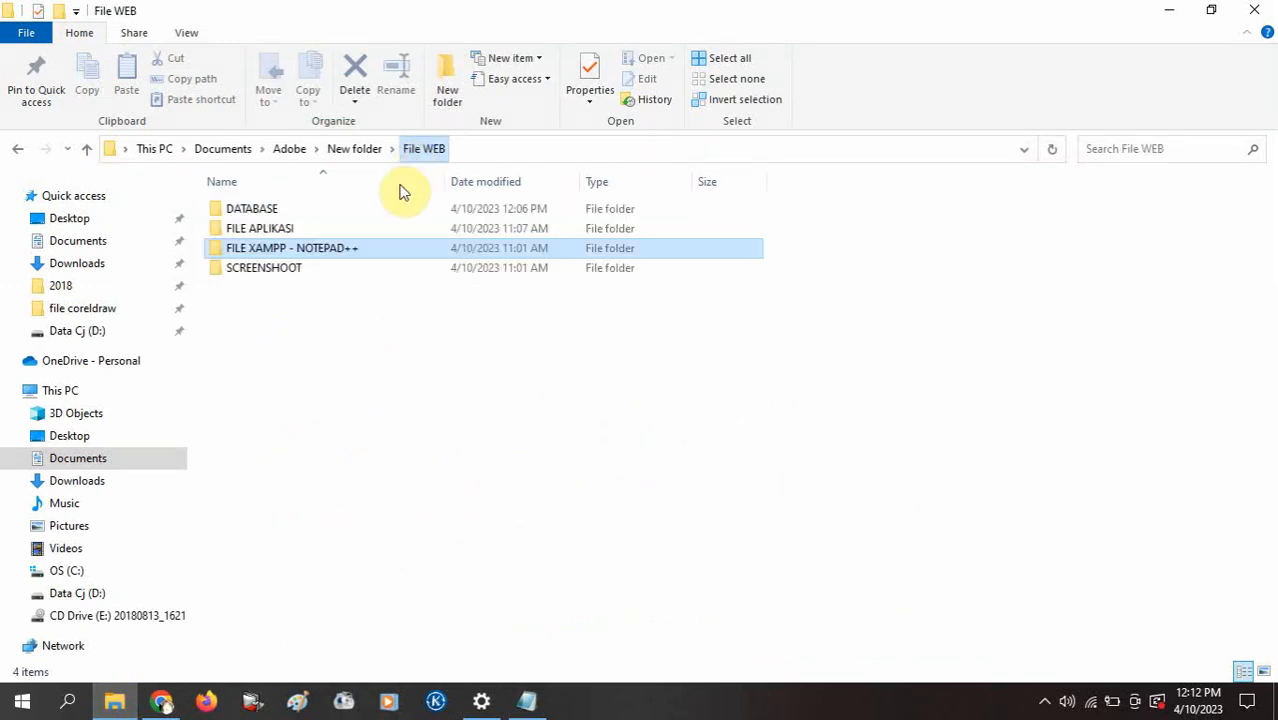
double_click(282, 229)
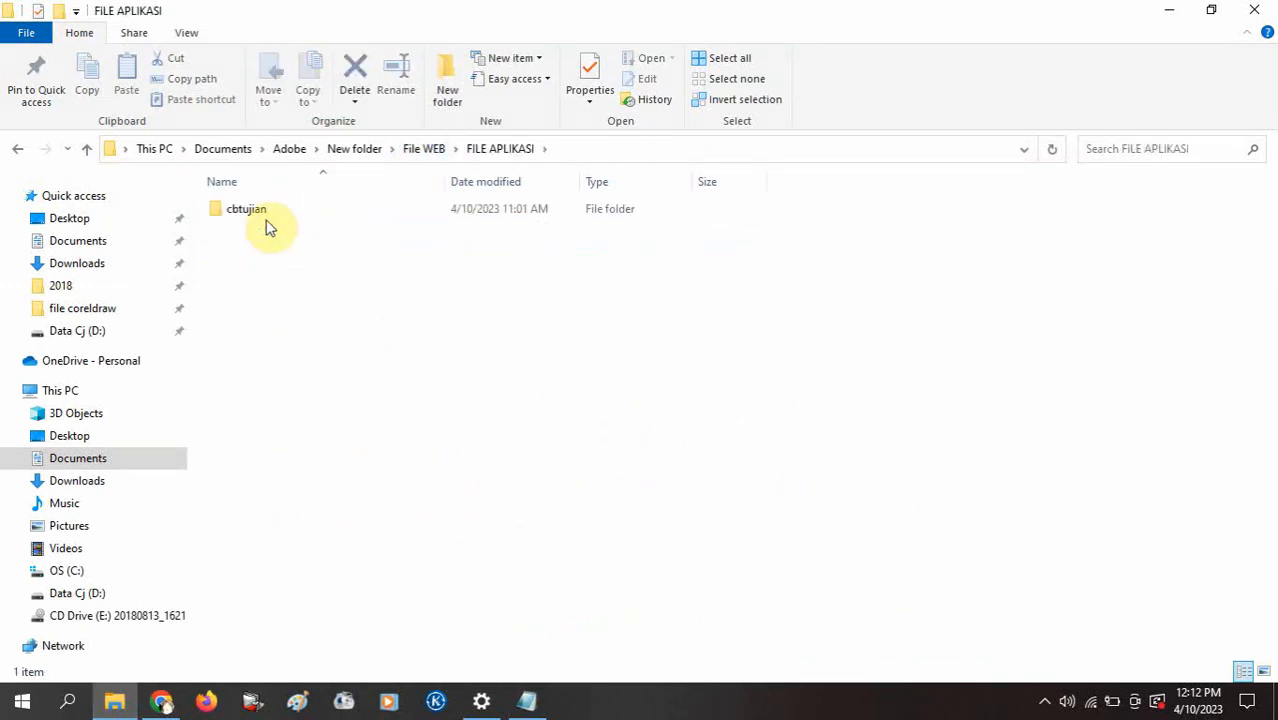
click(256, 214)
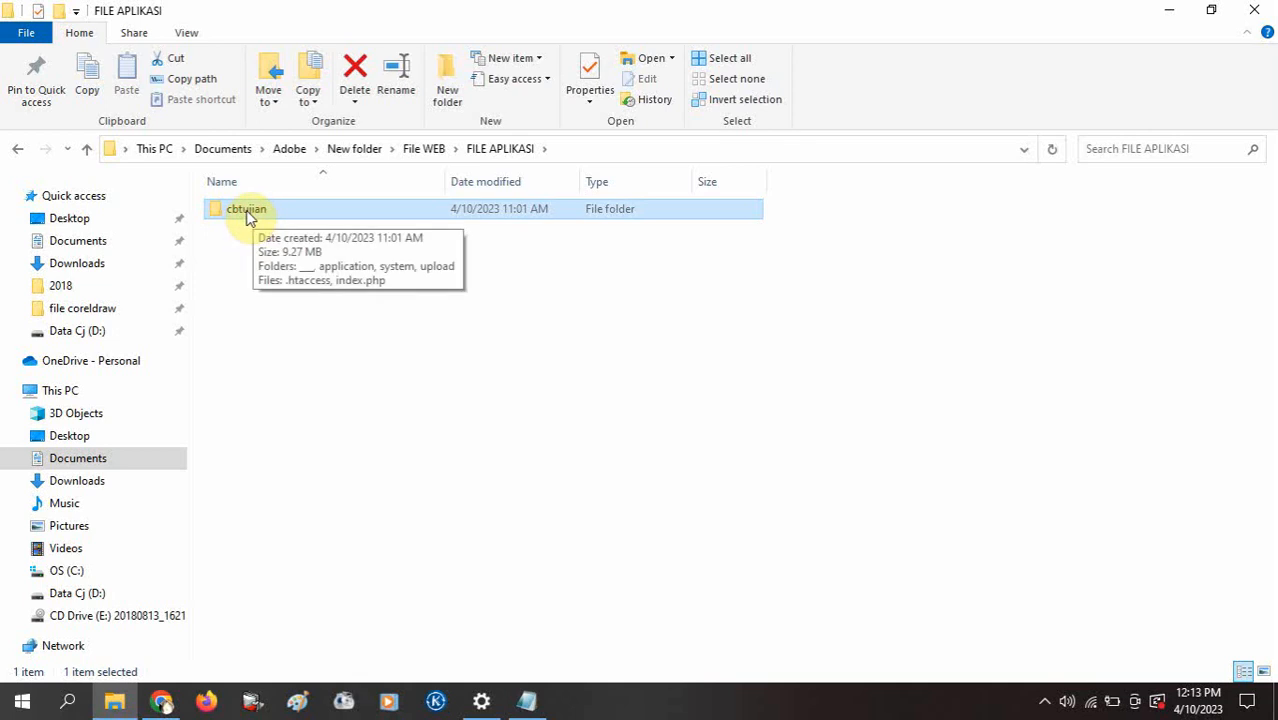
click(246, 209)
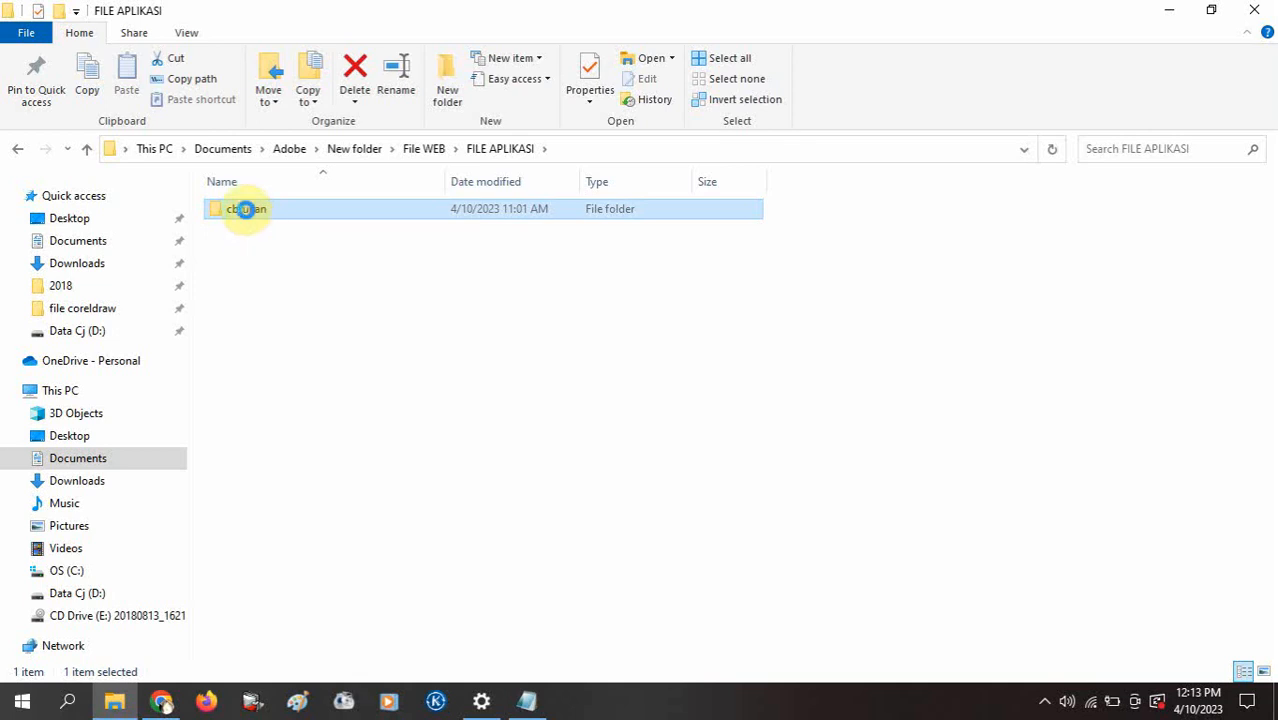
right_click(246, 209)
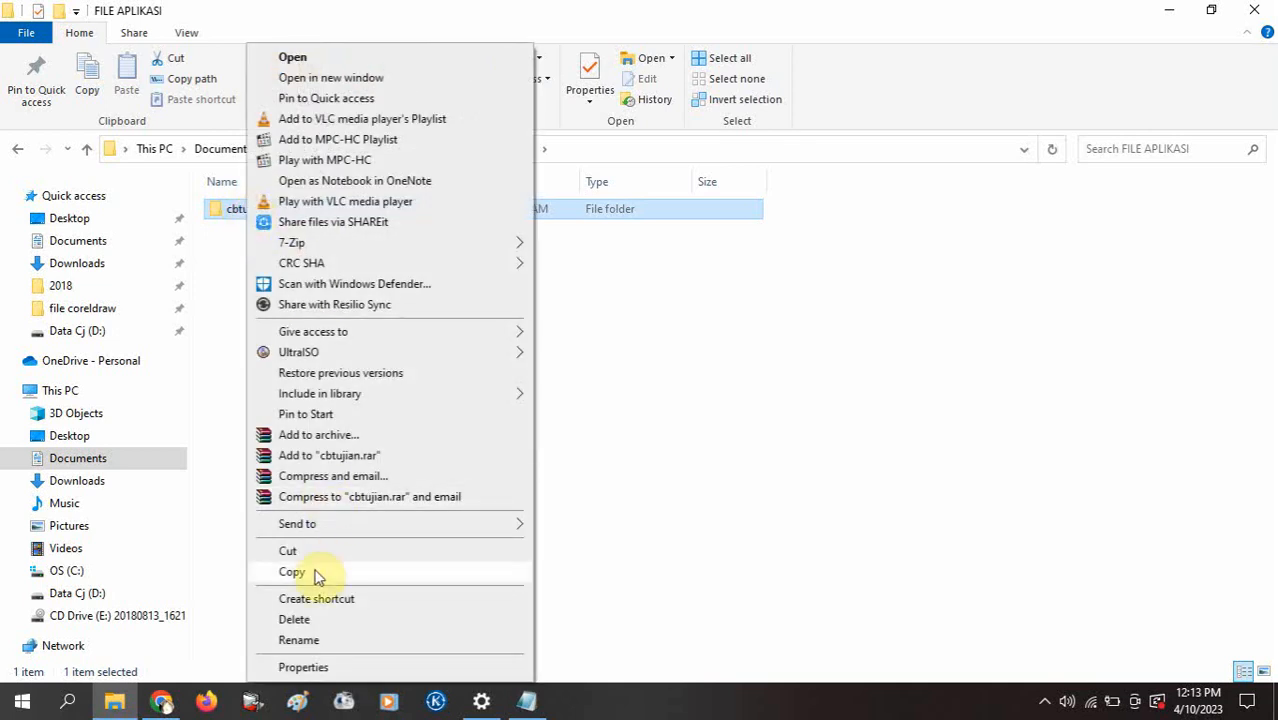
click(1087, 491)
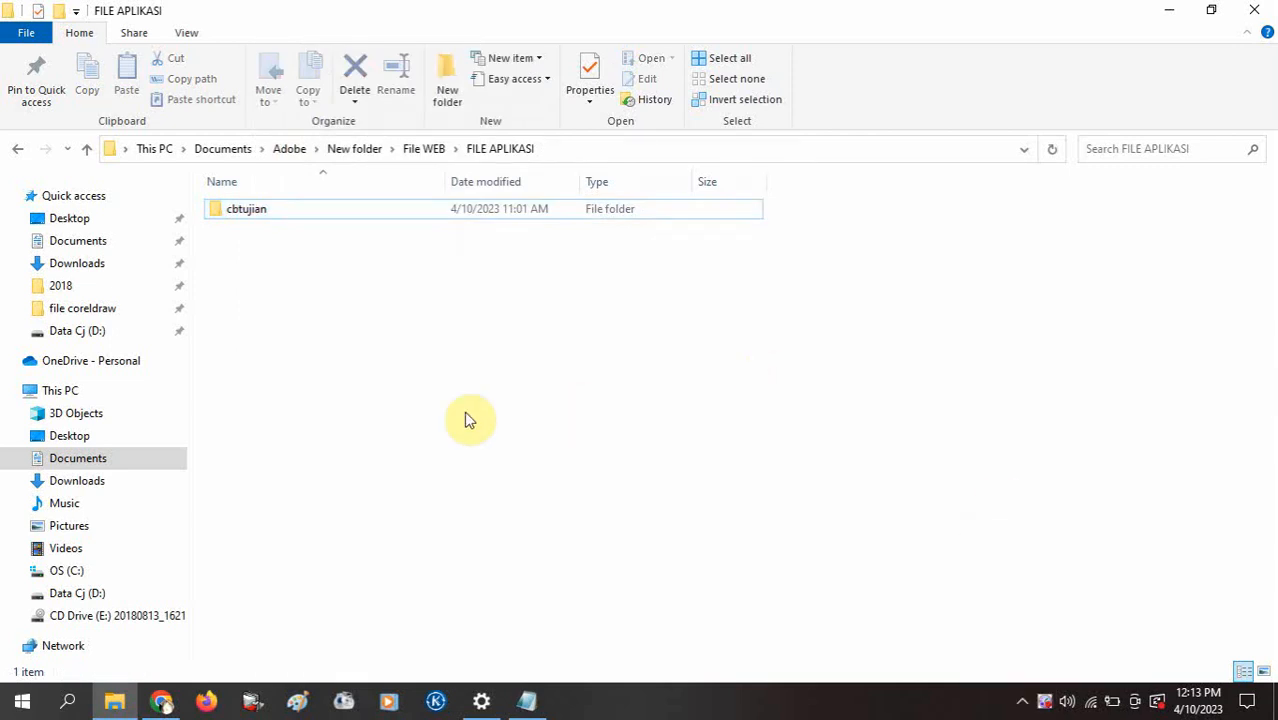
click(223, 207)
right_click(223, 207)
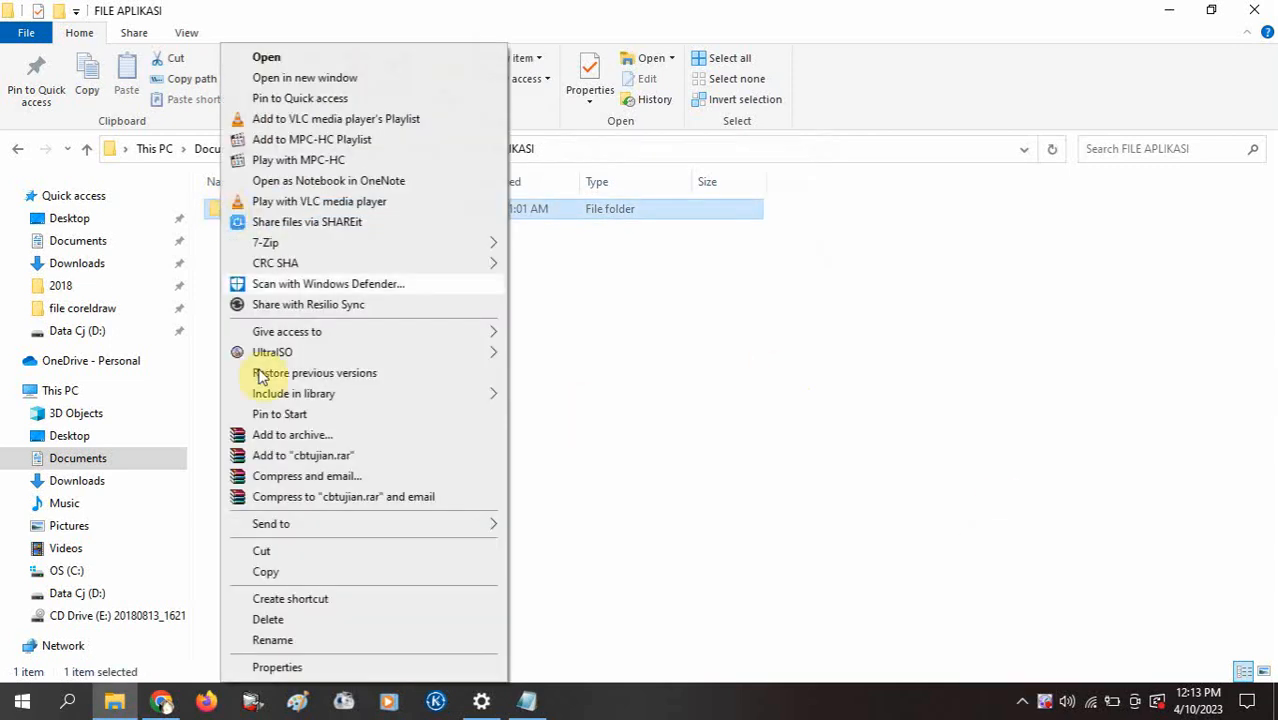
click(263, 571)
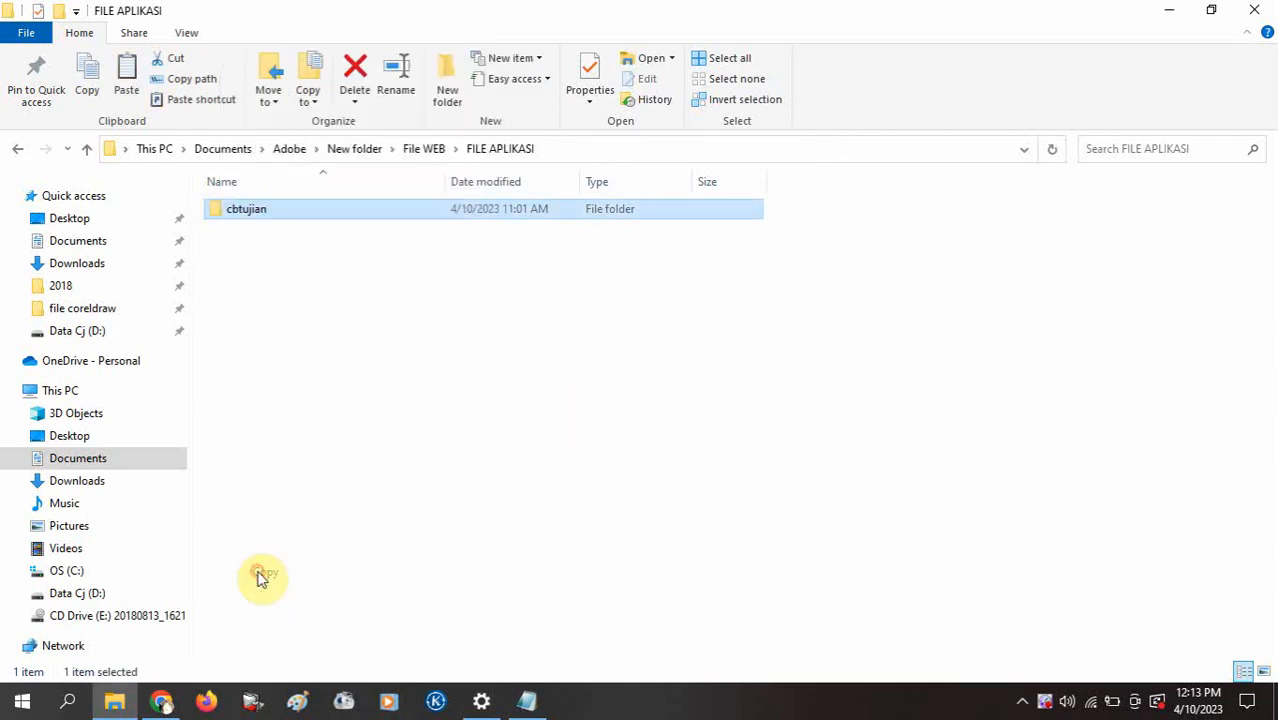
Open the htdocs folder inside the xampp folder on drive C:.
click(63, 575)
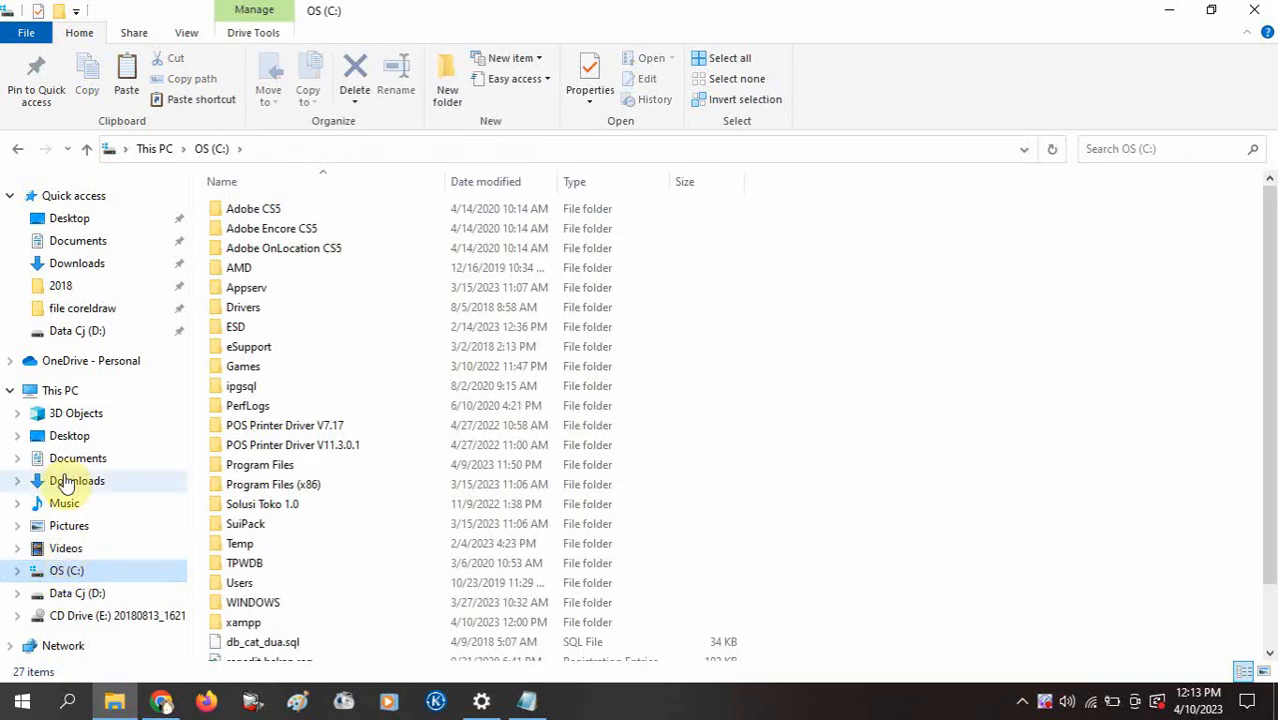
click(55, 390)
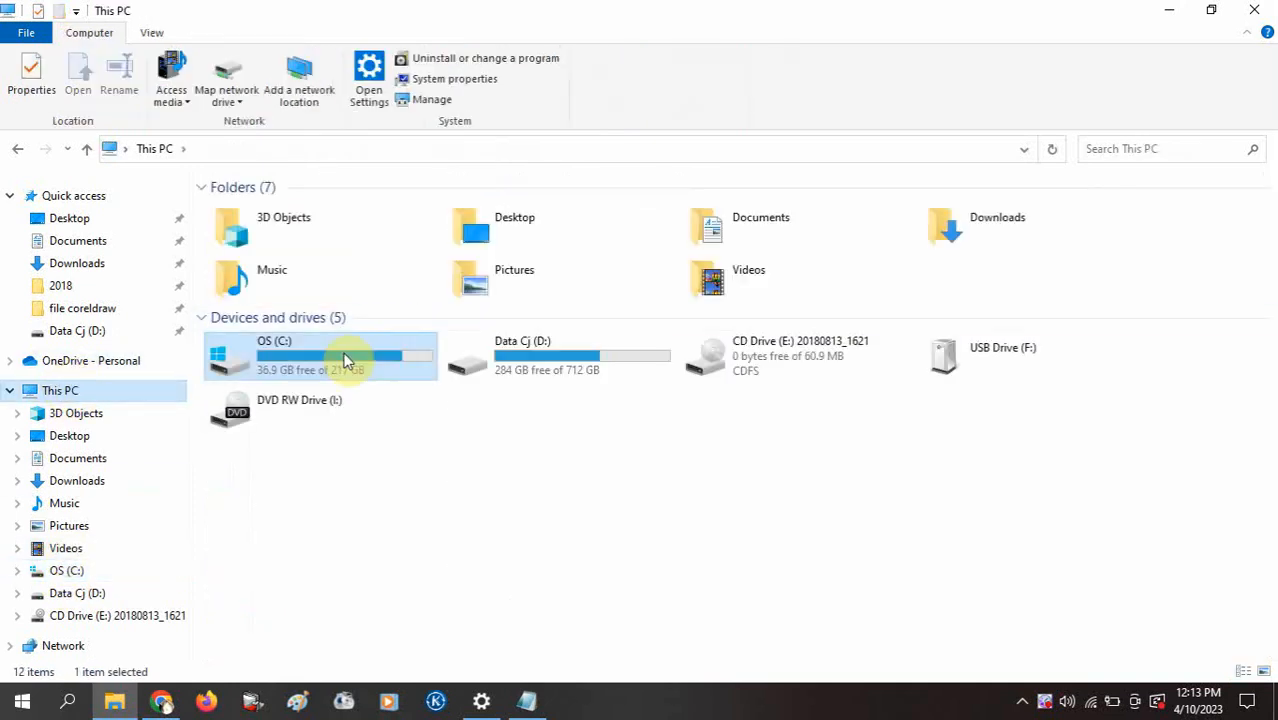
double_click(278, 358)
drag(1275, 310, 1269, 443)
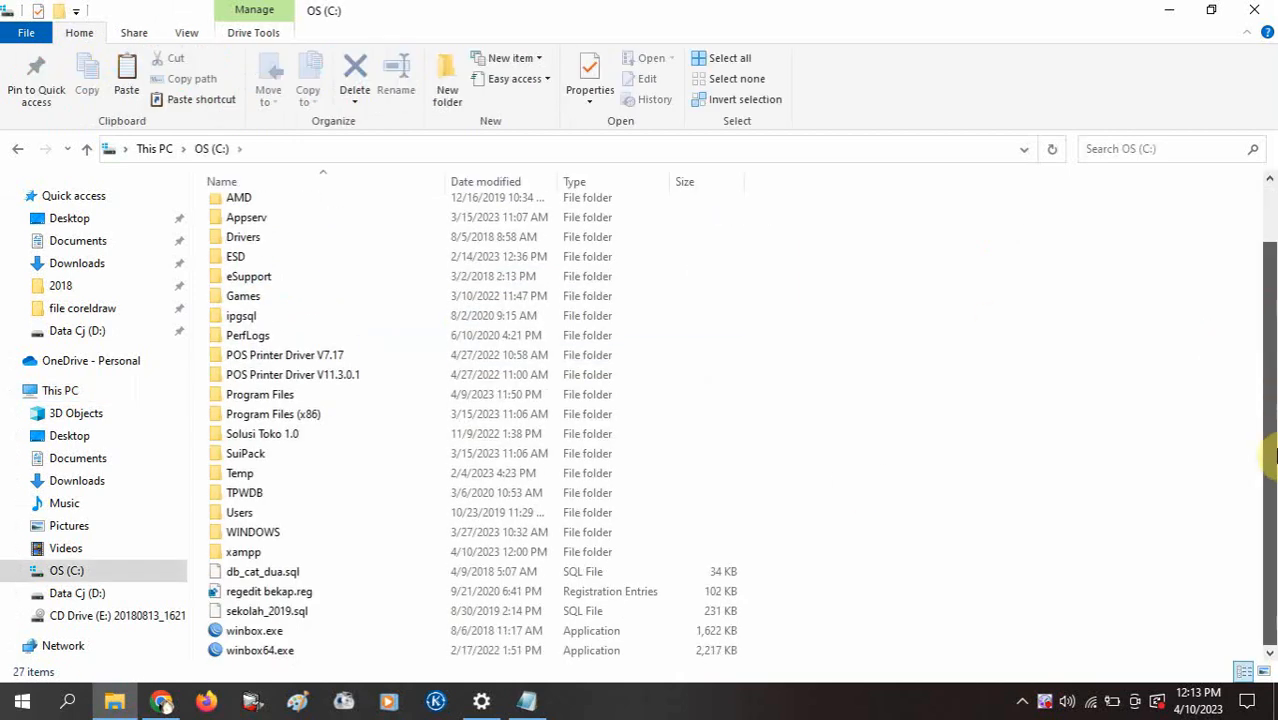
click(290, 560)
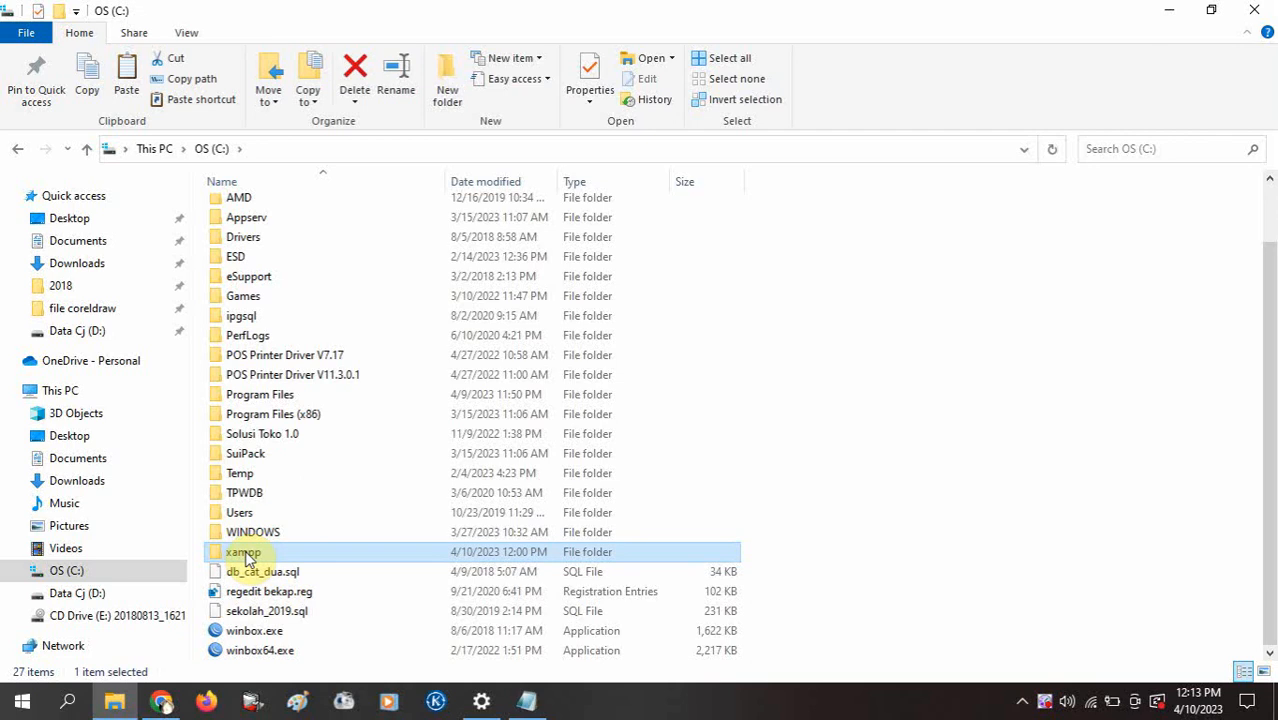
double_click(248, 555)
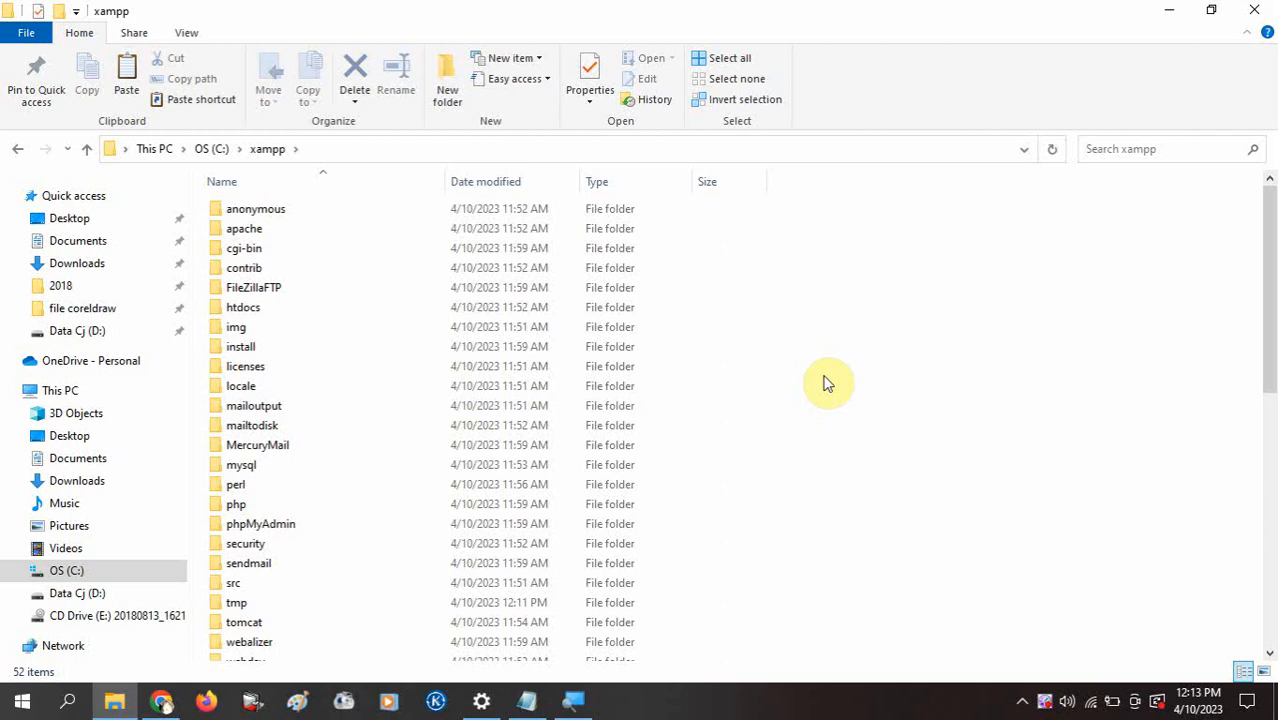
click(276, 318)
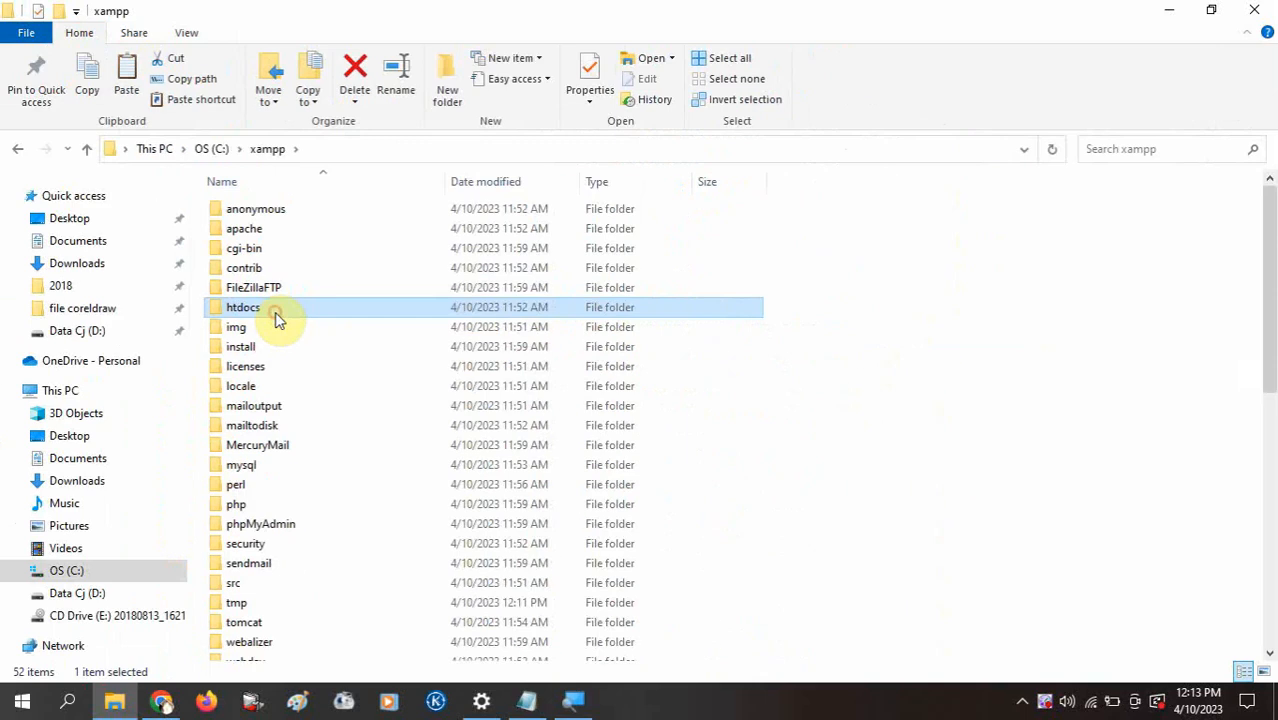
click(275, 313)
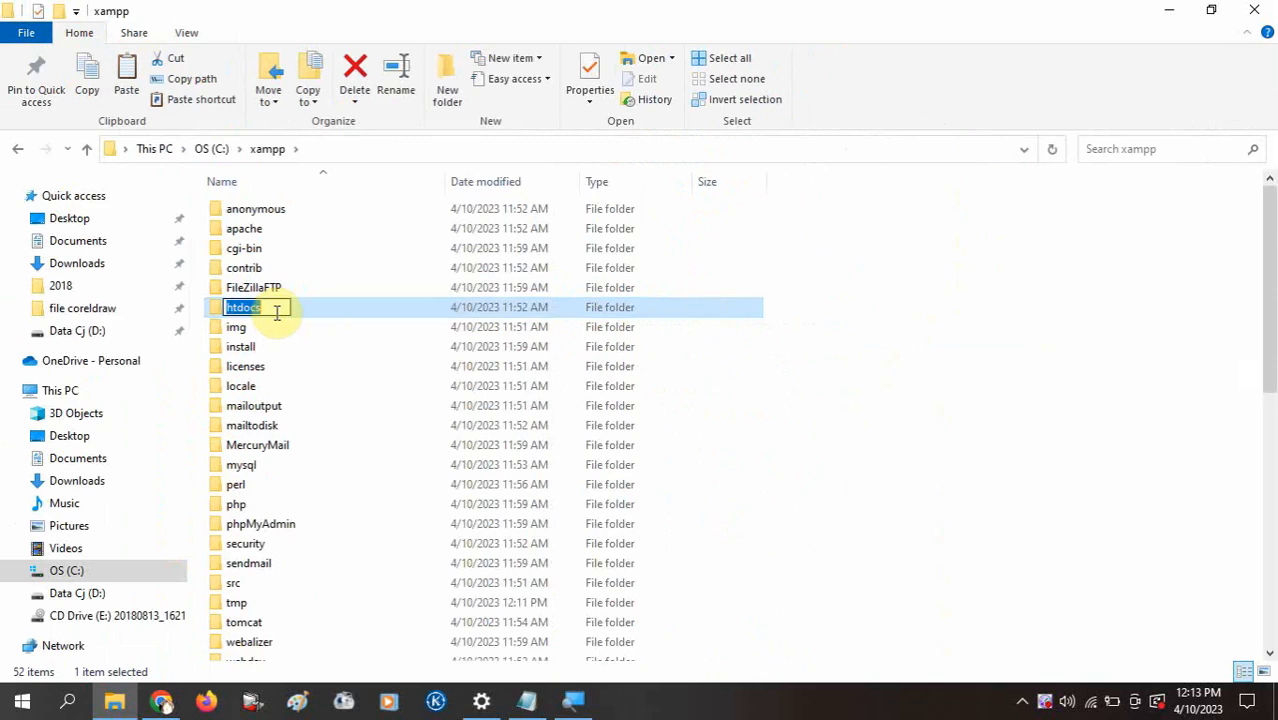
double_click(316, 312)
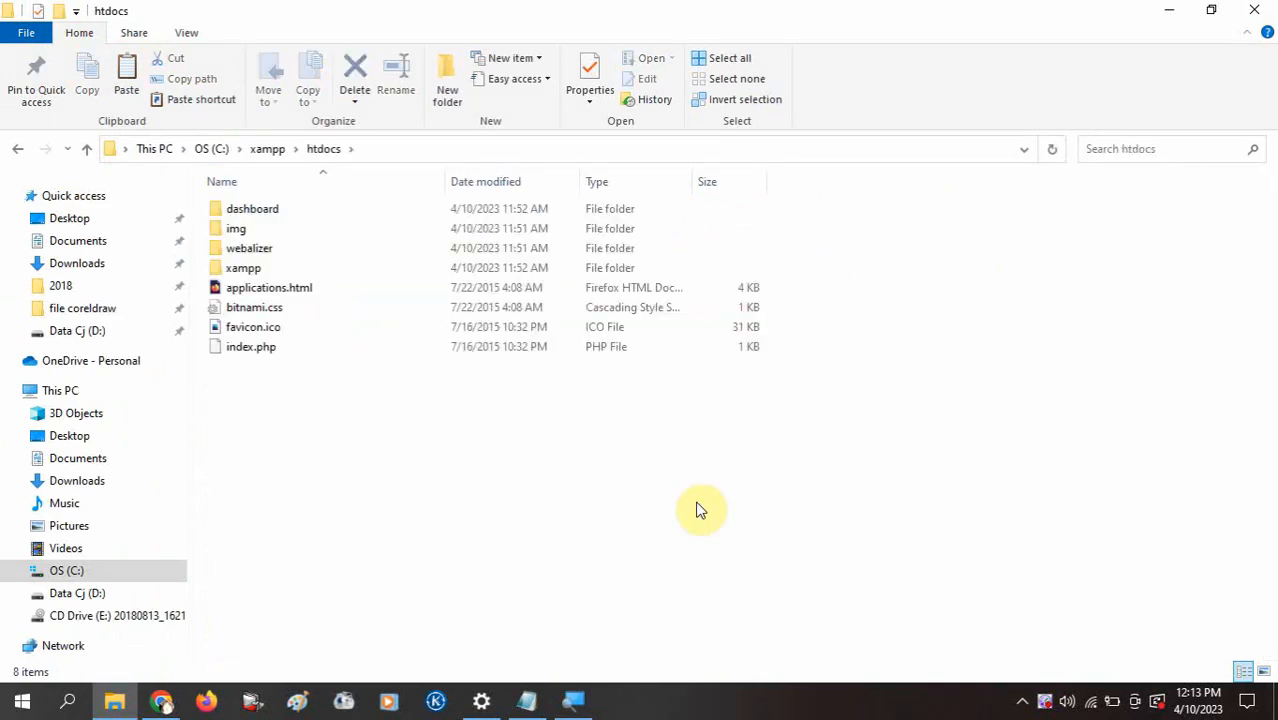
Paste the cbtujian folder into htdocs and bring the copy progress window back into view.
right_click(595, 471)
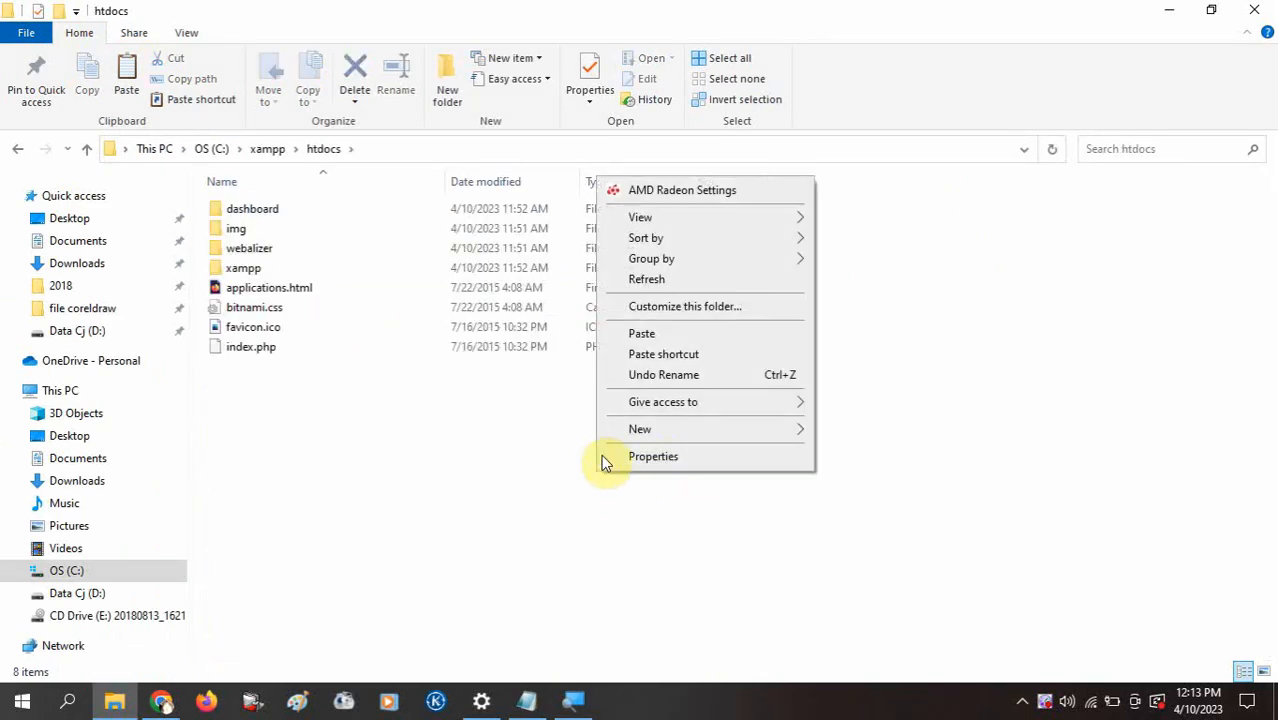
click(629, 330)
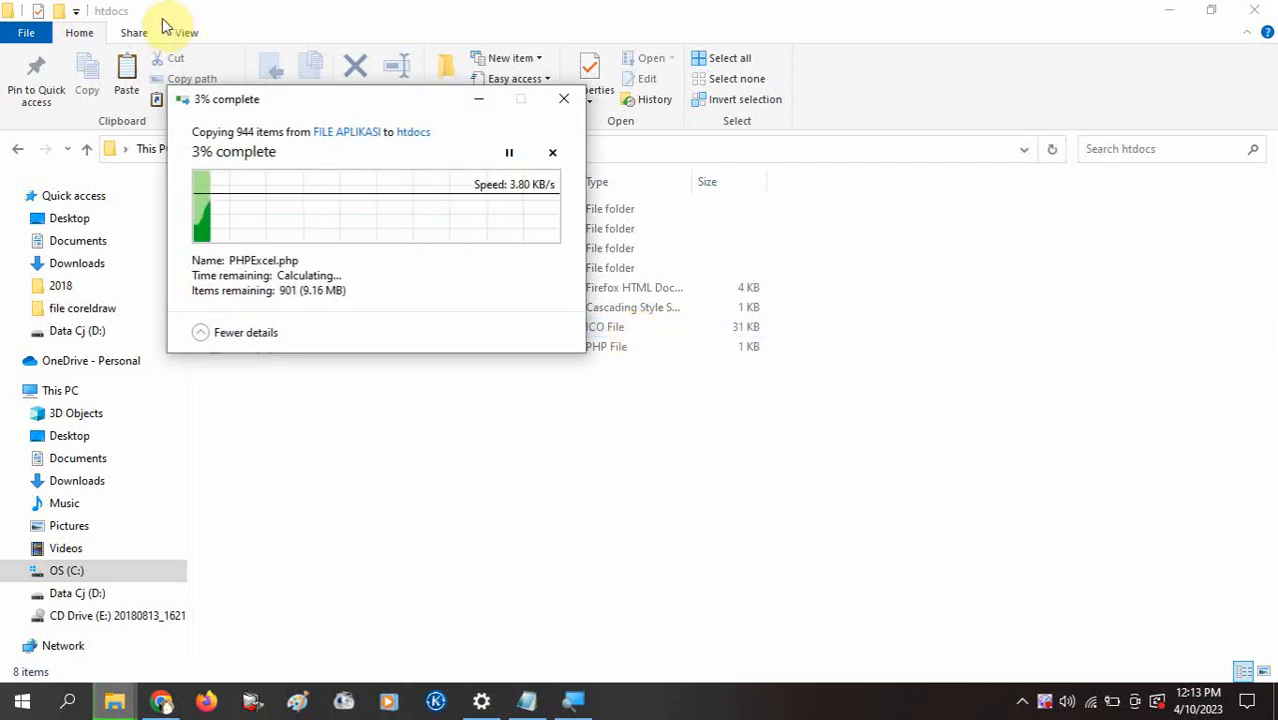
drag(269, 108, 454, 254)
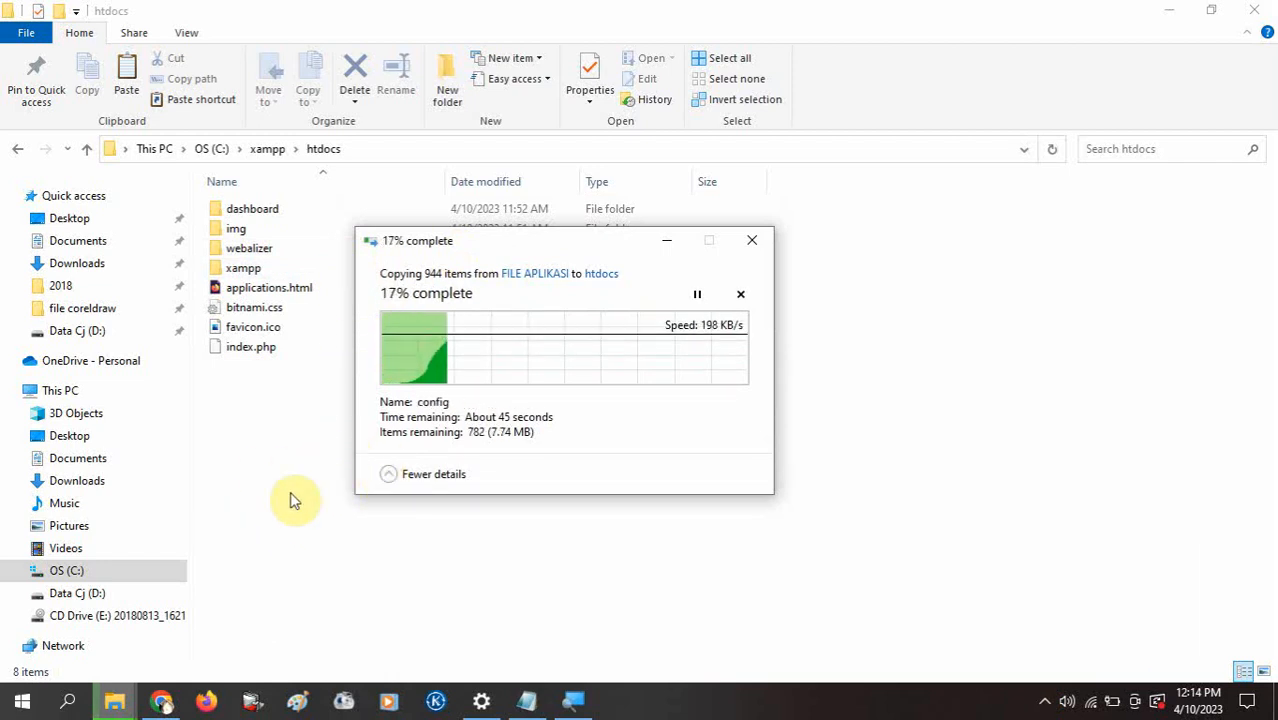
click(161, 703)
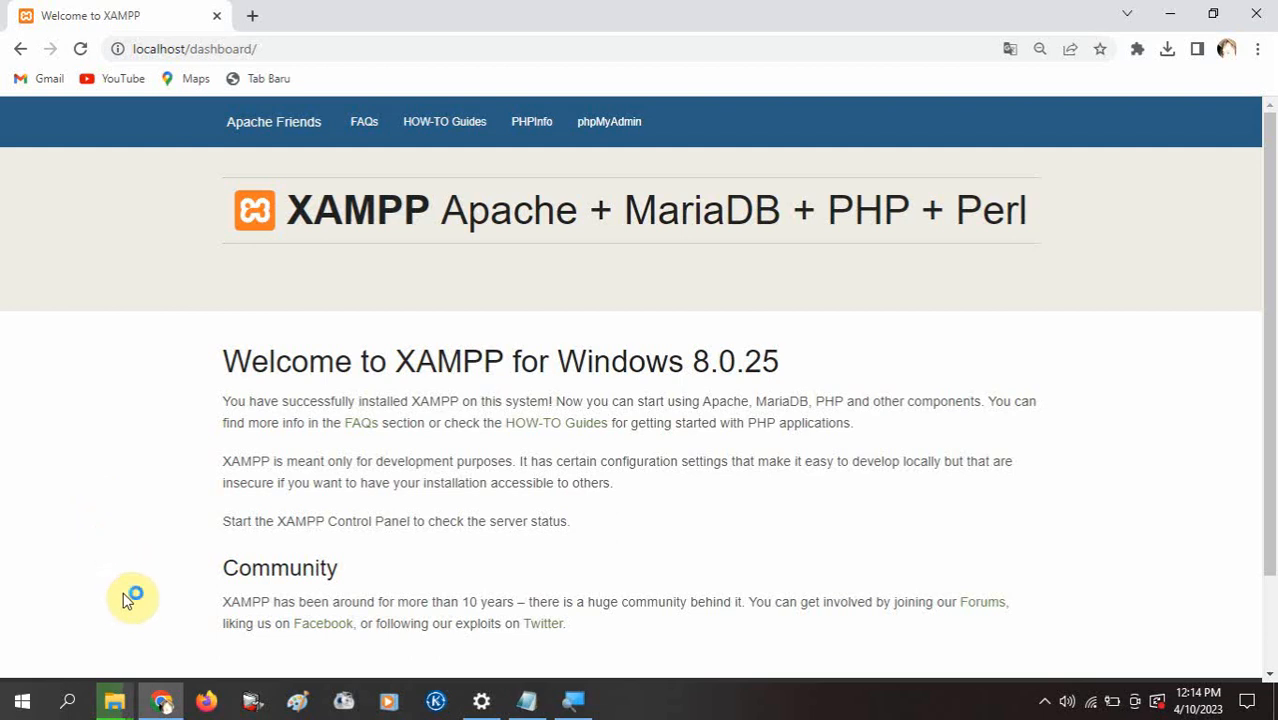
mouse_move(114, 700)
click(187, 656)
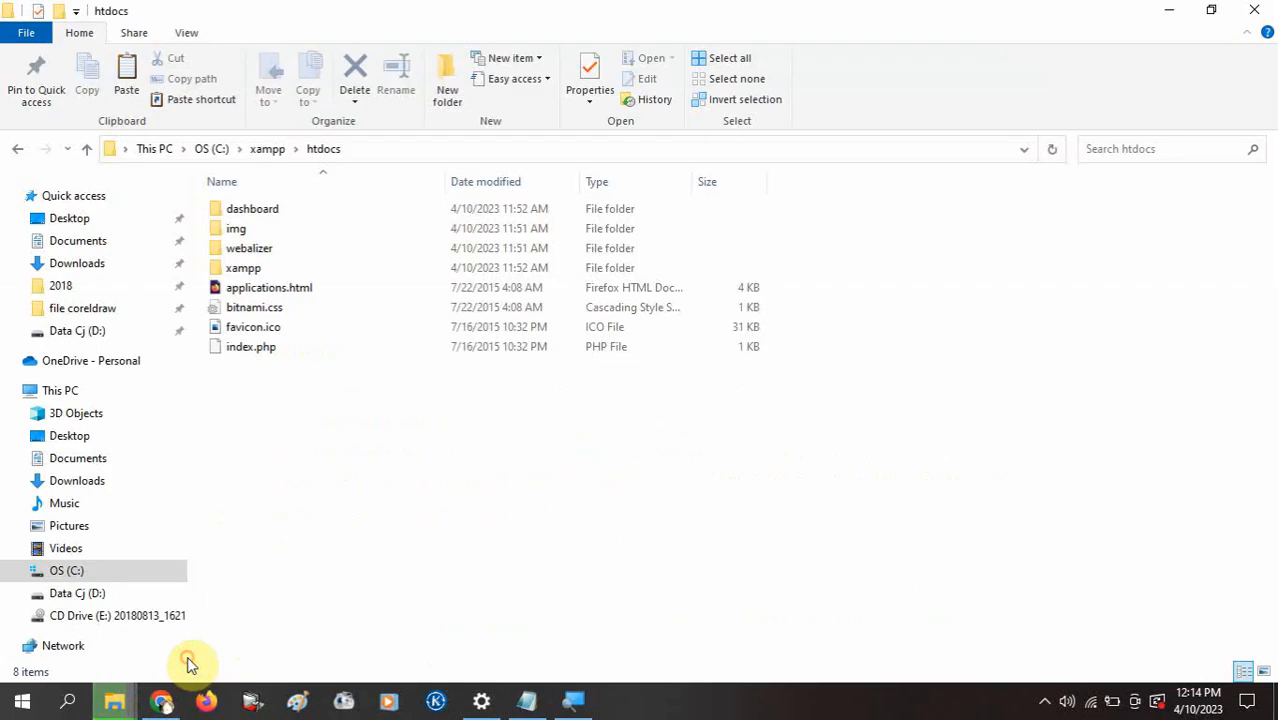
click(211, 666)
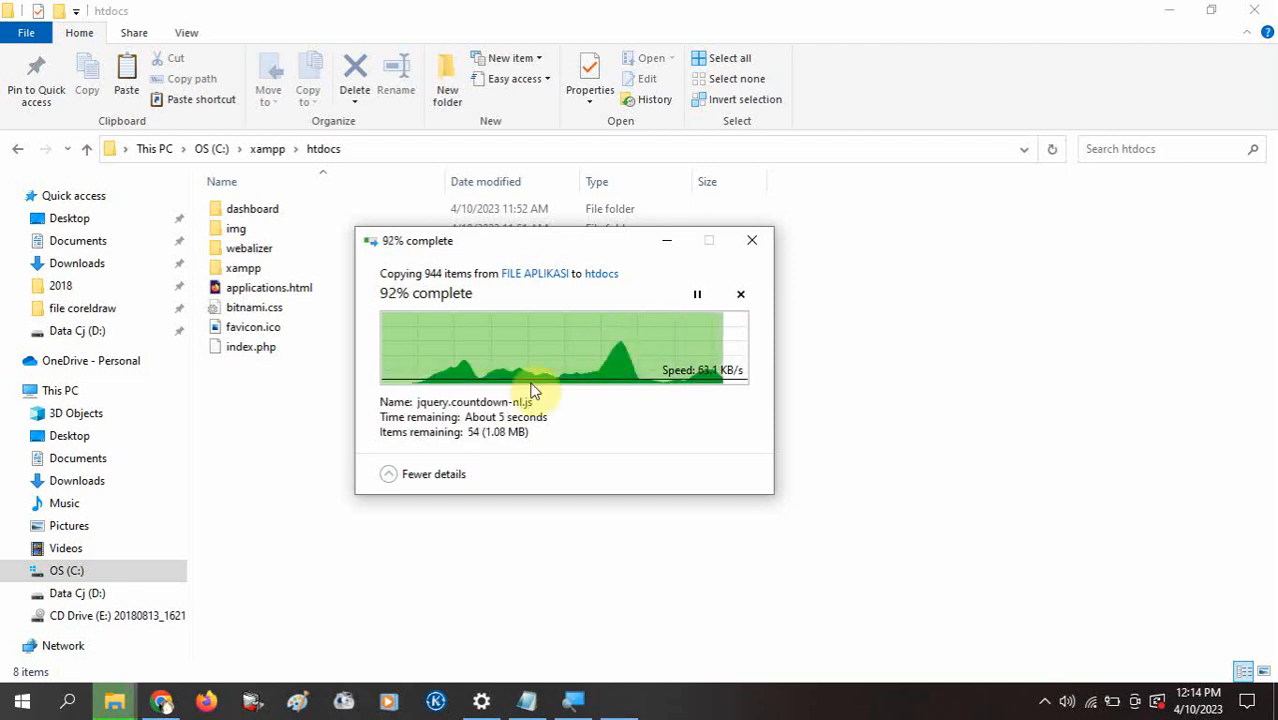
Postpone the Windows restart by an hour and highlight the xampp, file web and database sql items in the Notepad checklist.
click(527, 700)
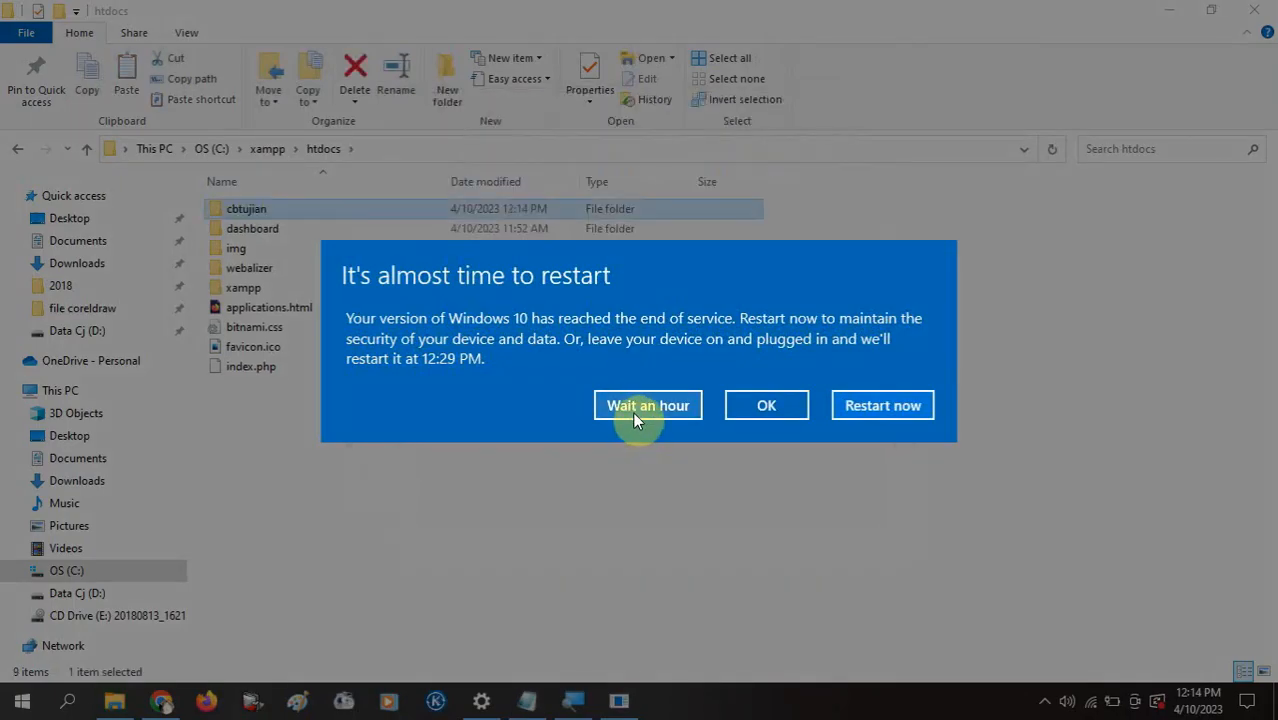
click(647, 405)
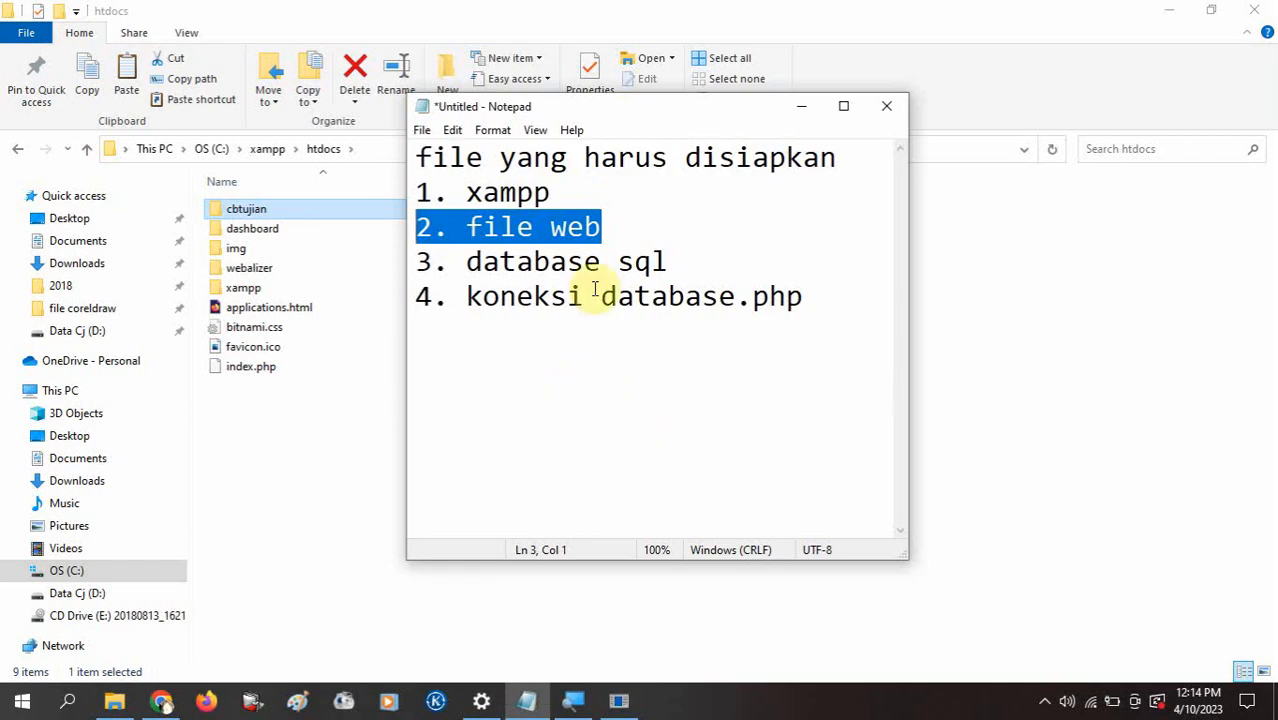
drag(611, 224, 386, 183)
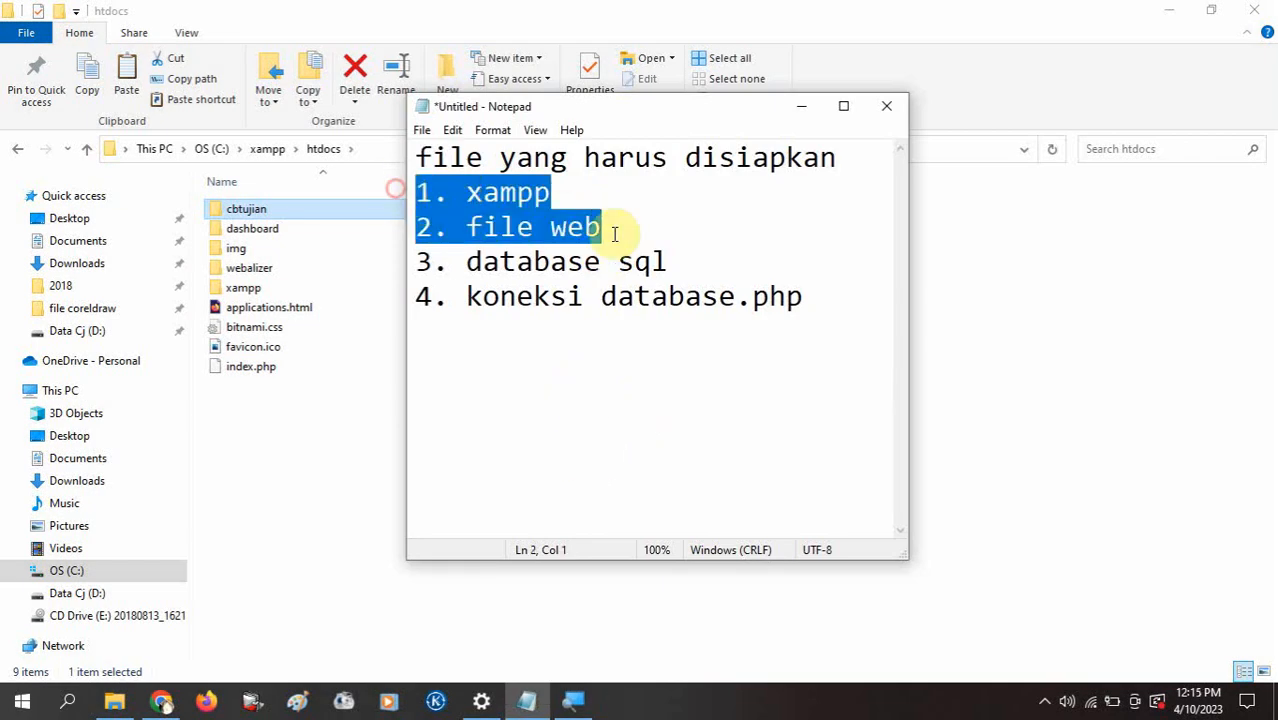
drag(680, 258, 407, 262)
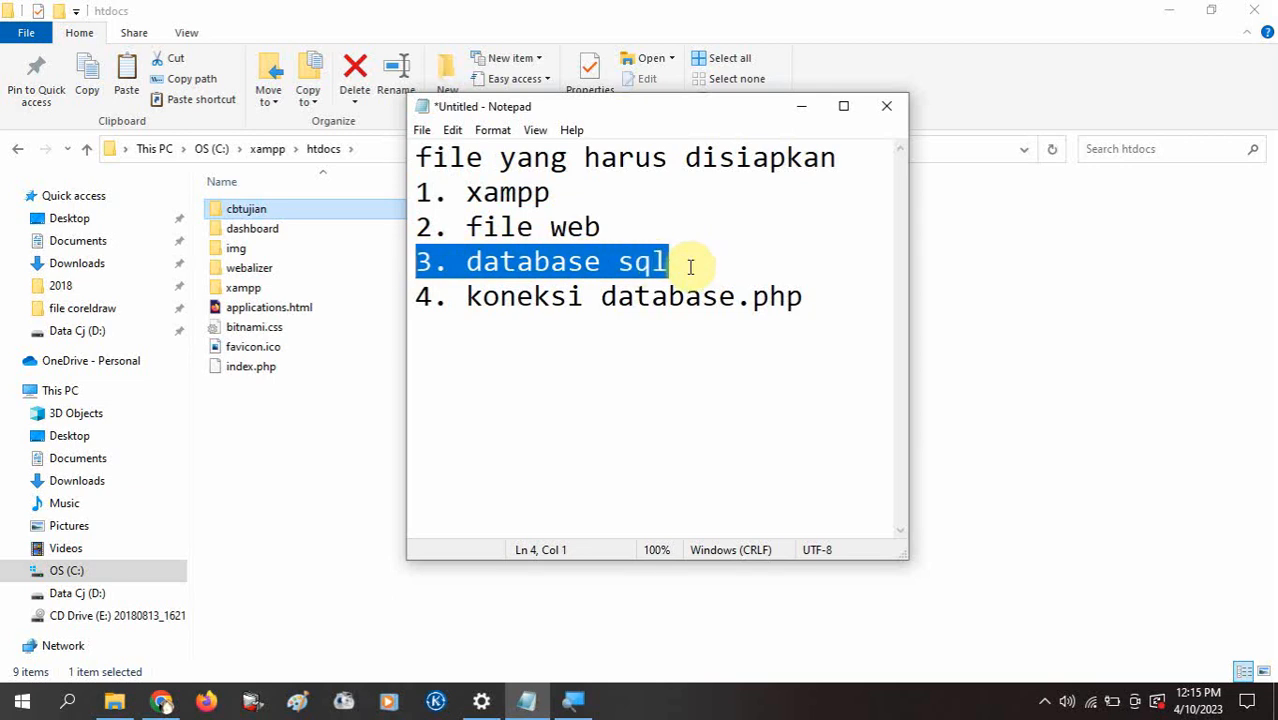
Switch to Chrome, load localhost and open phpMyAdmin from the XAMPP welcome page.
click(161, 700)
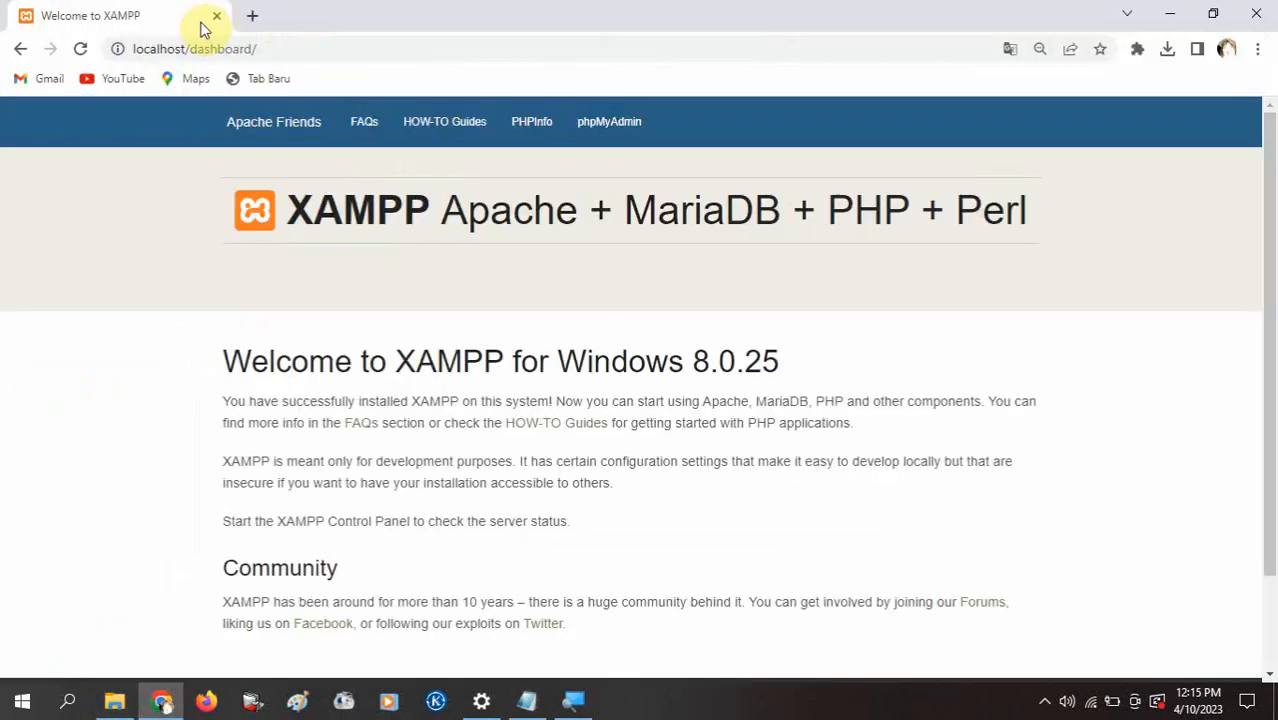
click(255, 49)
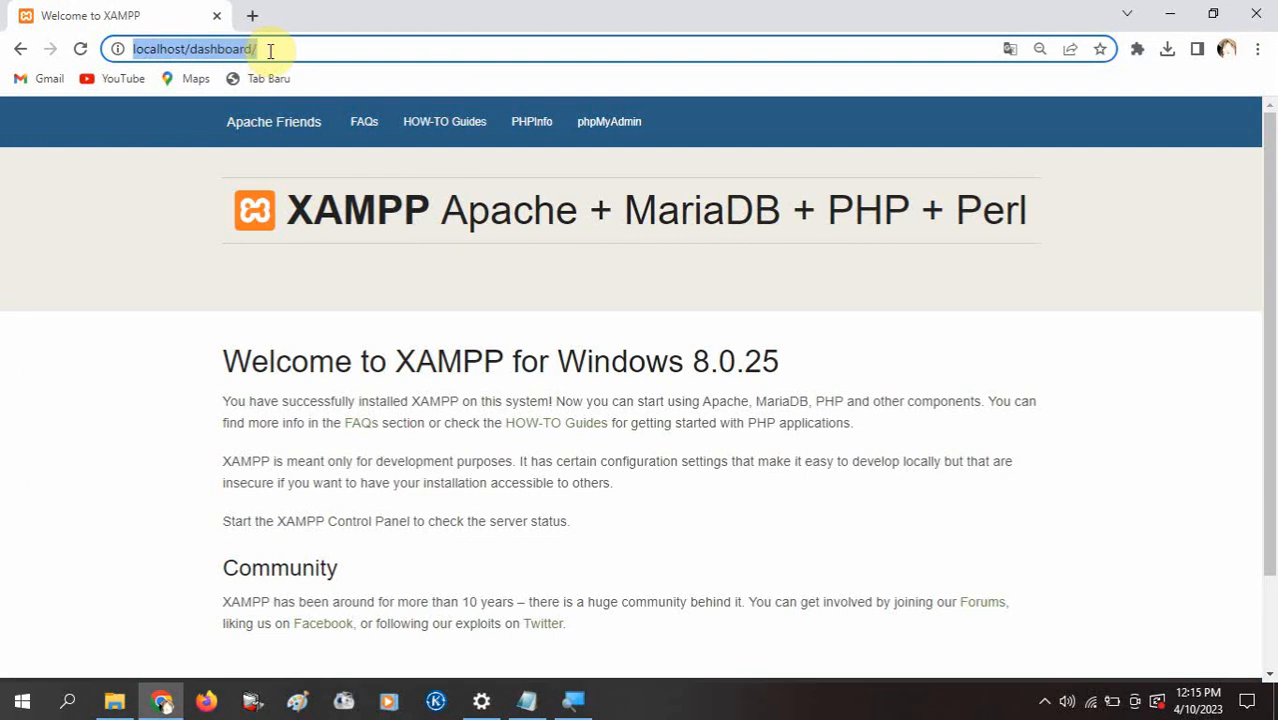
text(localhost/d)
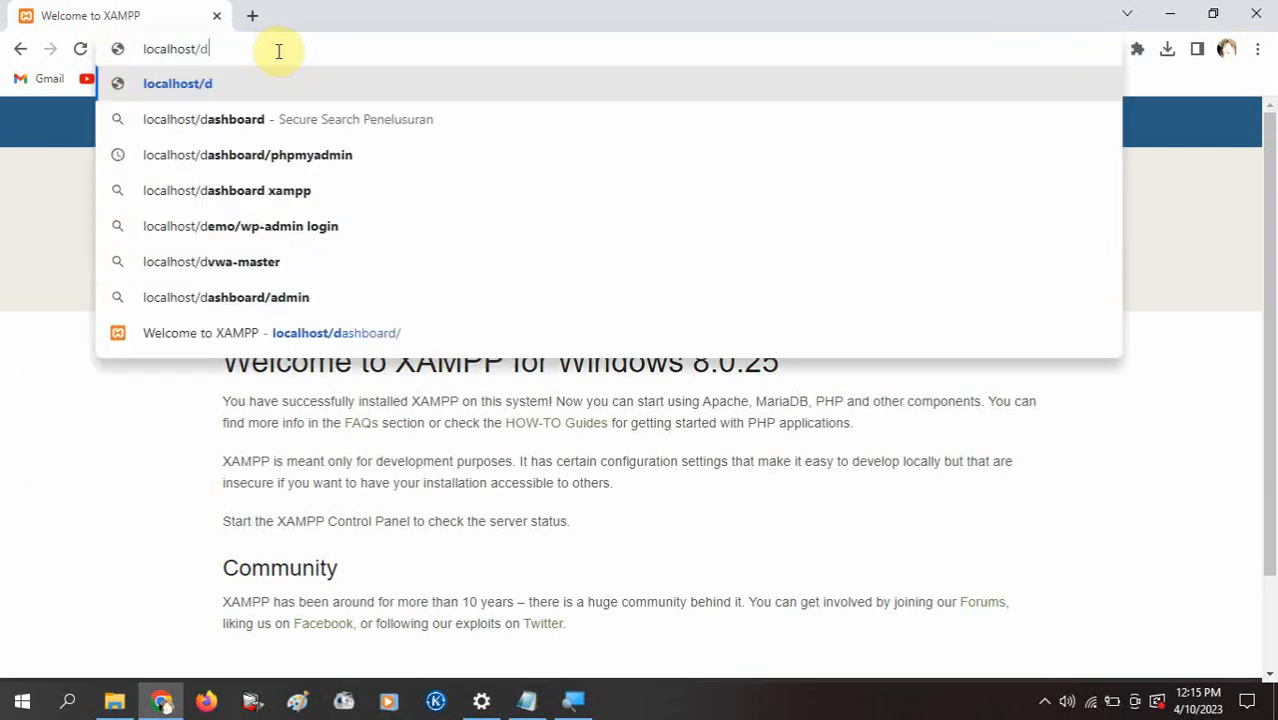
key(BackSpace)
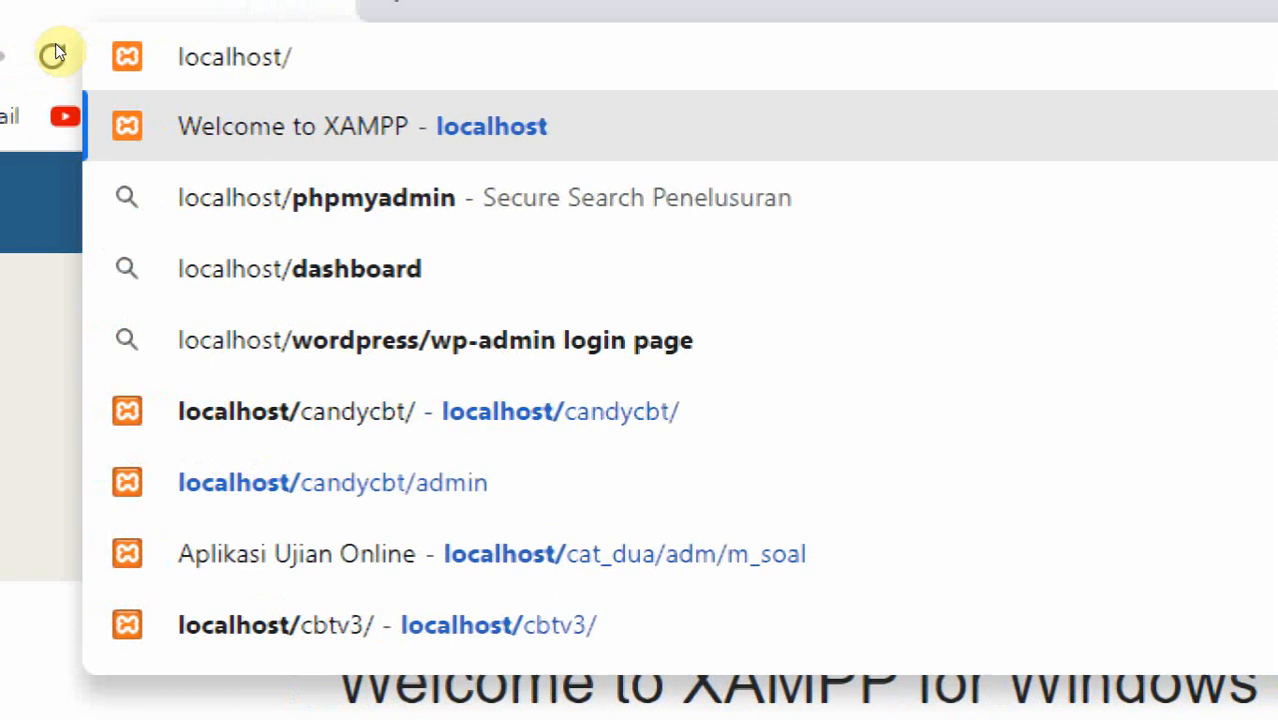
key(Return)
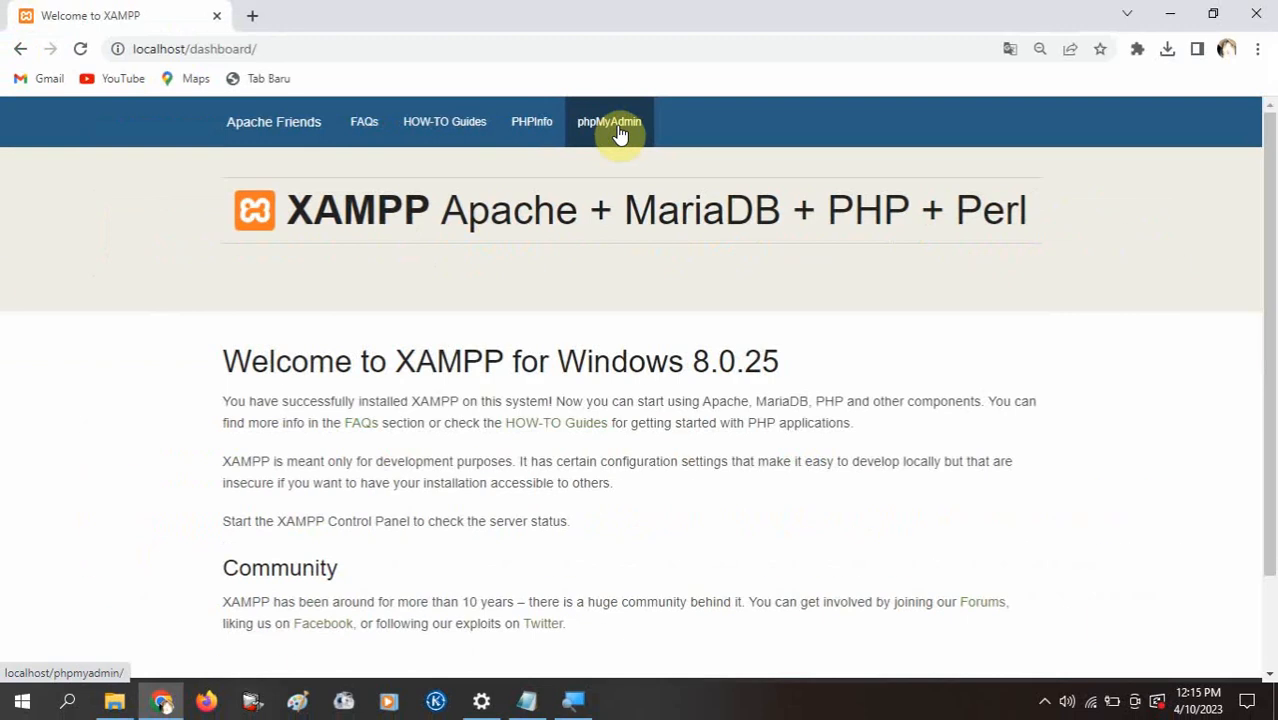
click(630, 133)
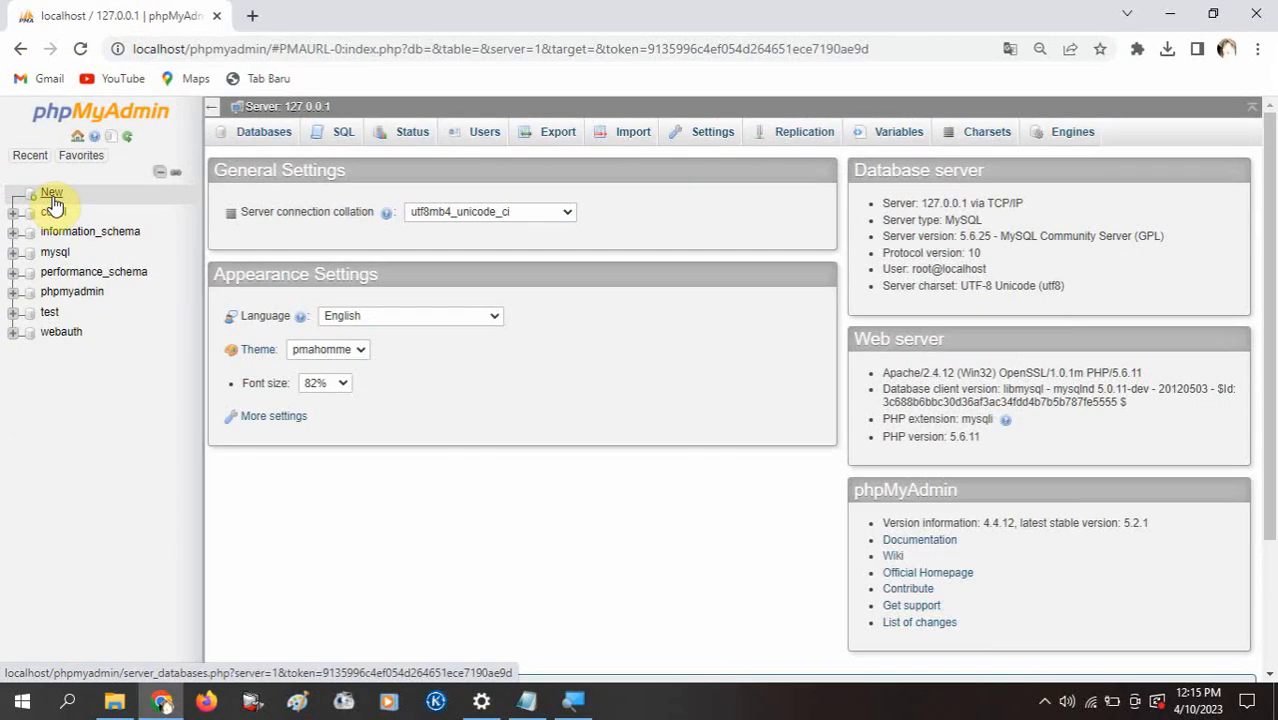
Create a new database named db_ujian in phpMyAdmin, leaving the collation unset.
click(52, 193)
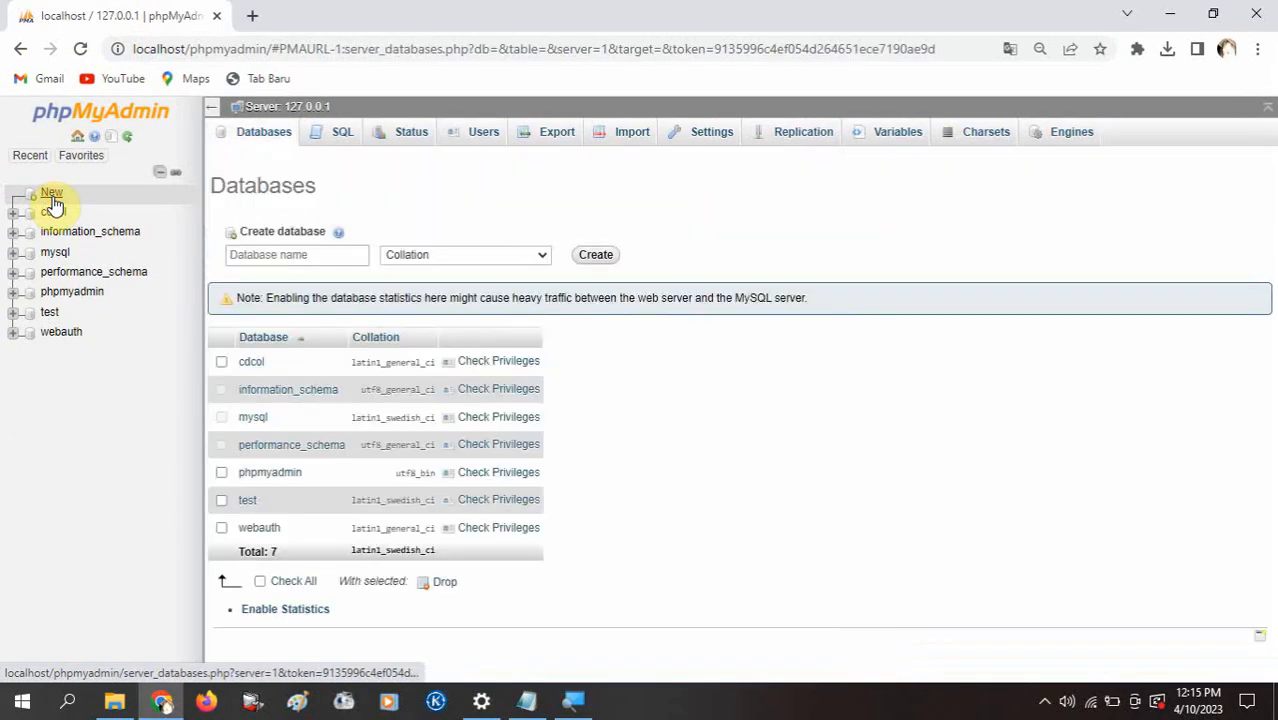
click(250, 252)
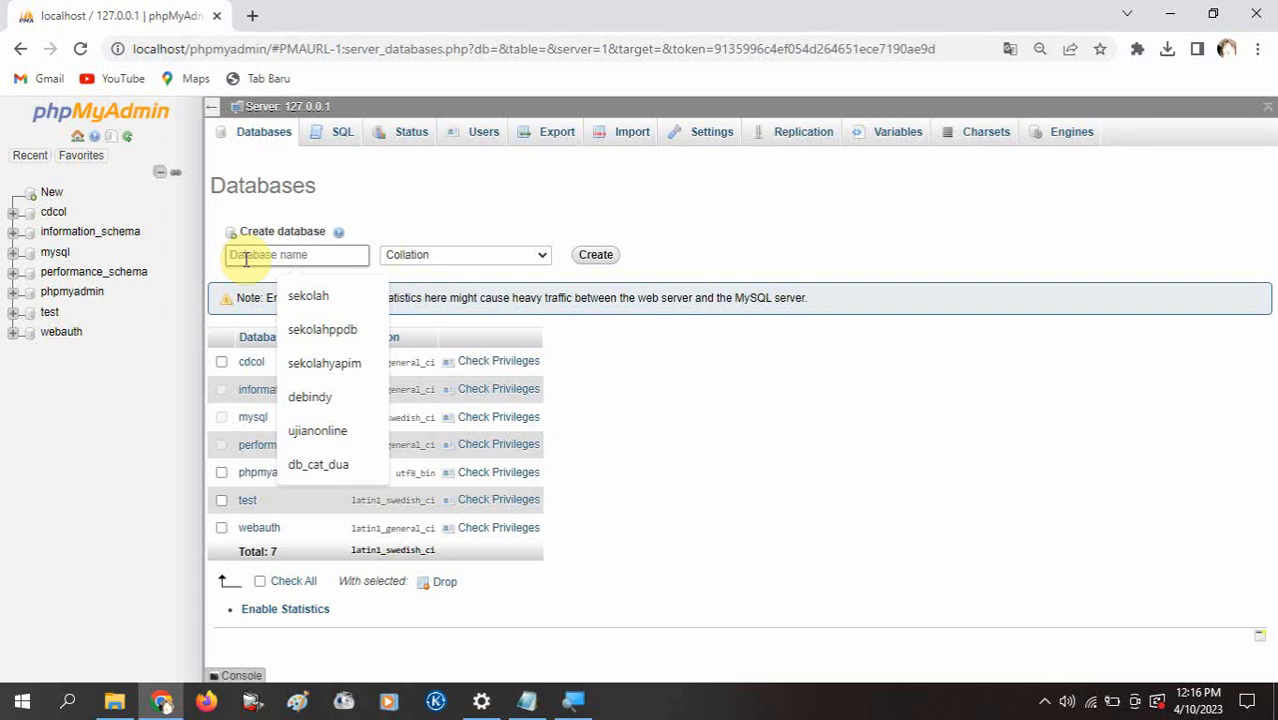
text(d)
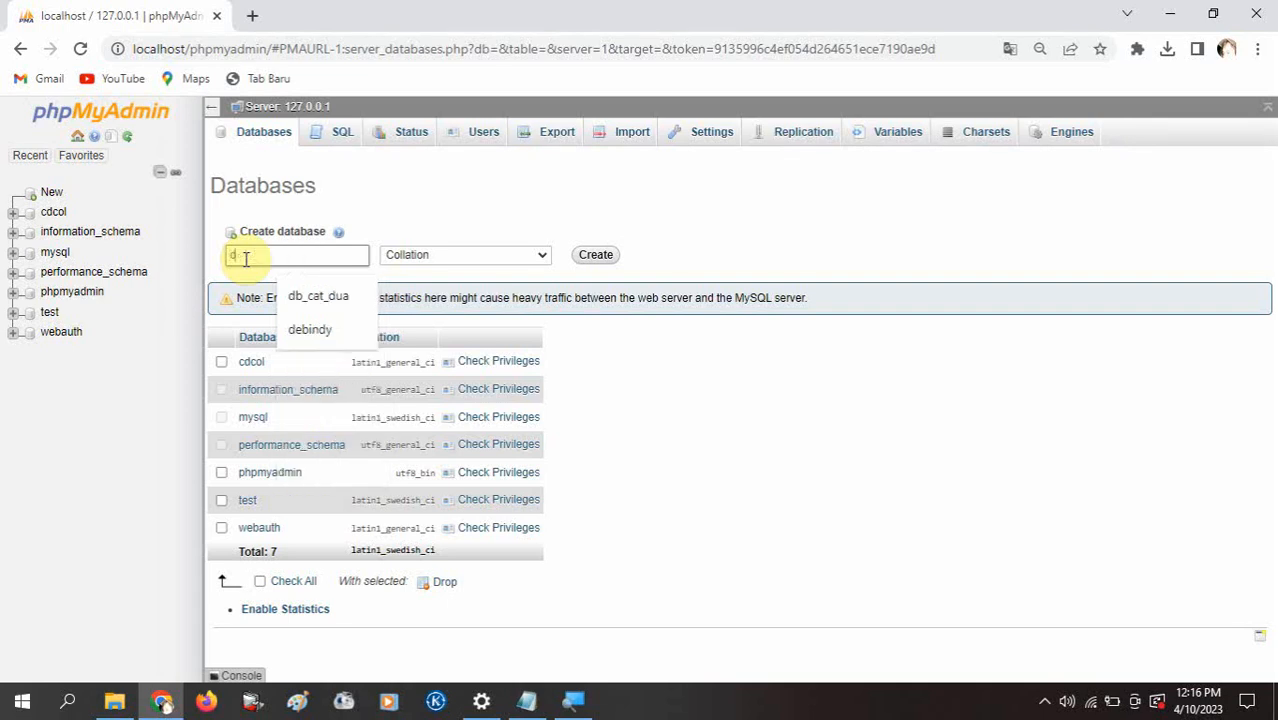
text(b)
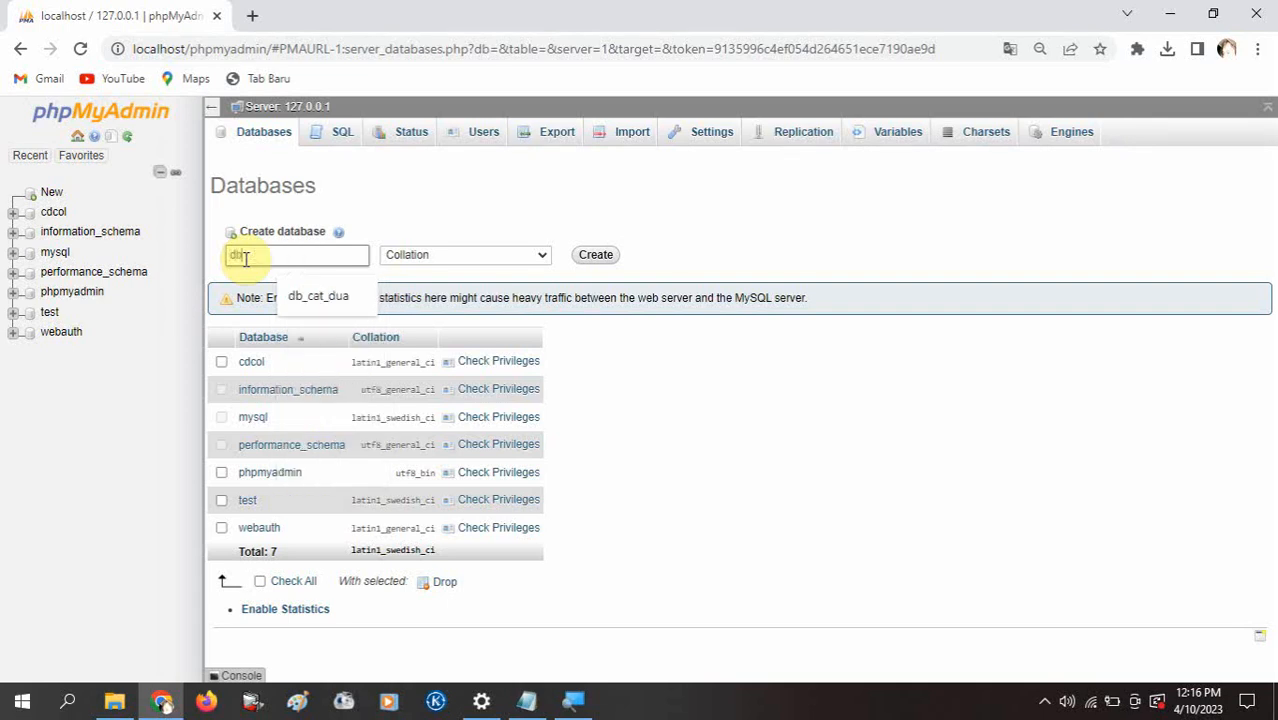
text(_ujian)
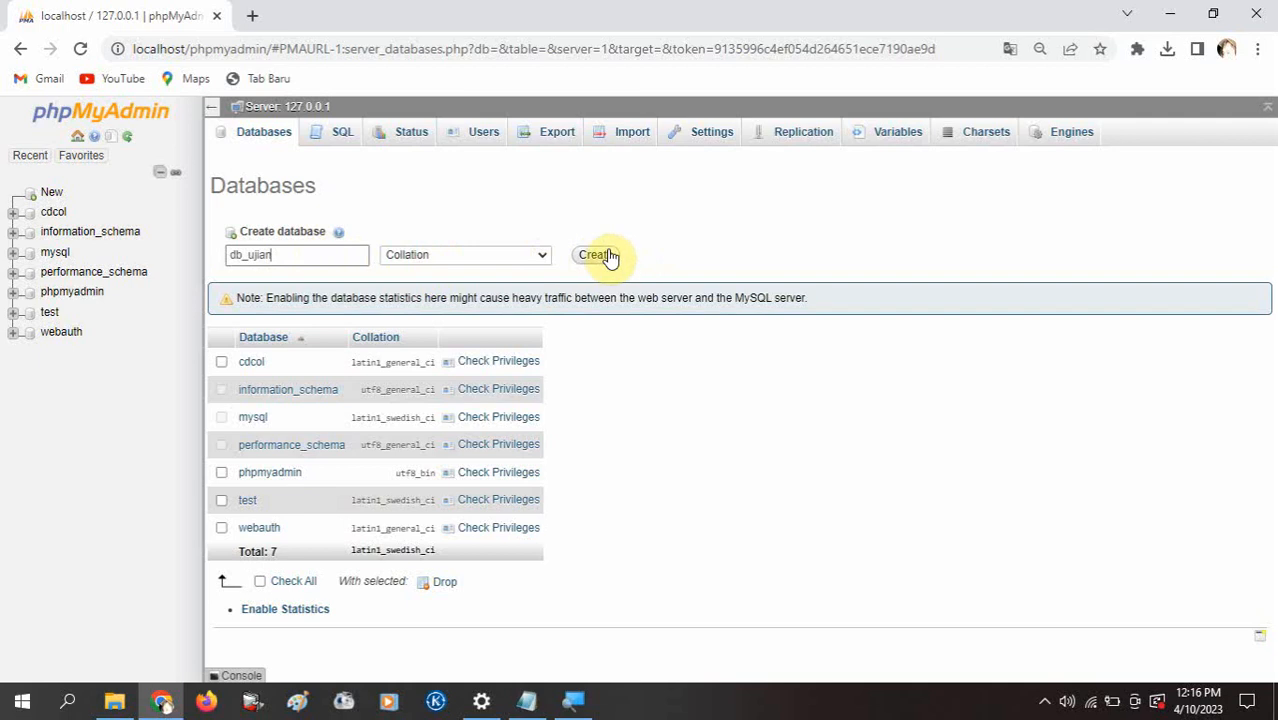
click(597, 256)
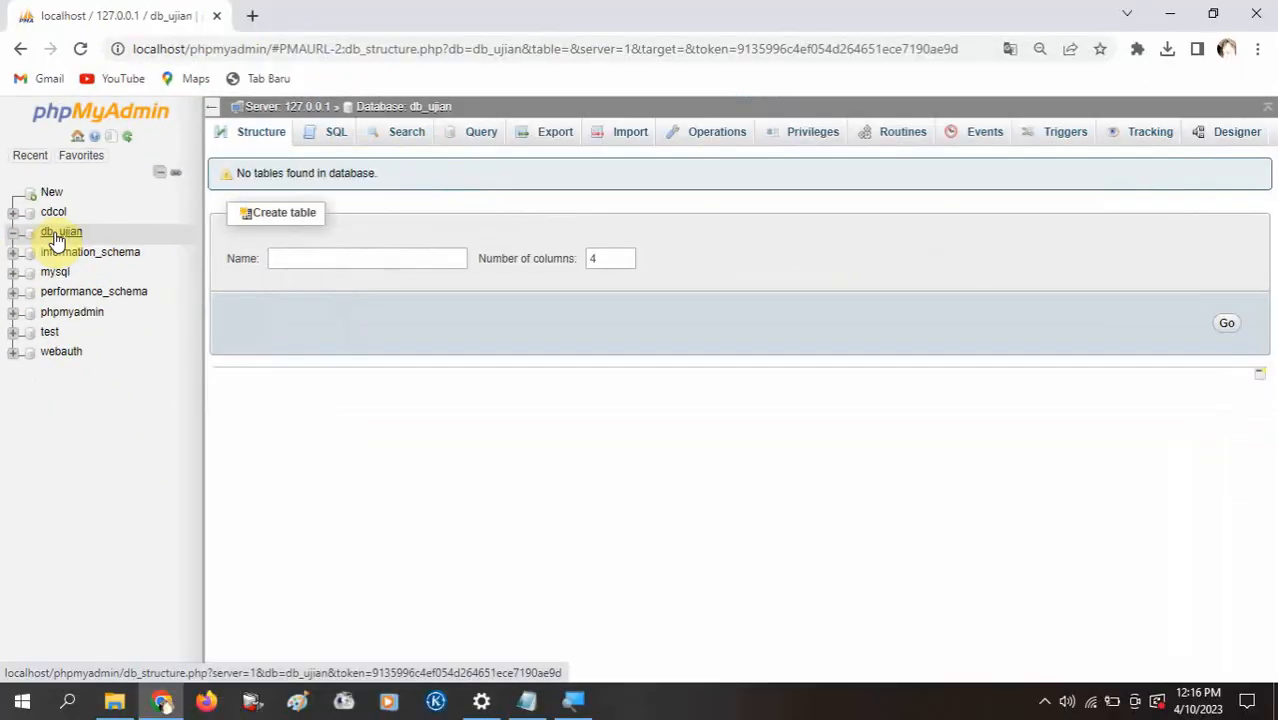
Switch to the Notepad checklist, highlight the database sql item and return to phpMyAdmin in Chrome.
click(527, 700)
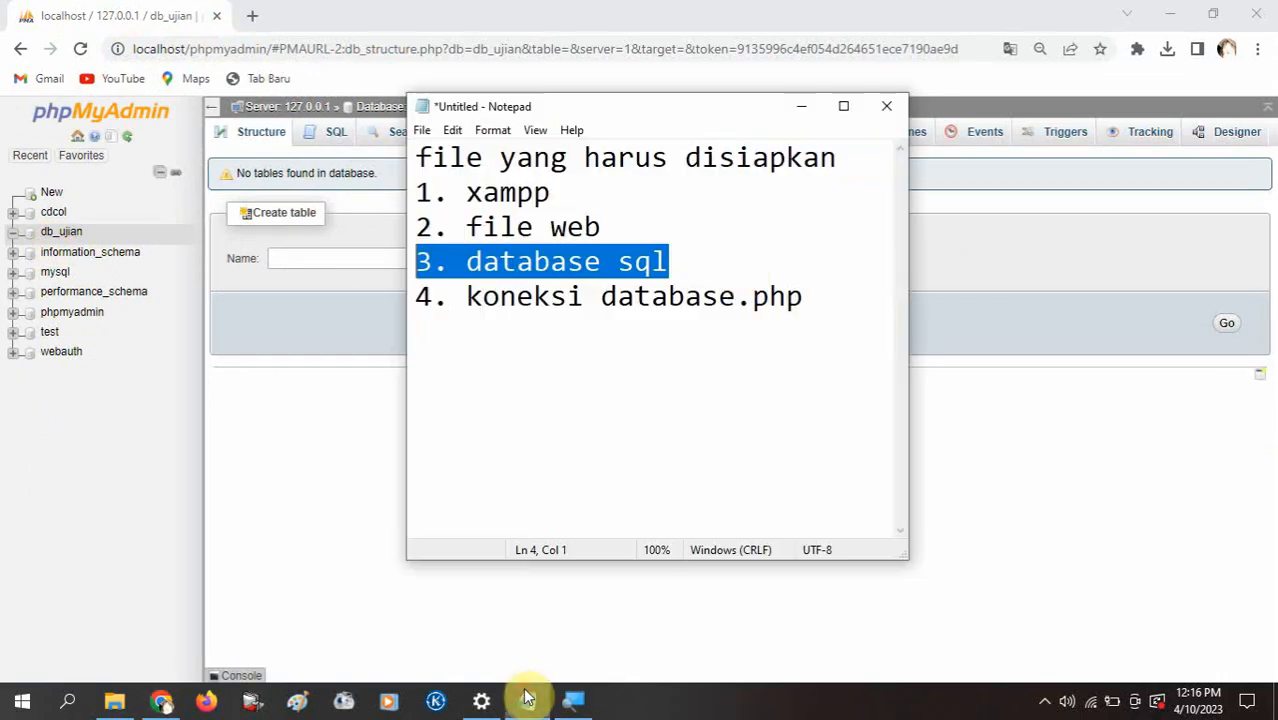
click(712, 269)
drag(440, 265, 410, 263)
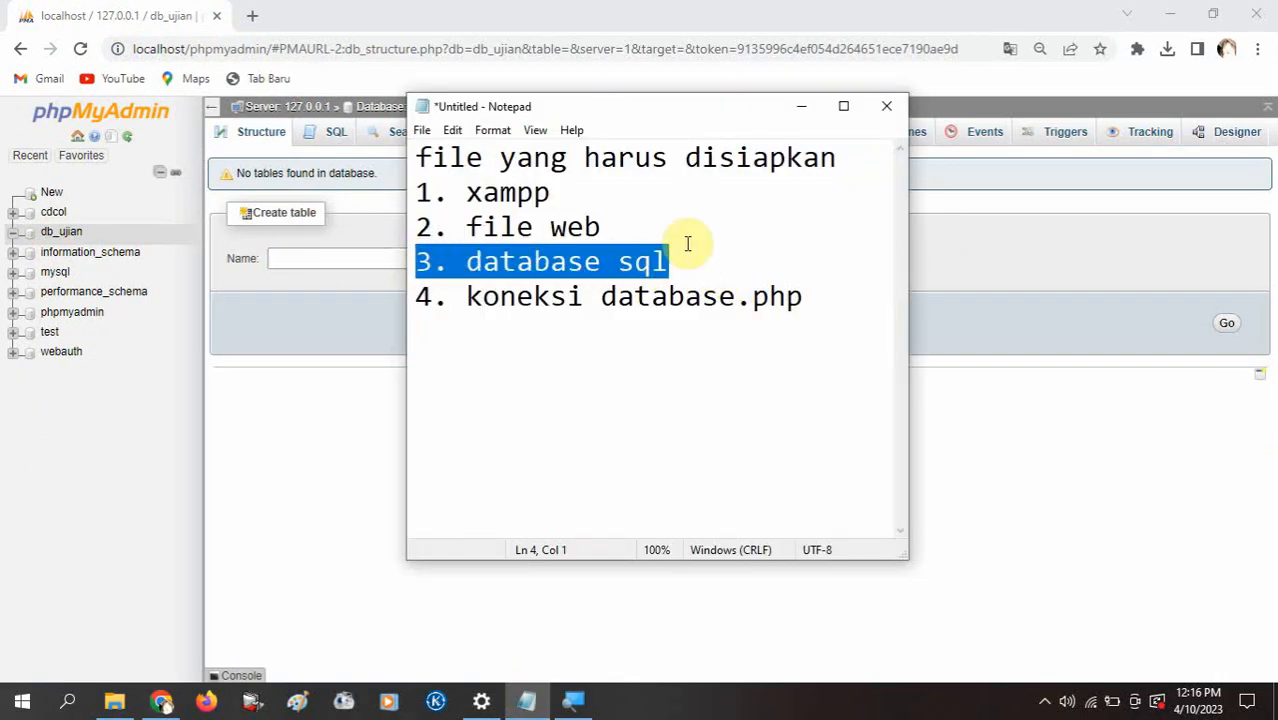
drag(718, 255, 413, 262)
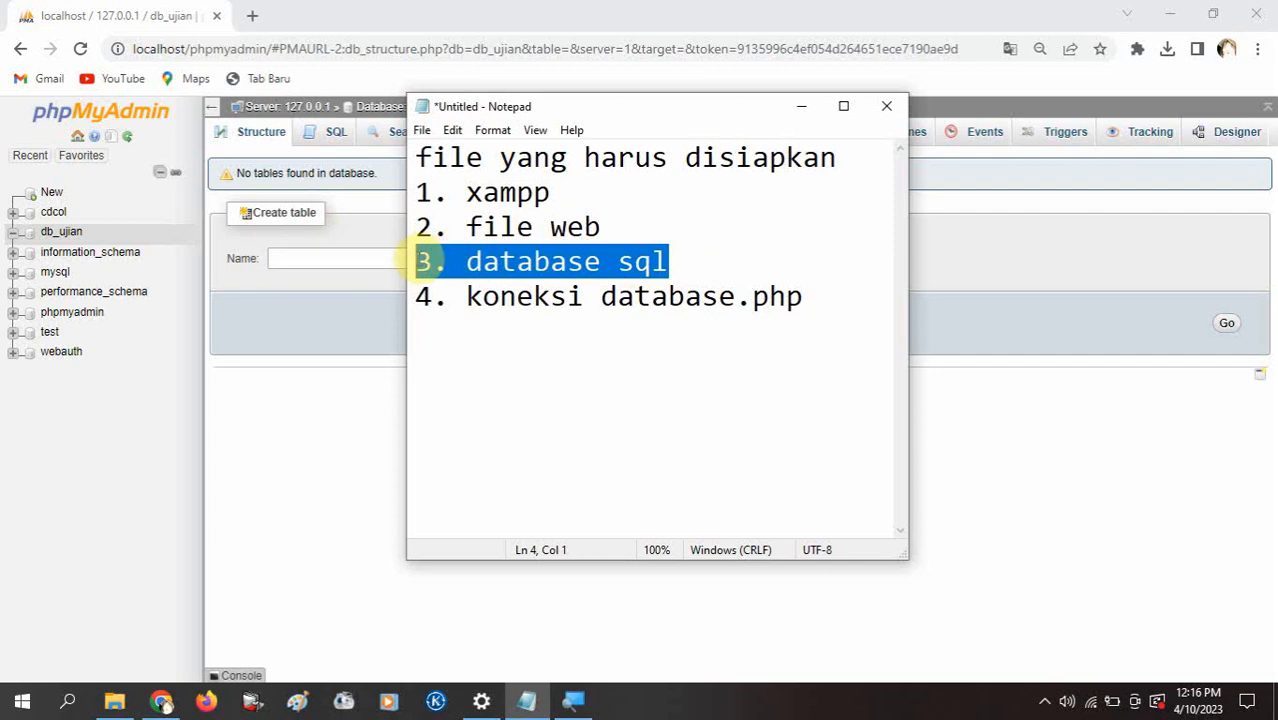
drag(680, 260, 600, 262)
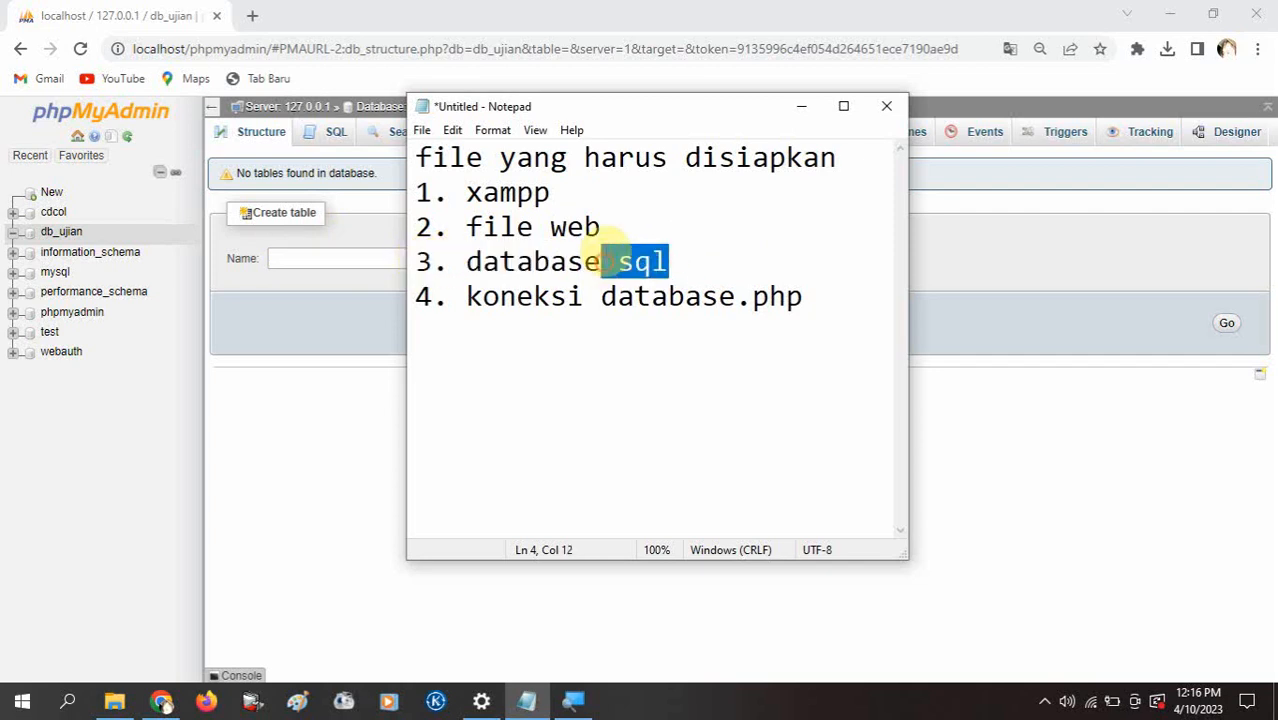
click(625, 8)
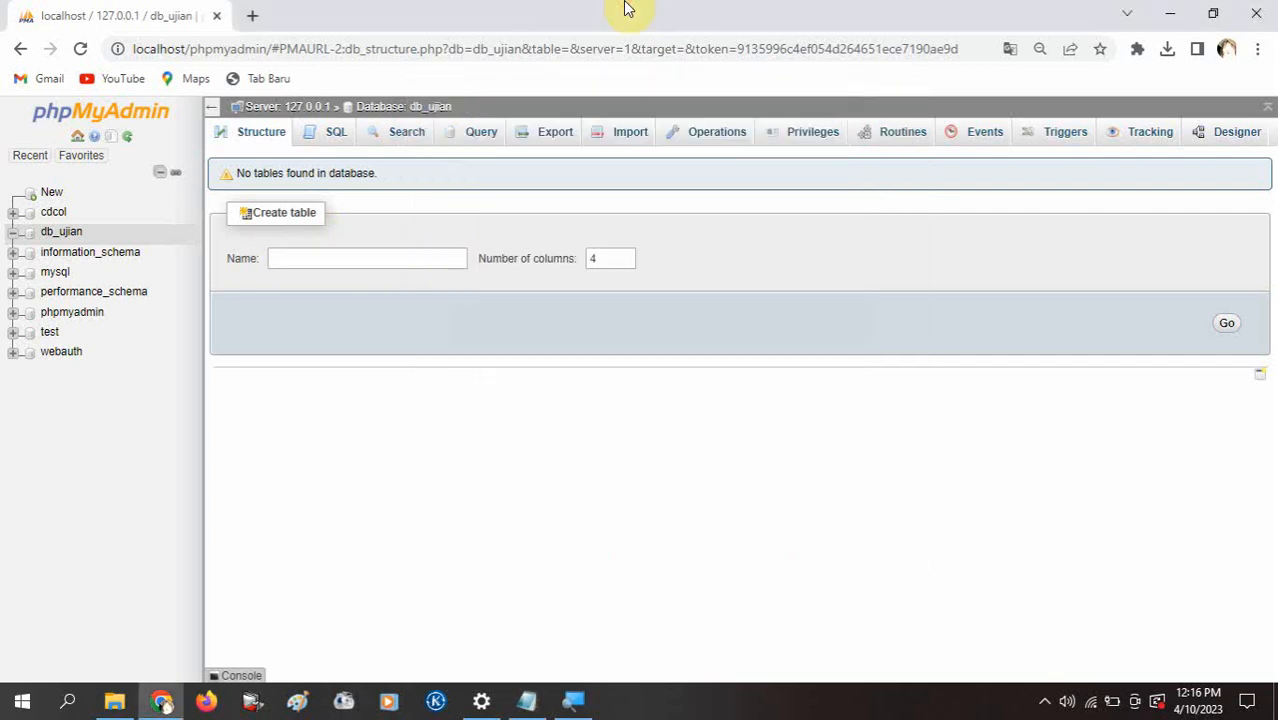
Import the file db_ujian.sql from the DATABASE folder into the db_ujian database with the default SQL format options.
click(61, 234)
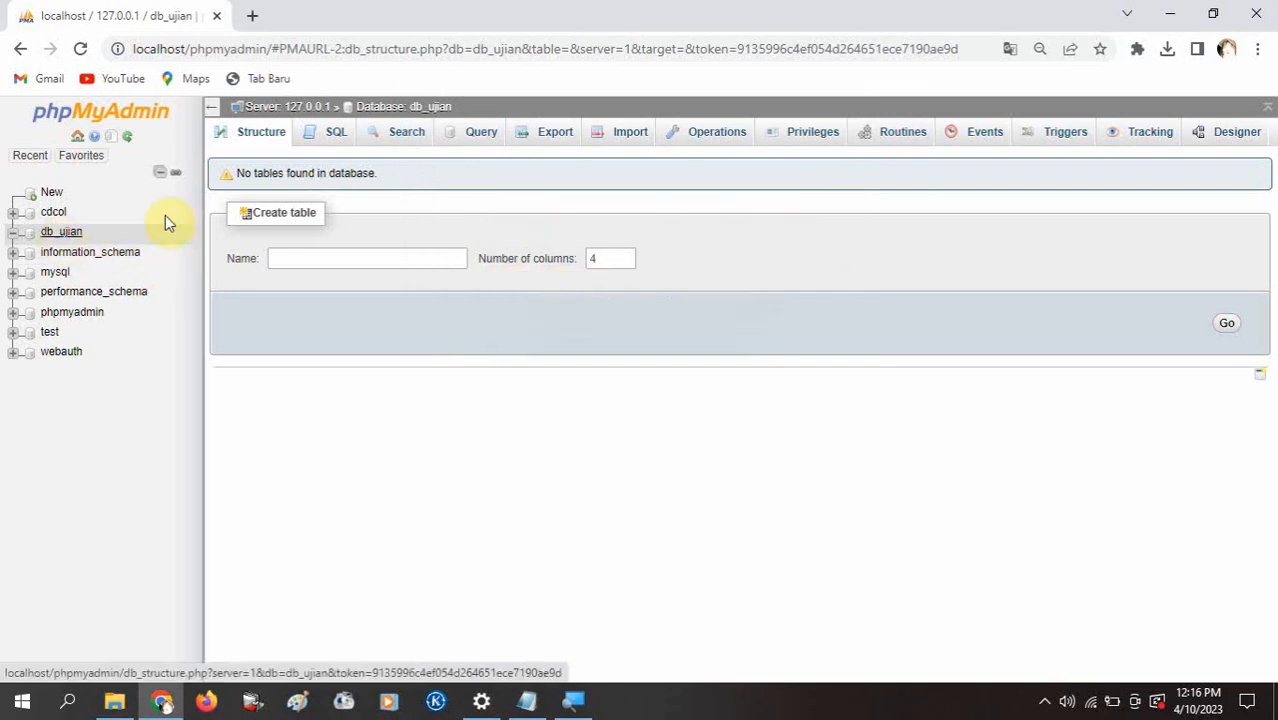
click(622, 137)
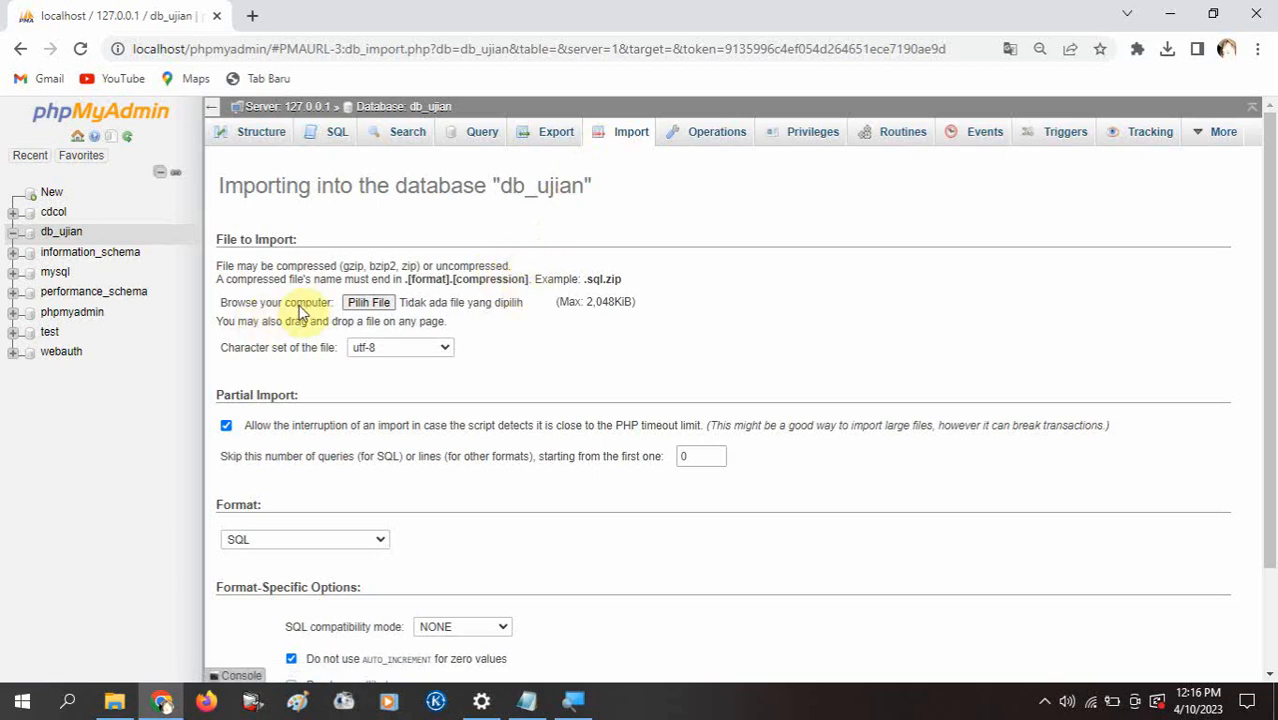
click(366, 306)
click(366, 306)
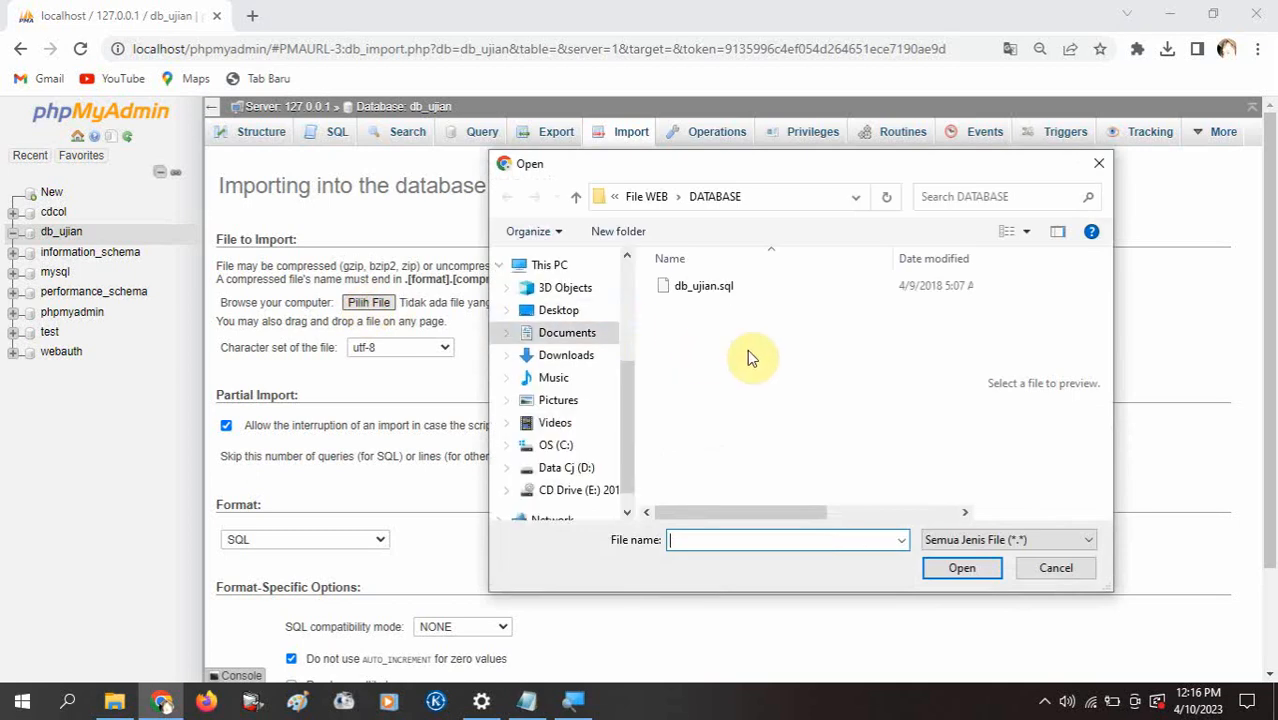
click(748, 352)
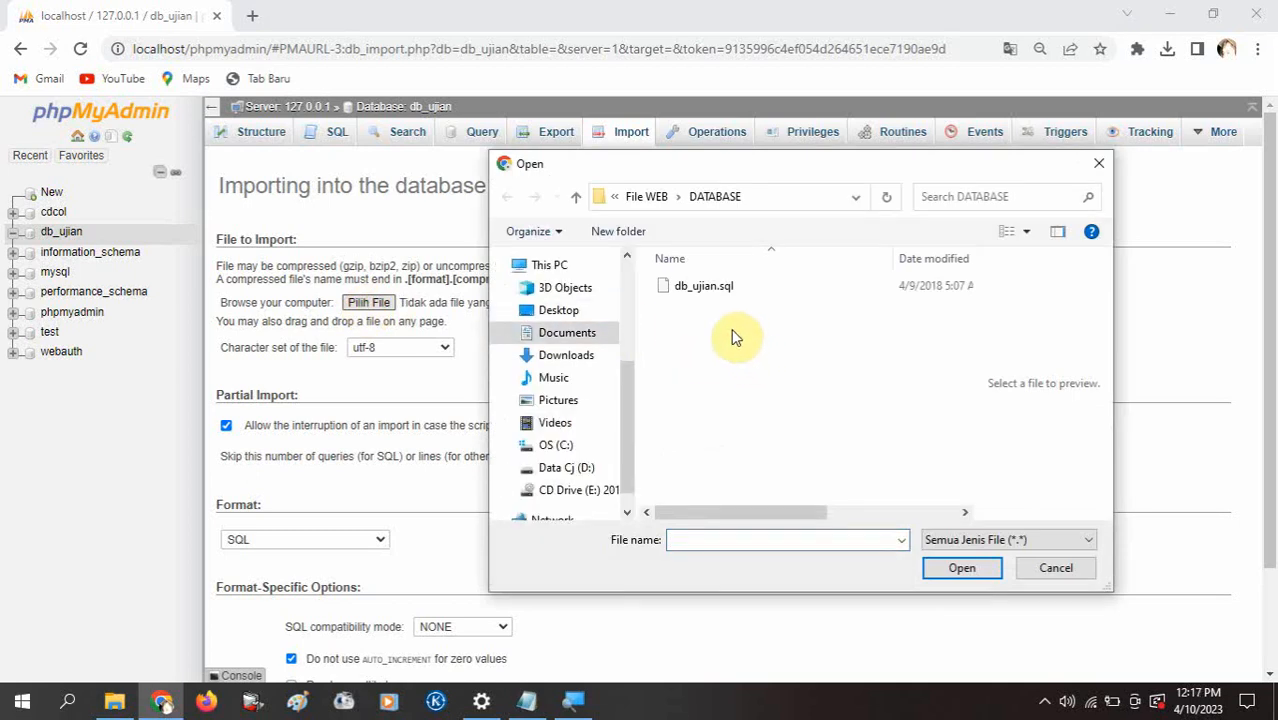
click(706, 290)
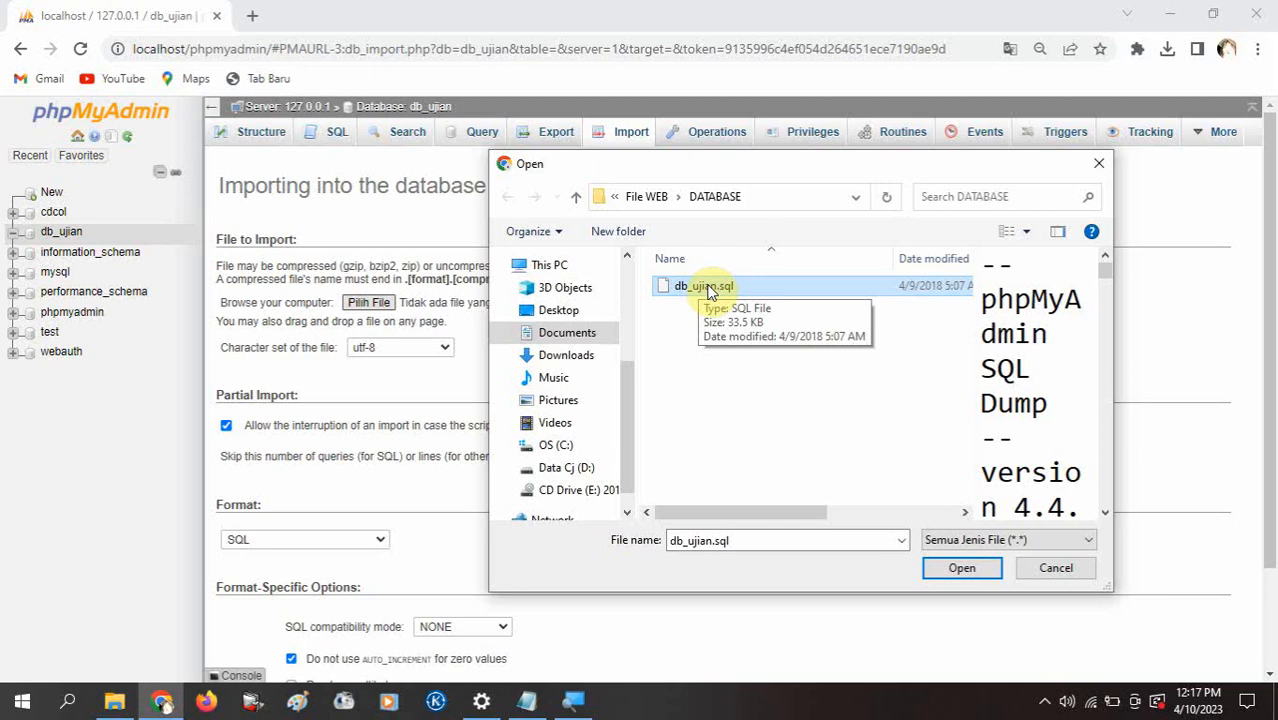
click(956, 568)
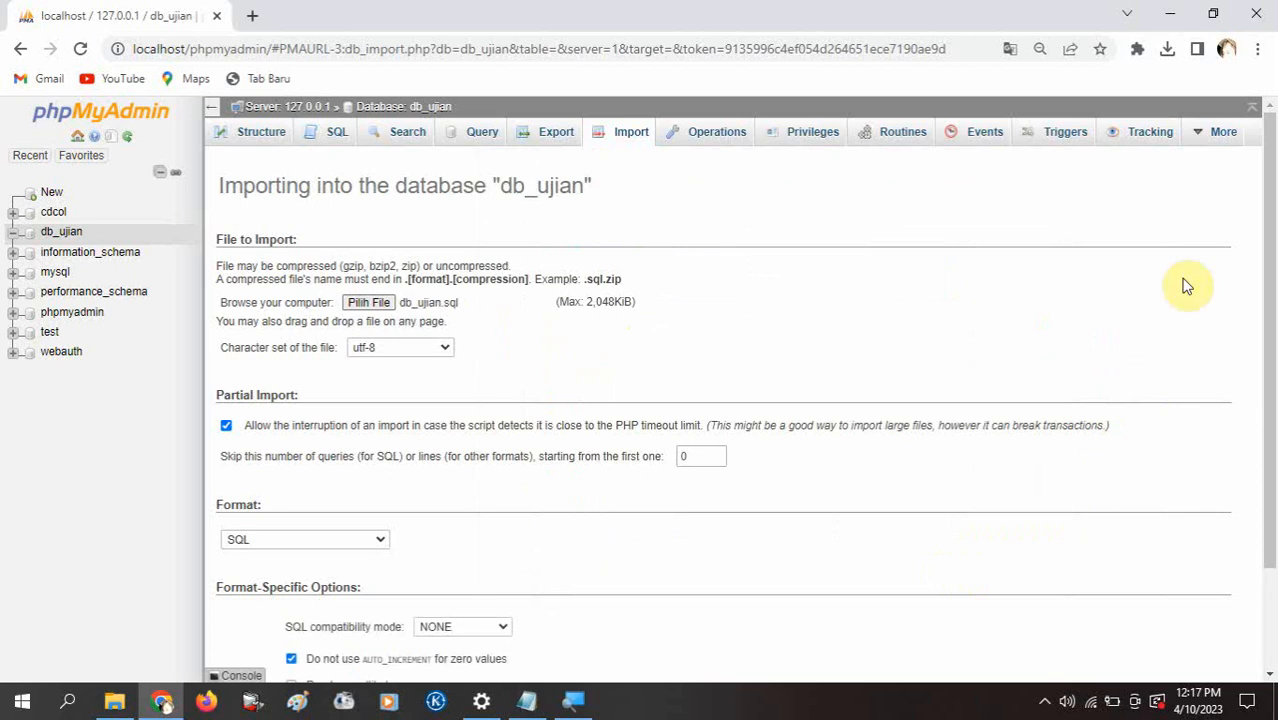
drag(1270, 278, 1270, 453)
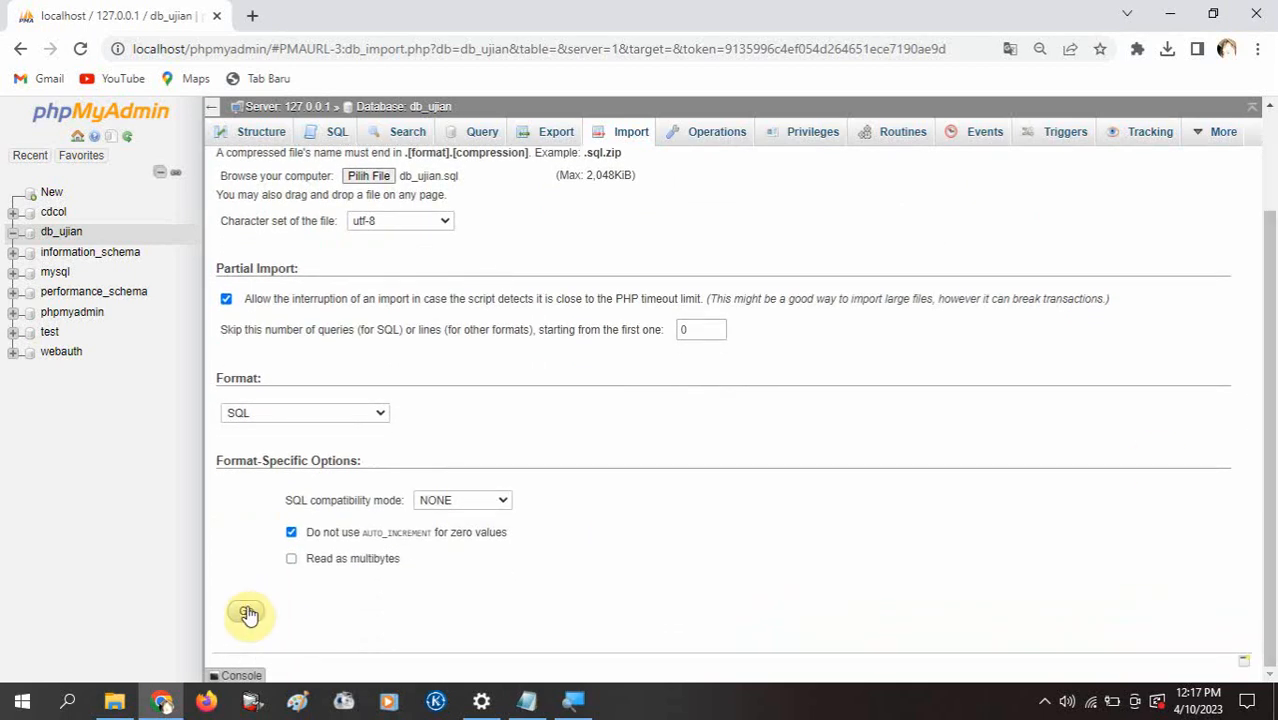
click(247, 612)
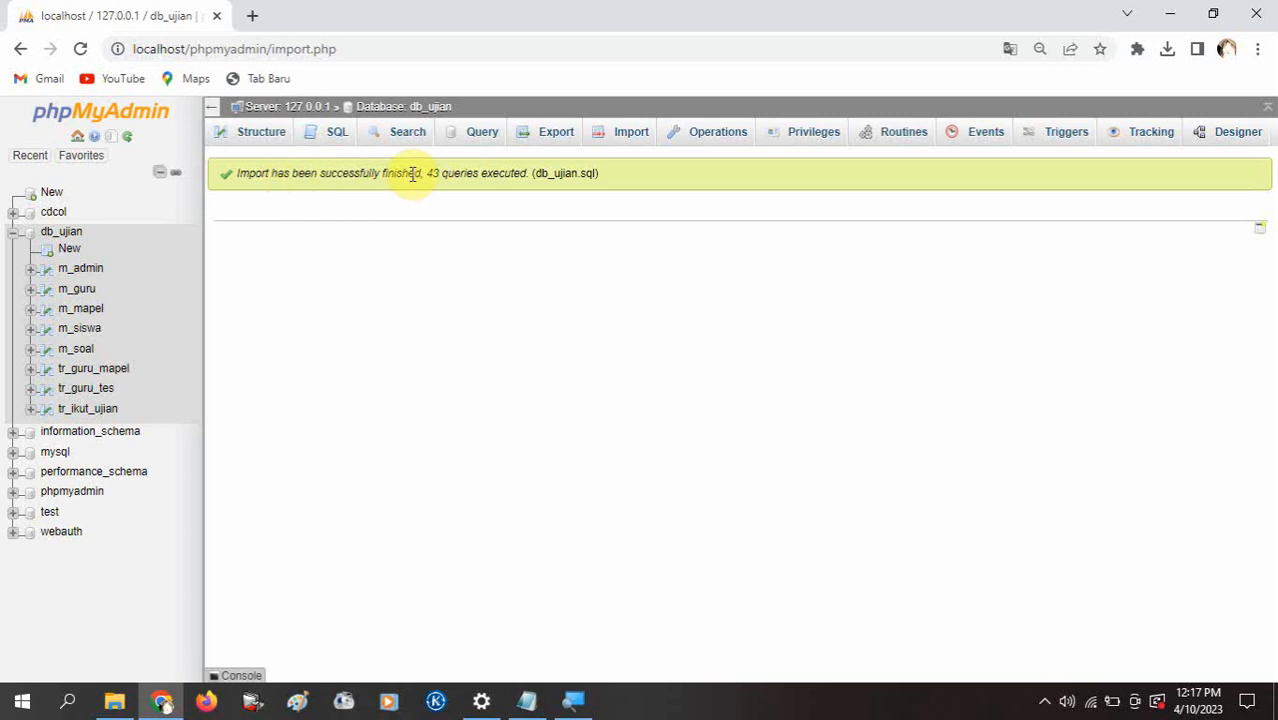
Examine the import result message and the table list of the db_ujian database.
click(256, 172)
drag(307, 173, 409, 175)
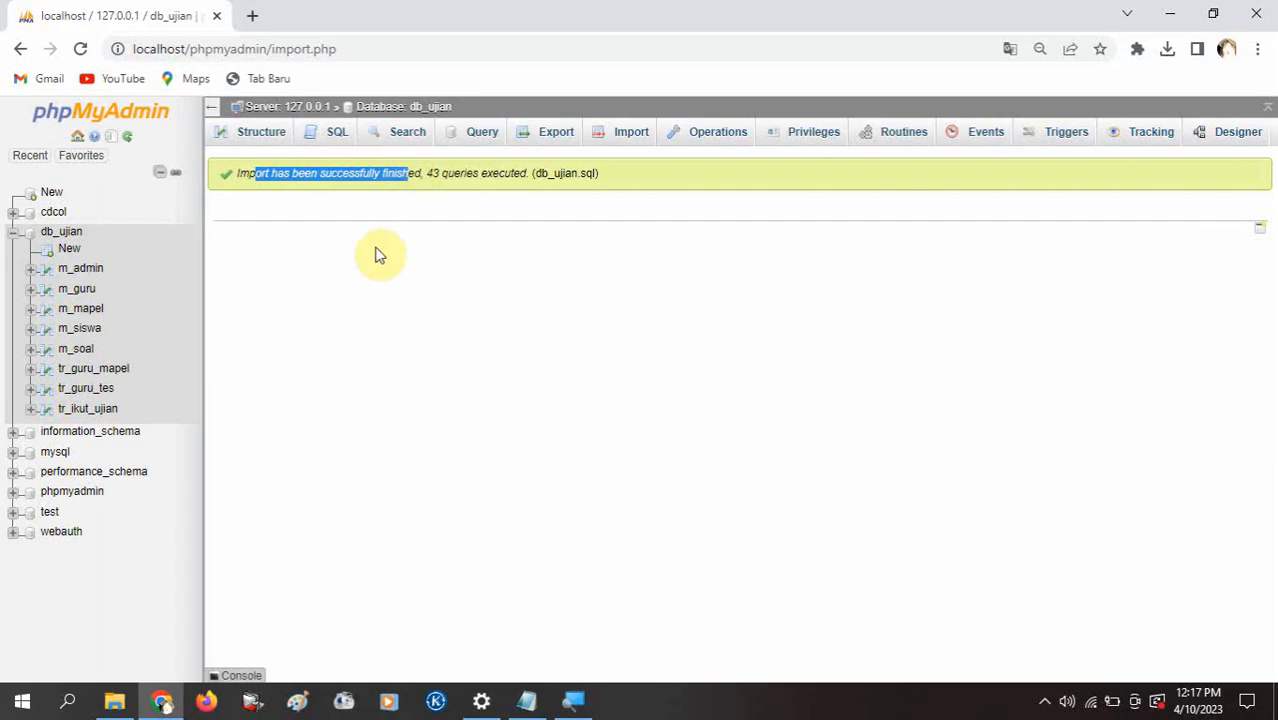
click(376, 252)
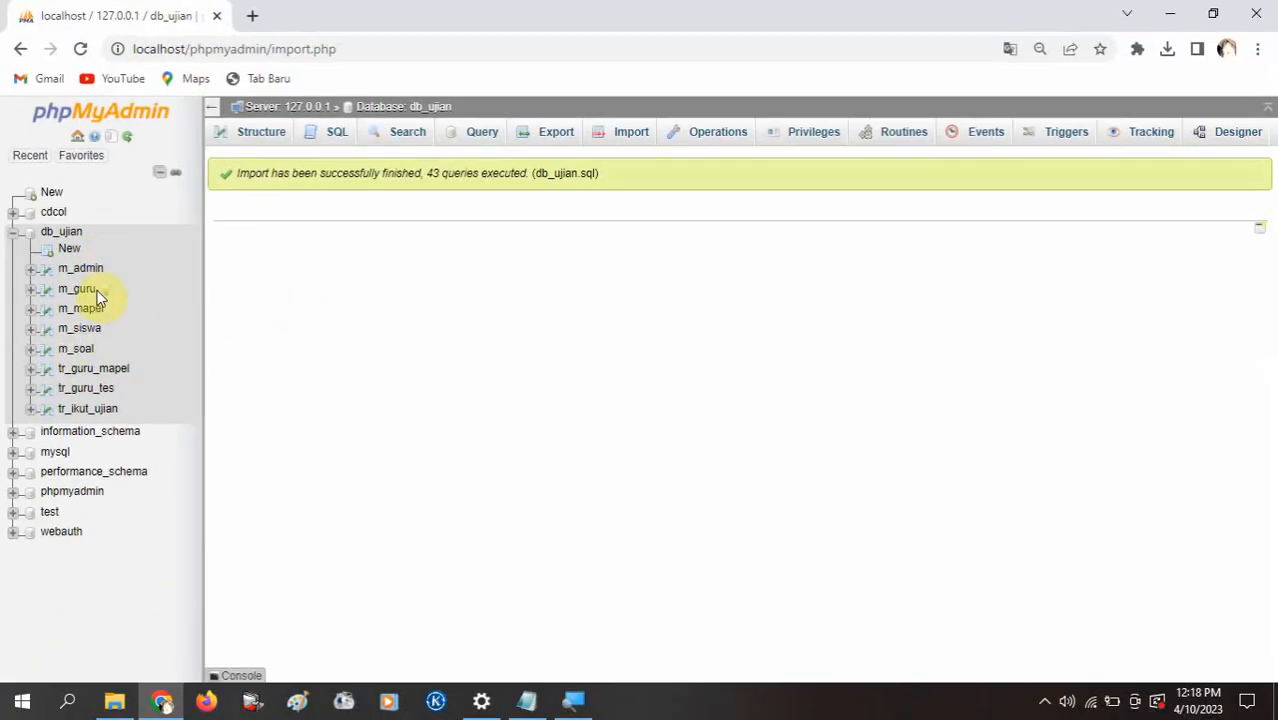
Load localhost/cbtujian/ in a new browser tab, checking the application's folder name in htdocs in File Explorer.
click(252, 15)
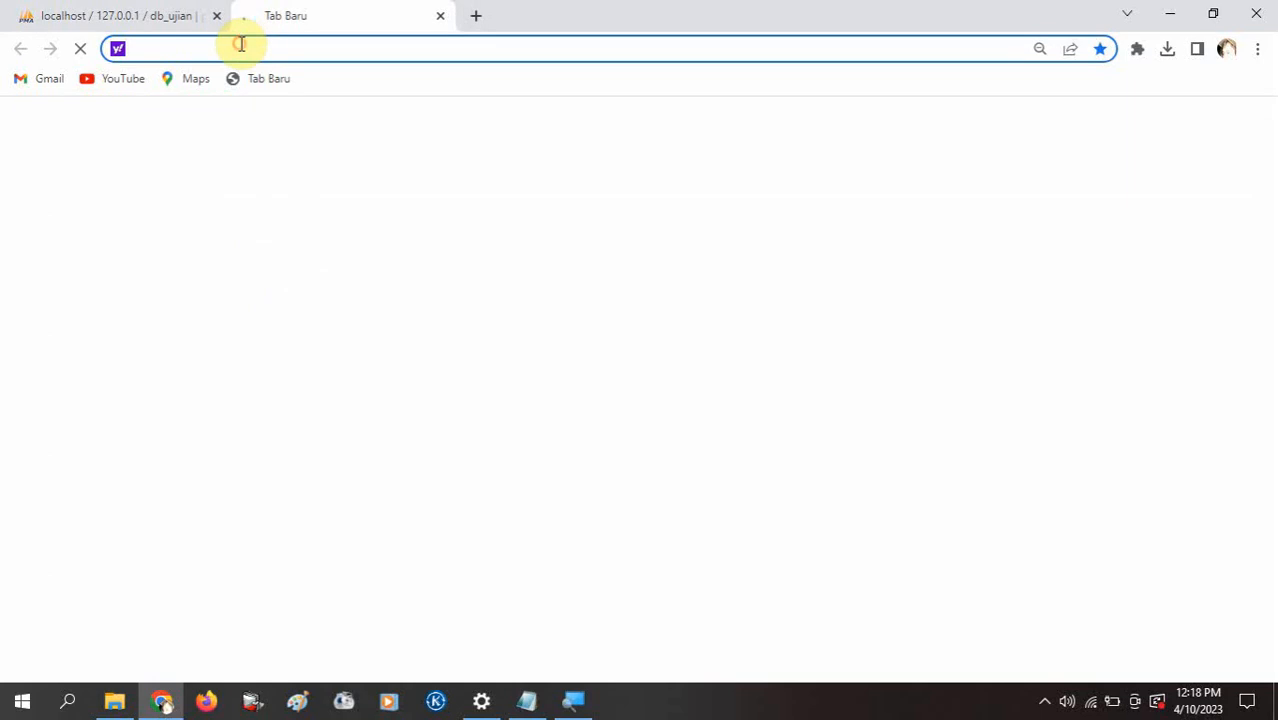
text(lo)
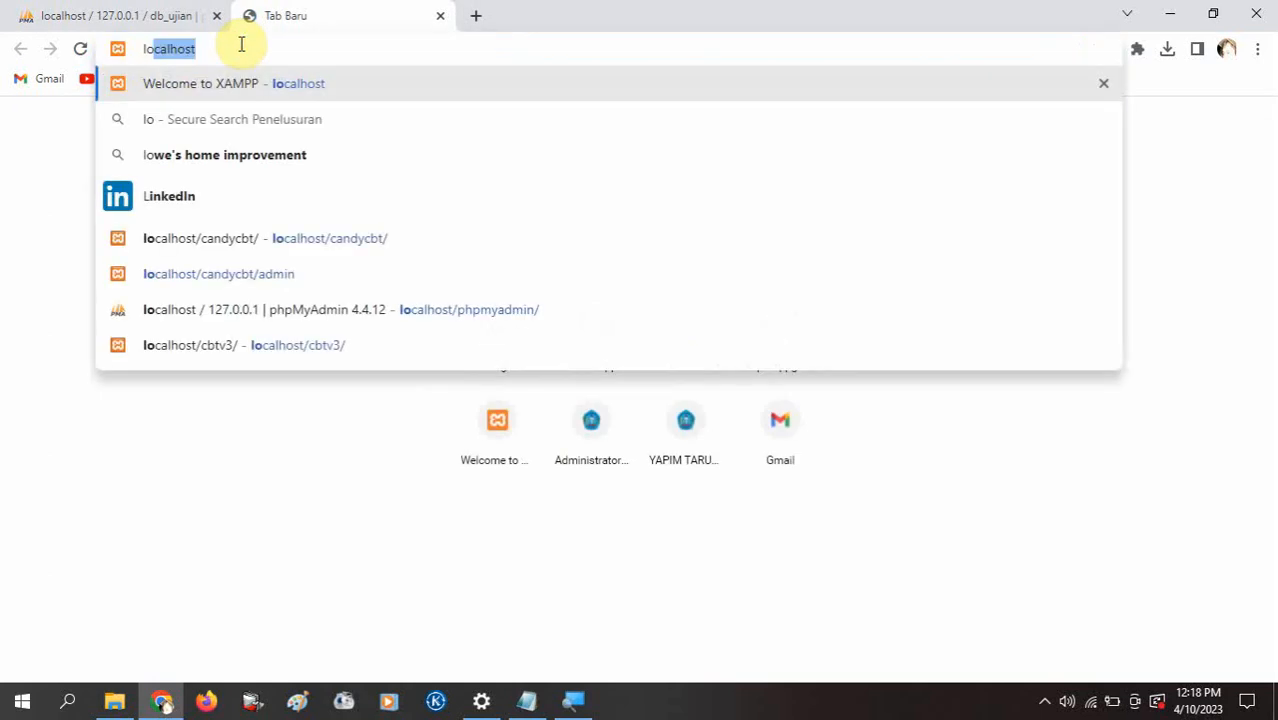
text(calhost/)
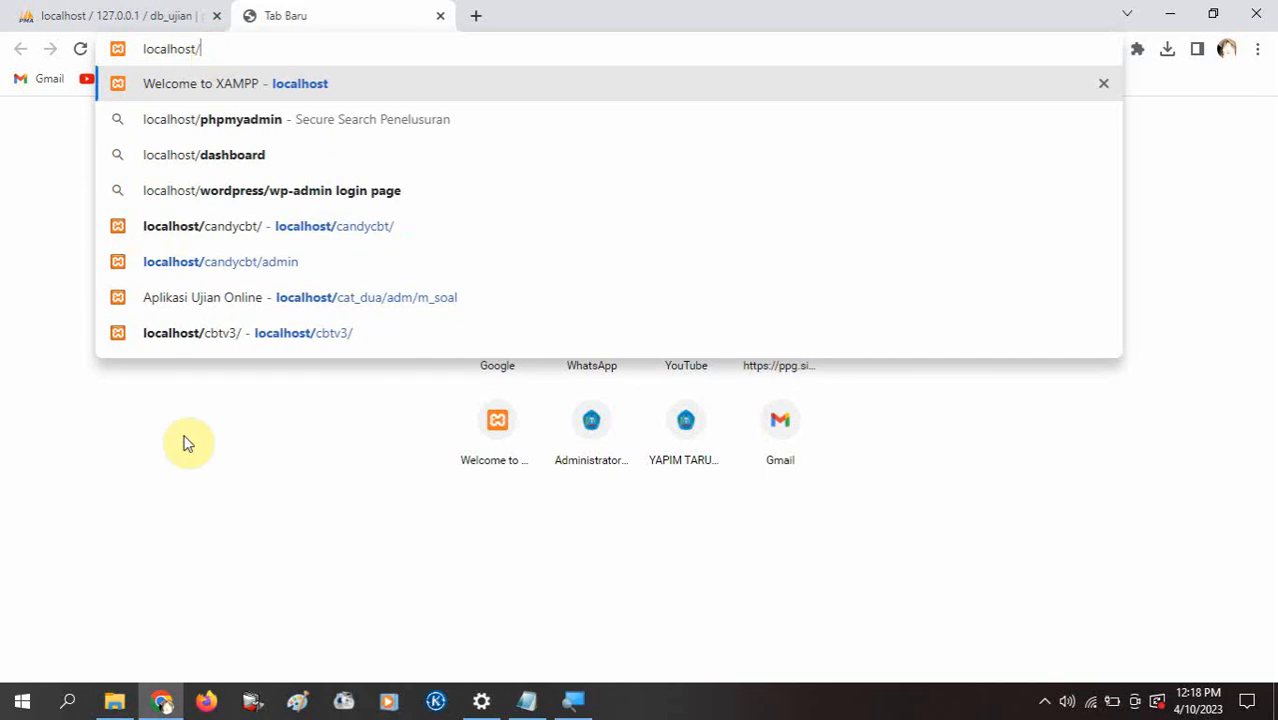
click(114, 700)
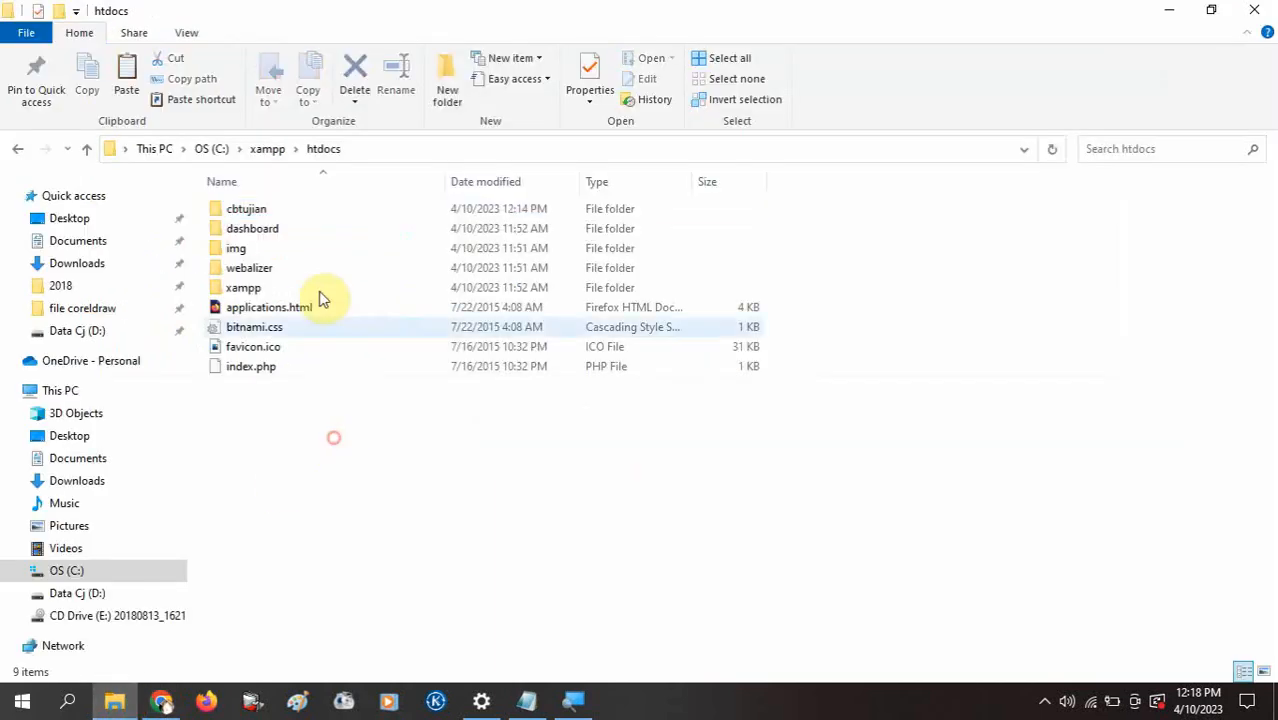
click(323, 150)
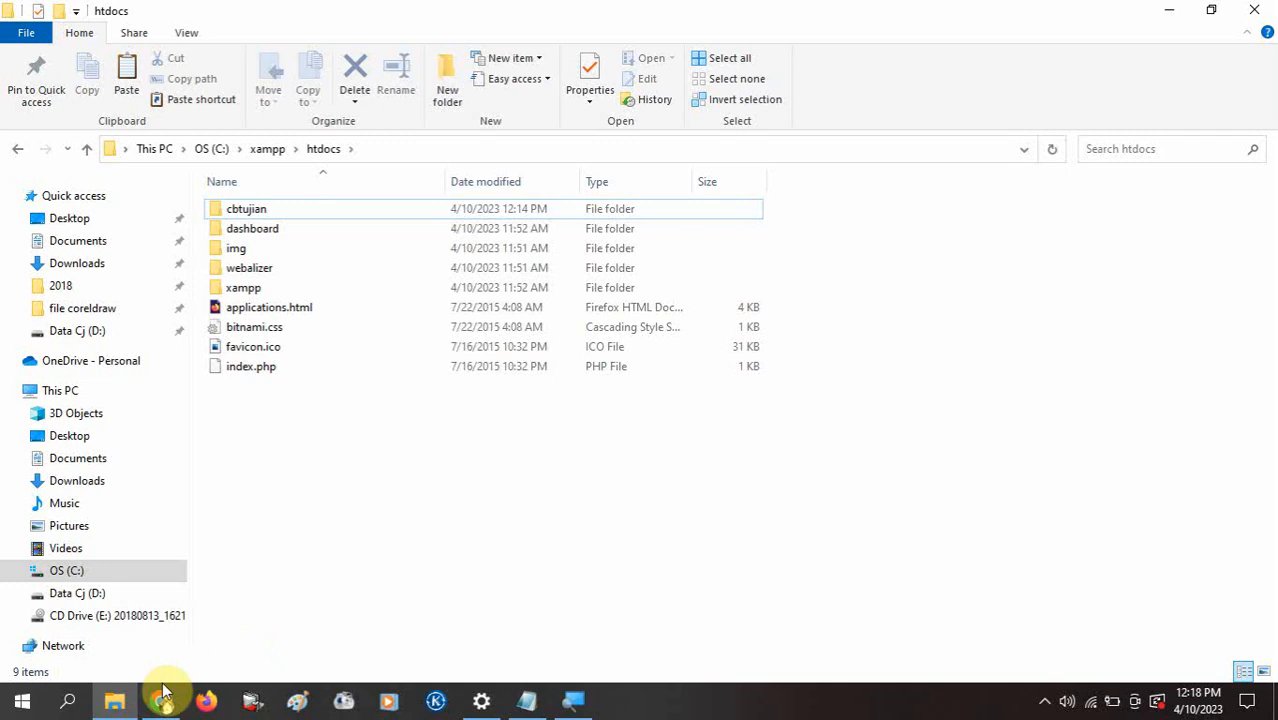
click(160, 699)
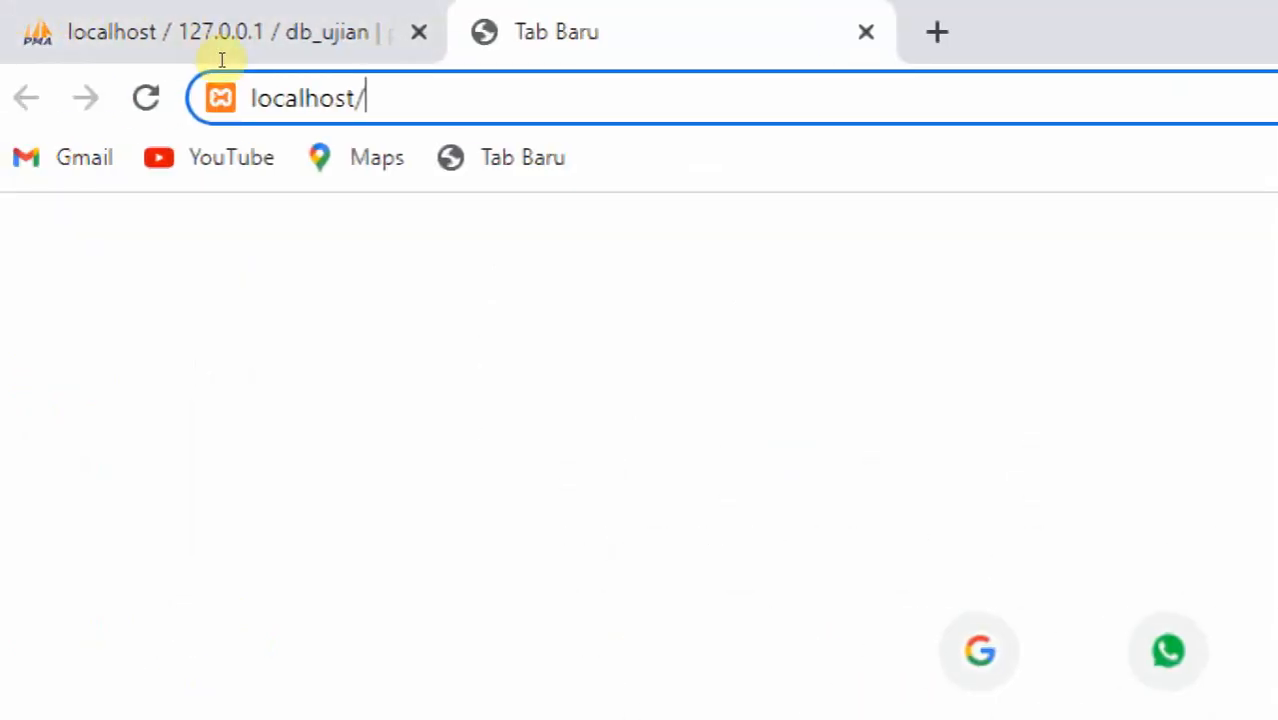
text(cbt)
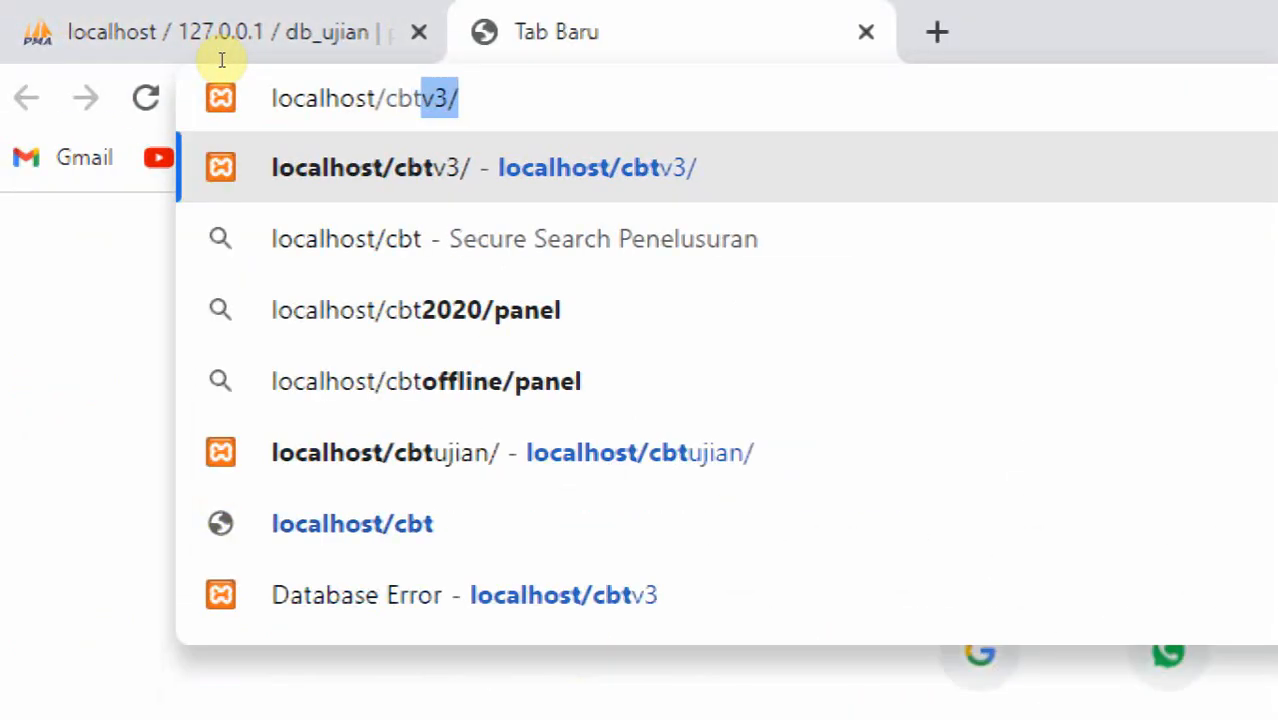
text(uji)
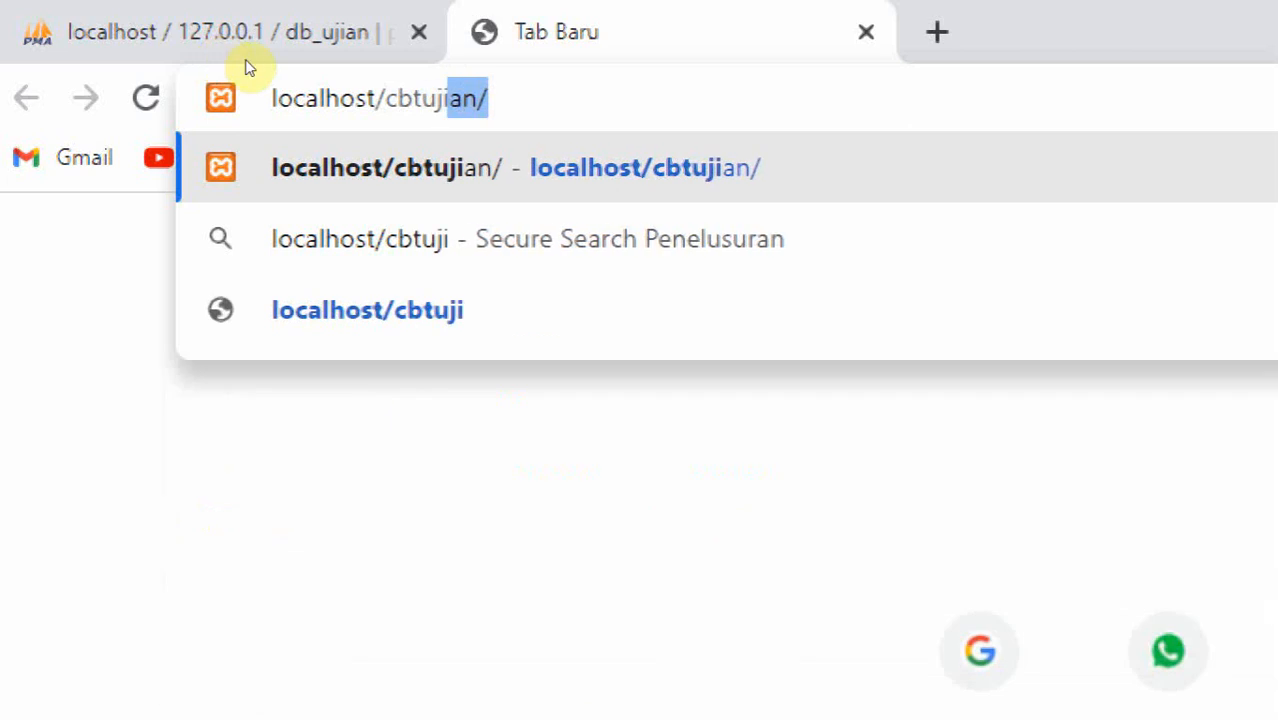
text(an/)
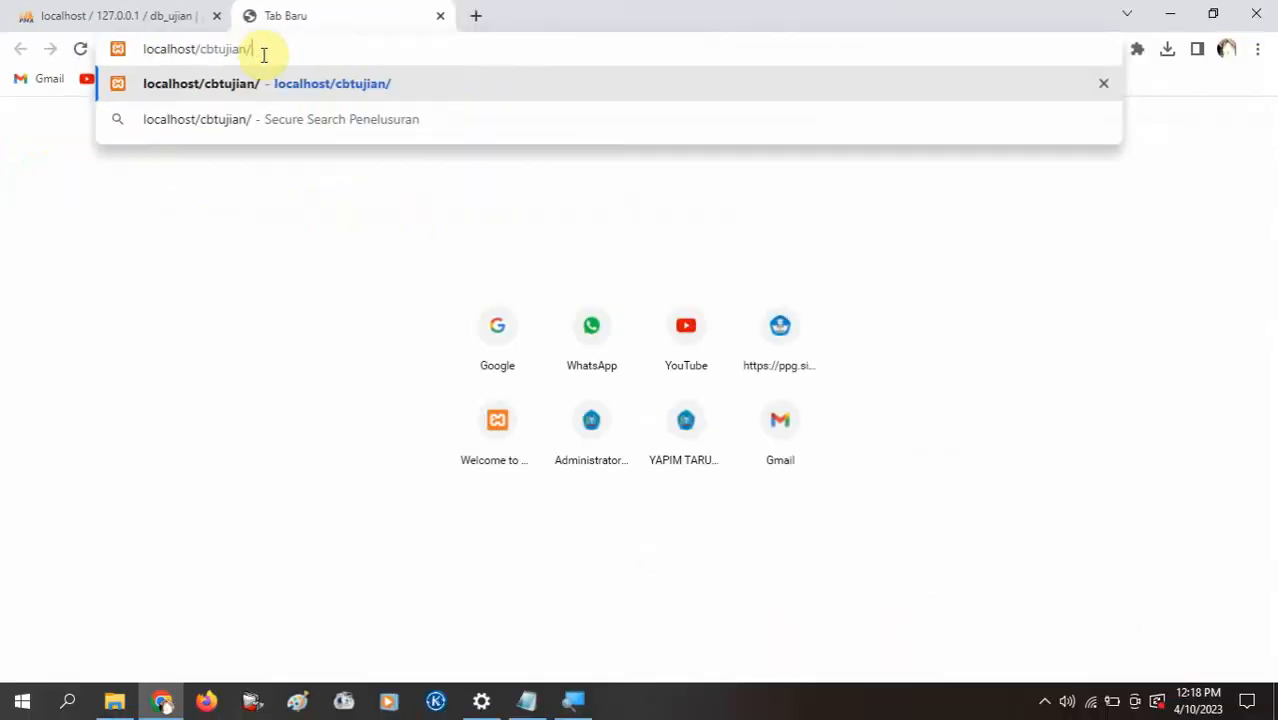
key(Return)
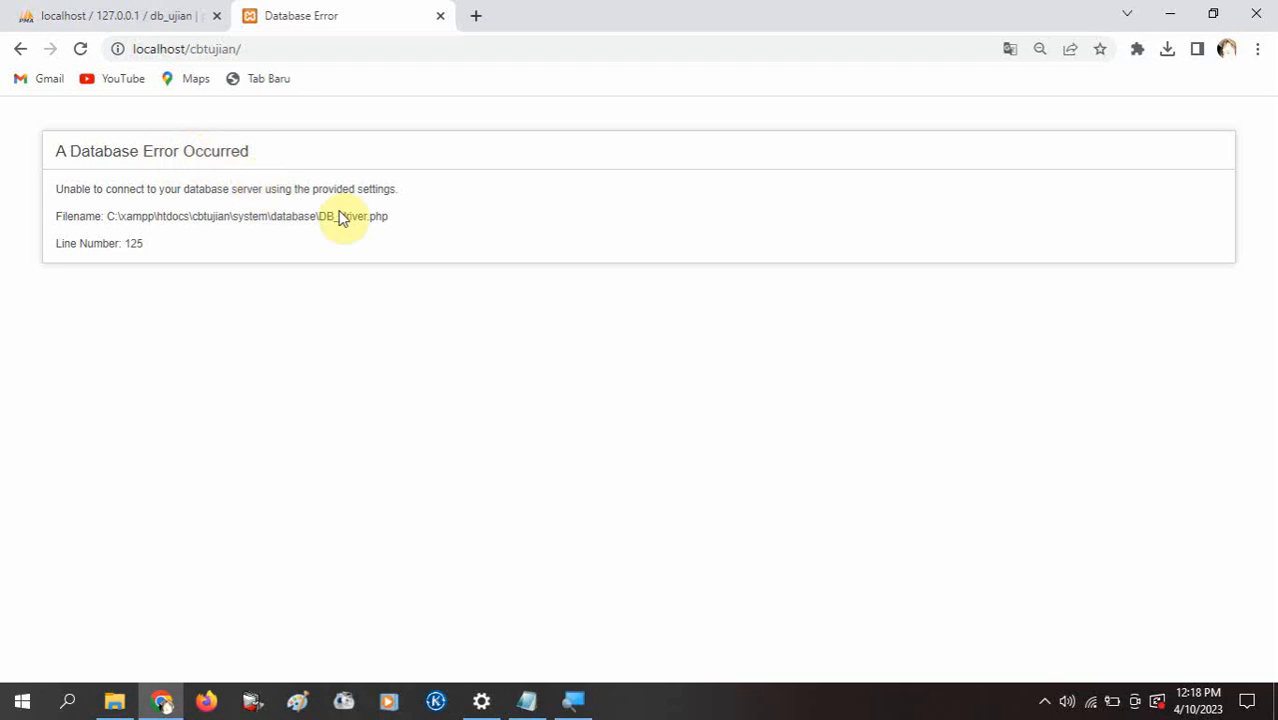
Highlight the message details on the loaded page, then the koneksi database.php item in the Notepad checklist.
drag(150, 243, 55, 191)
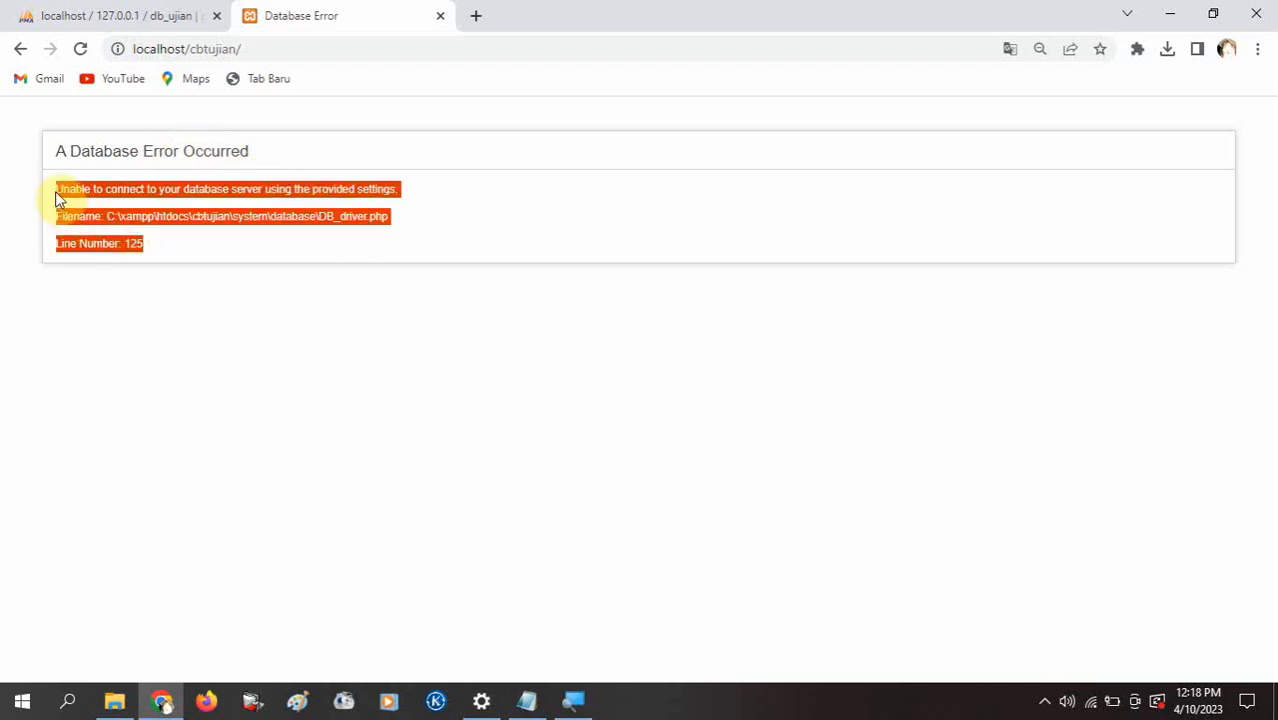
click(527, 702)
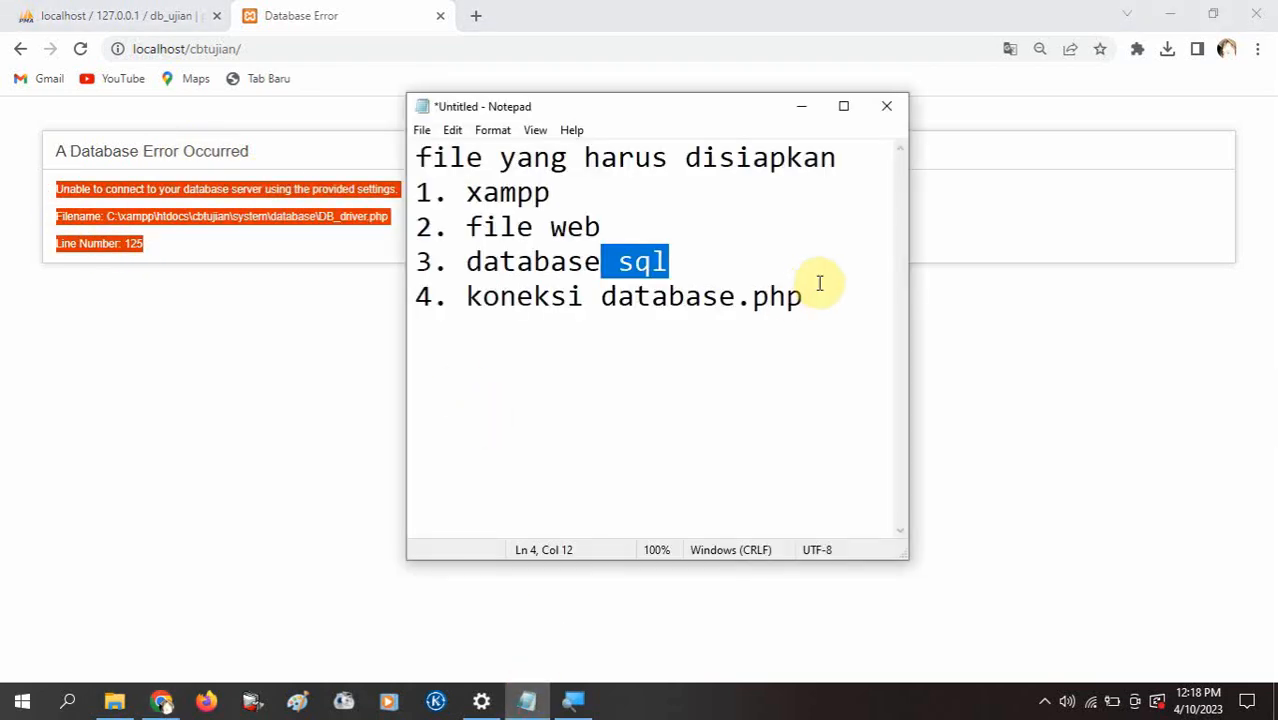
drag(820, 296, 424, 298)
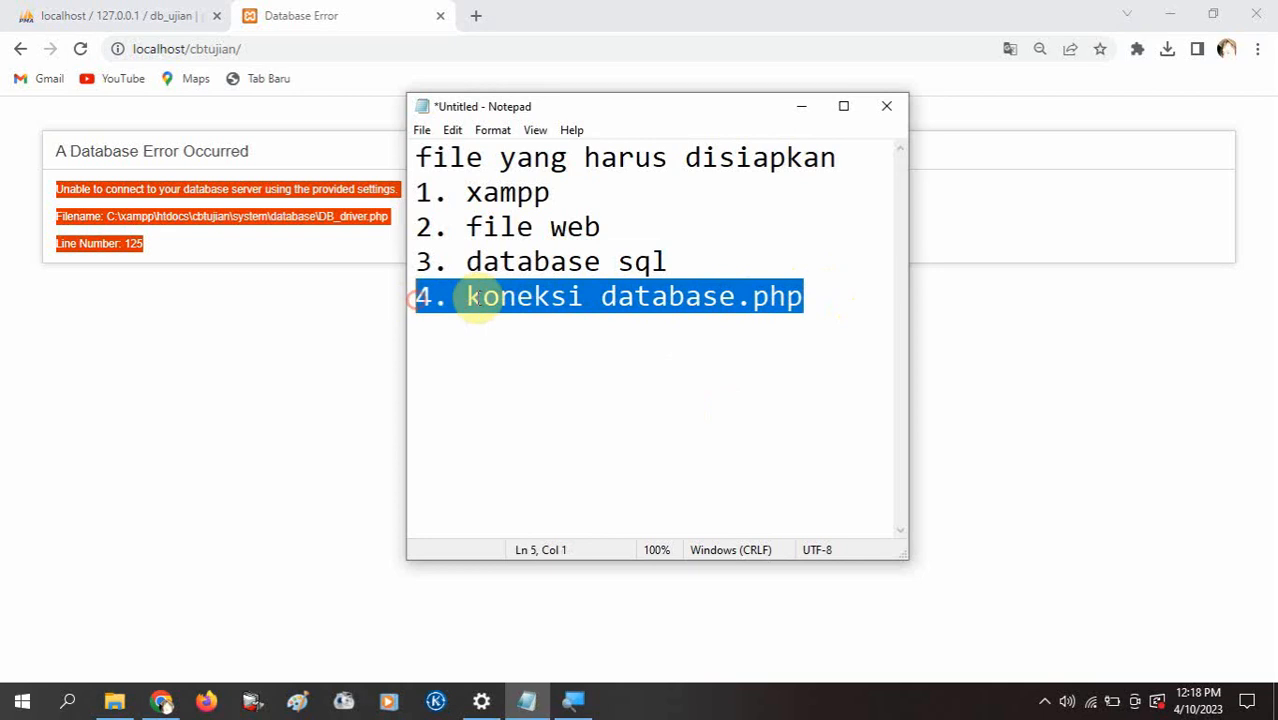
click(819, 303)
drag(819, 303, 412, 300)
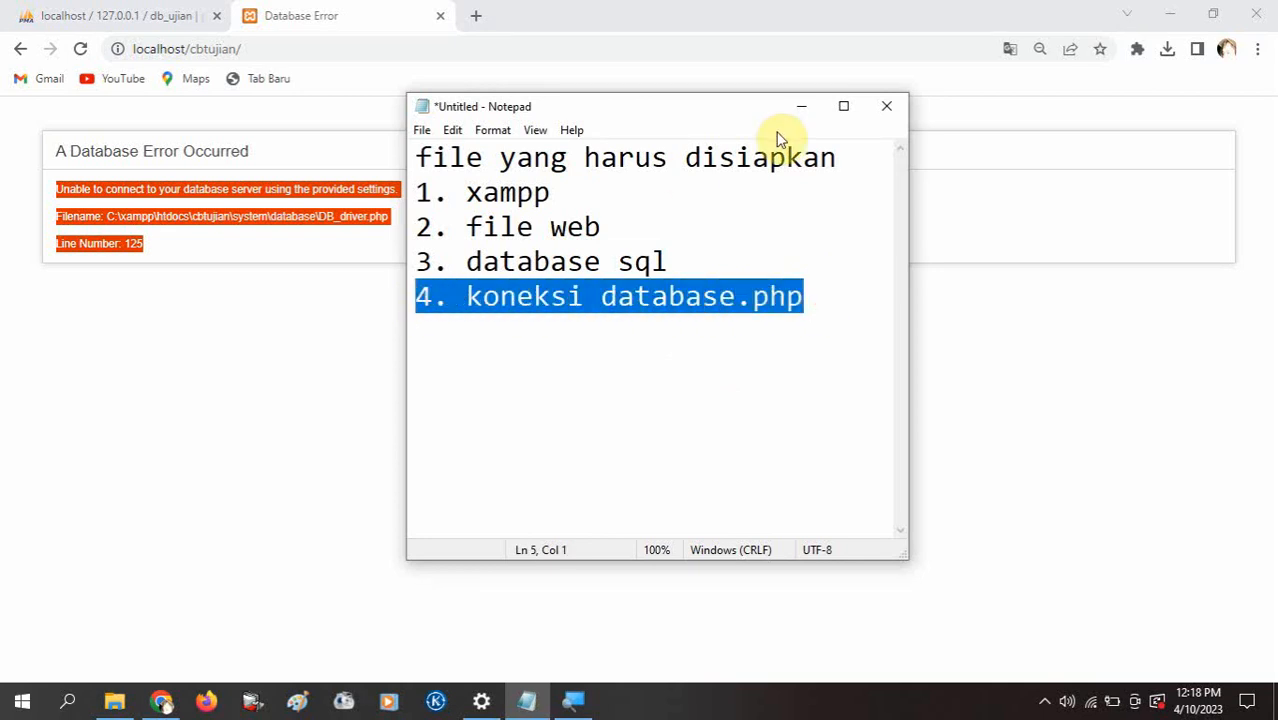
Highlight the file web and koneksi database.php items in the Notepad checklist, then minimize Notepad.
drag(613, 222, 421, 230)
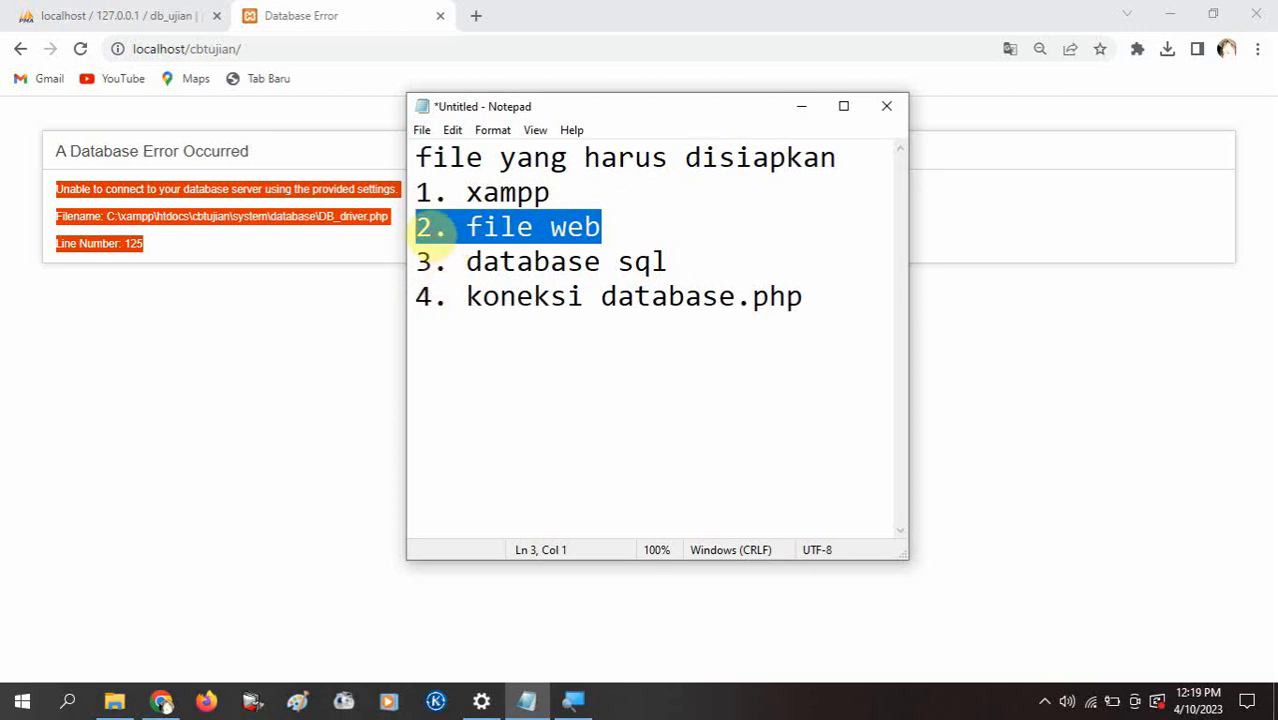
drag(423, 297, 783, 300)
drag(600, 225, 385, 224)
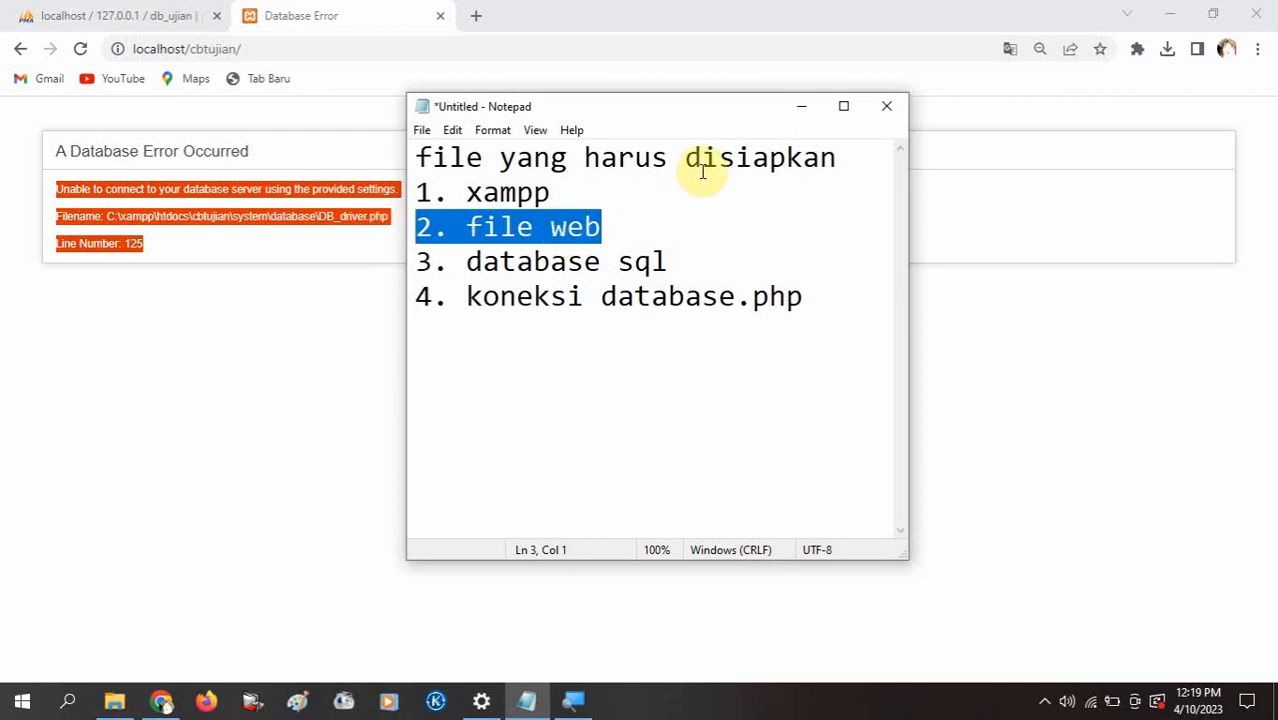
click(799, 112)
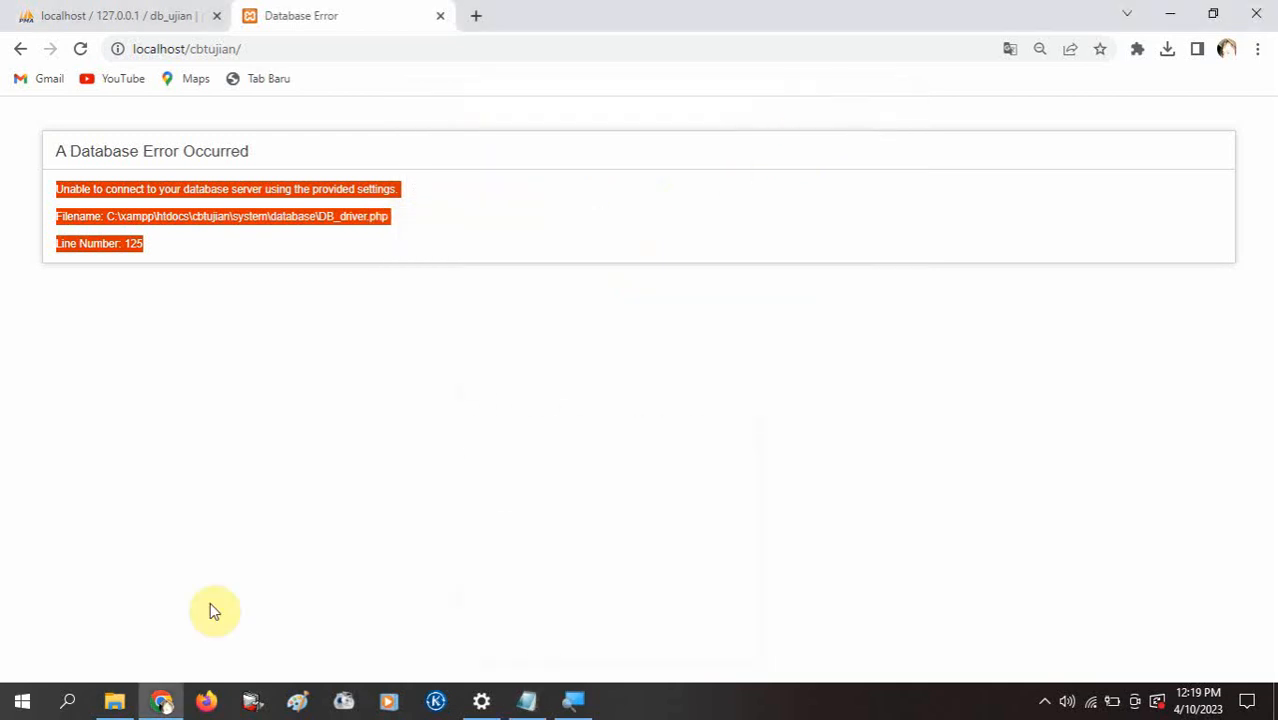
Switch to File Explorer and browse from This PC to the folder C:\xampp\htdocs\cbtujian\application\config.
click(114, 701)
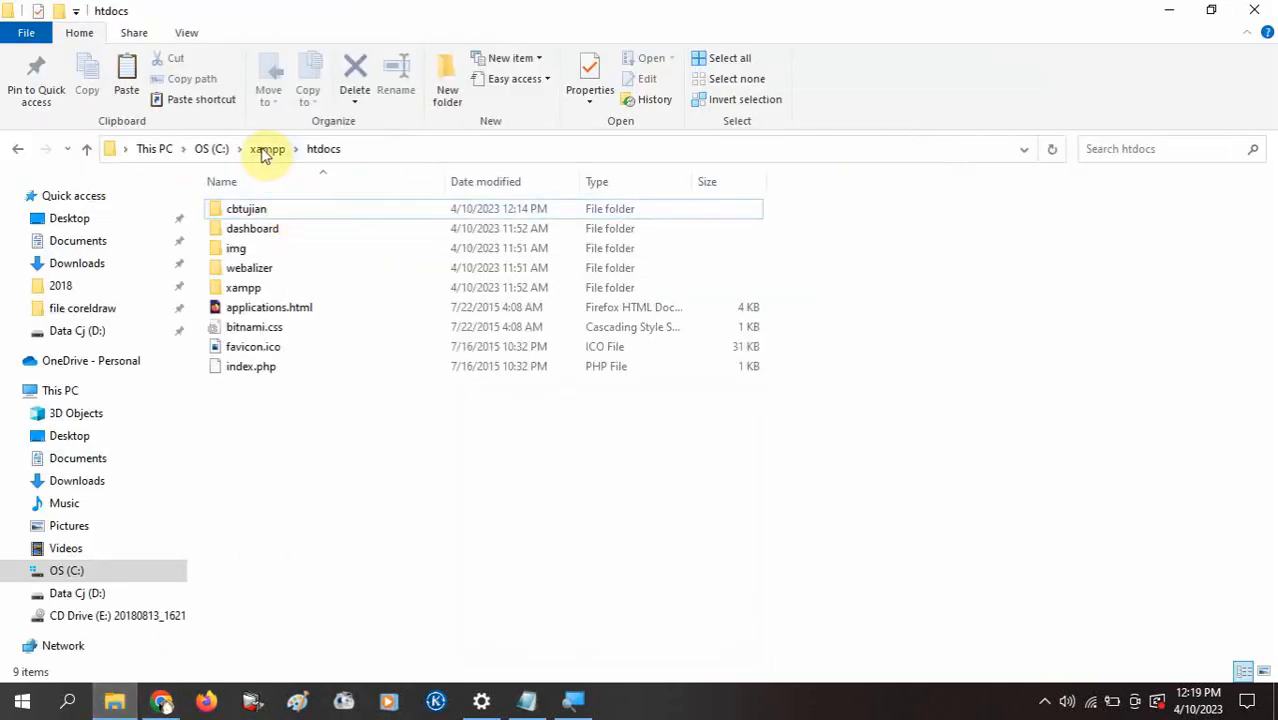
right_click(156, 157)
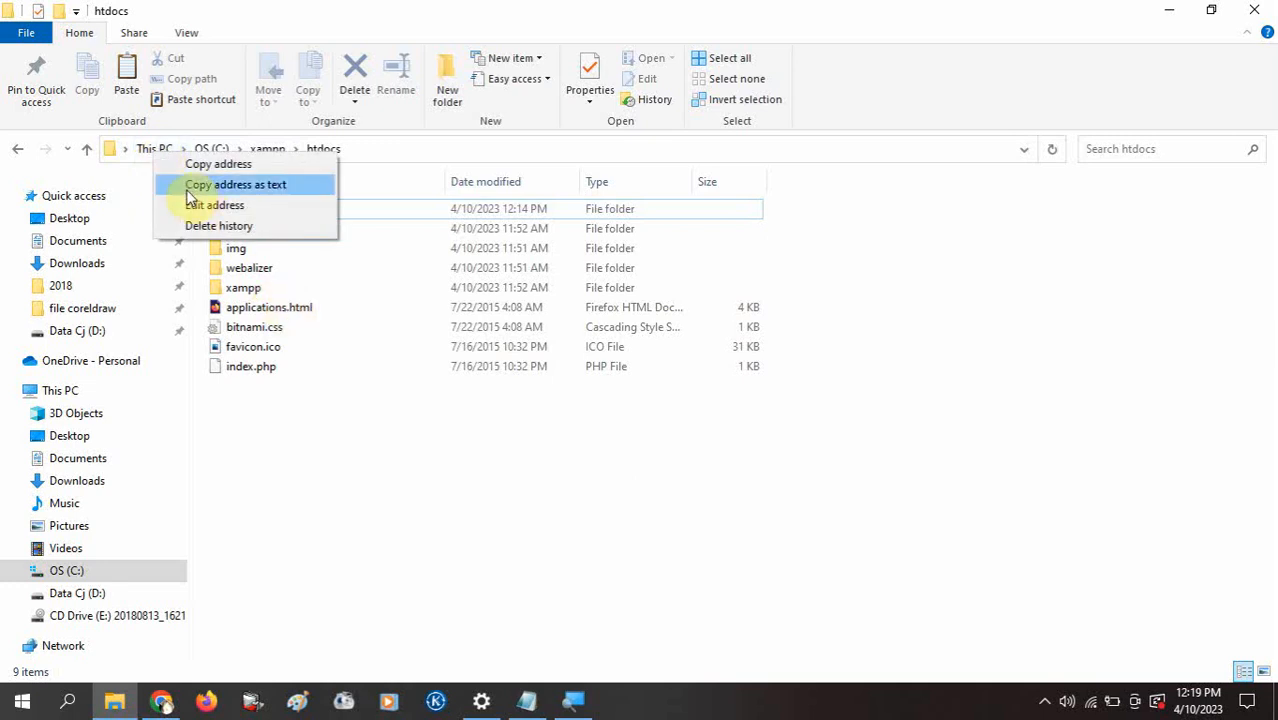
click(150, 148)
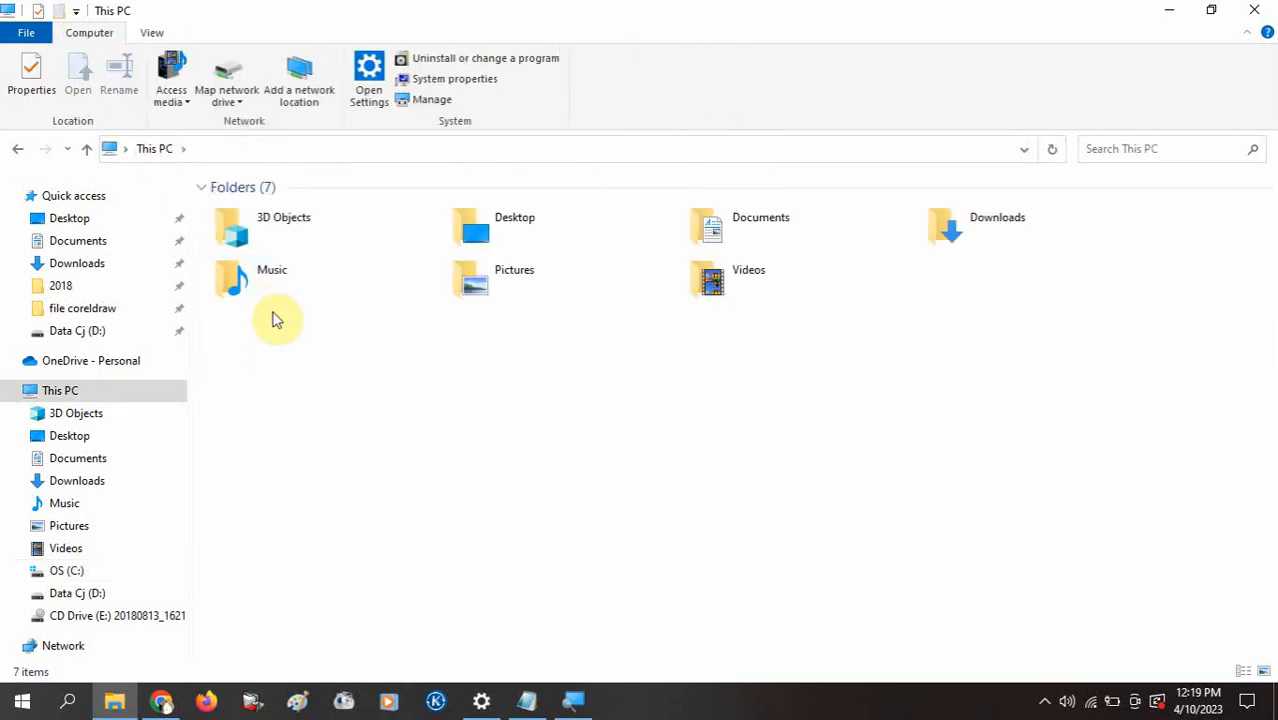
click(262, 362)
double_click(278, 362)
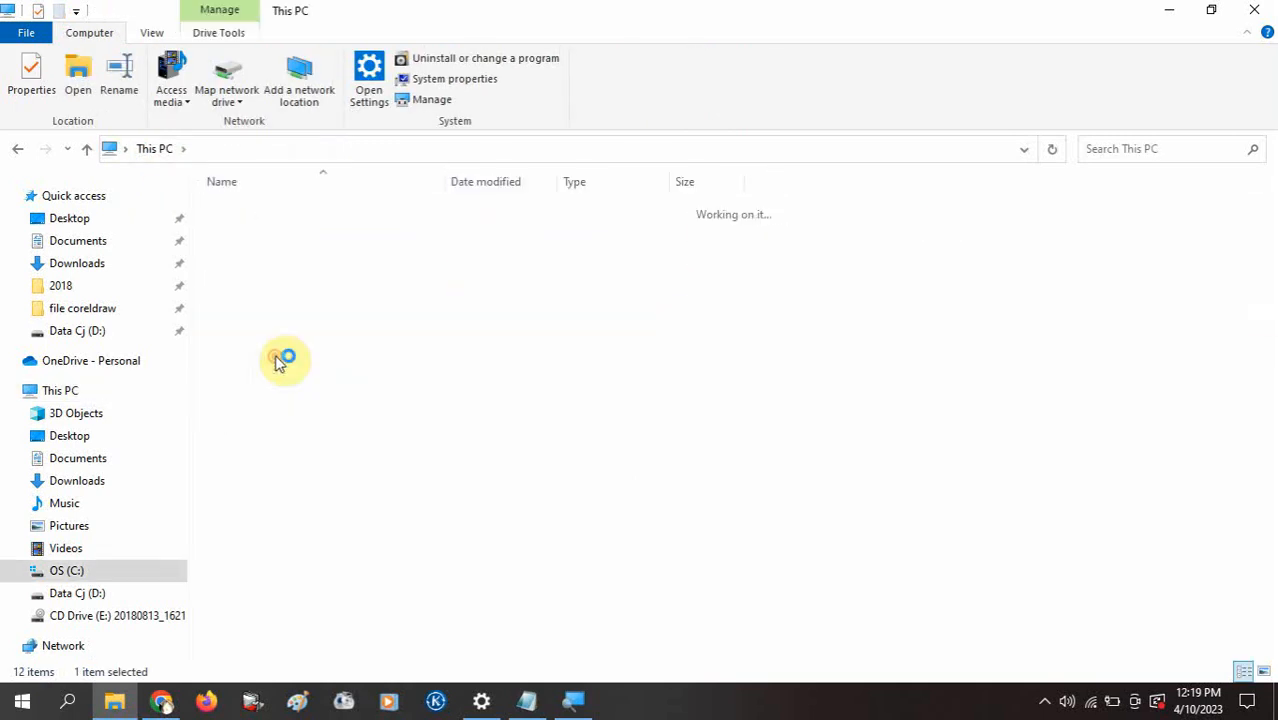
click(266, 623)
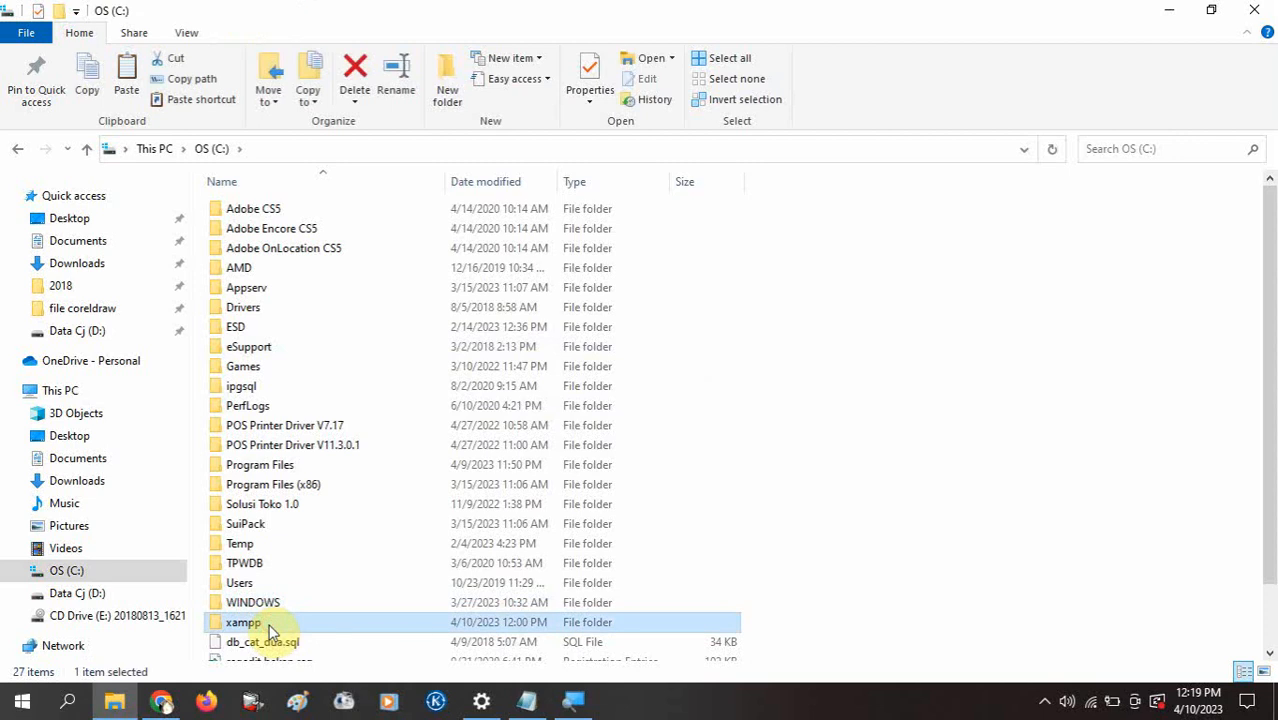
double_click(266, 623)
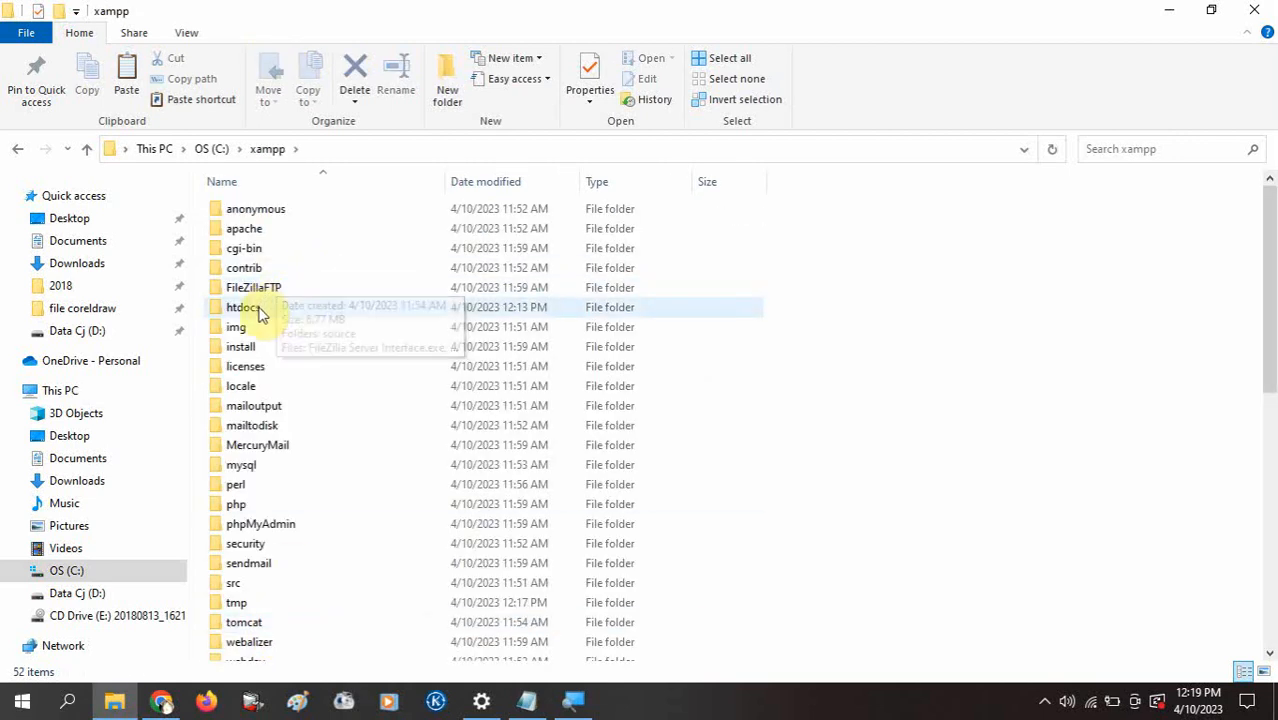
click(260, 313)
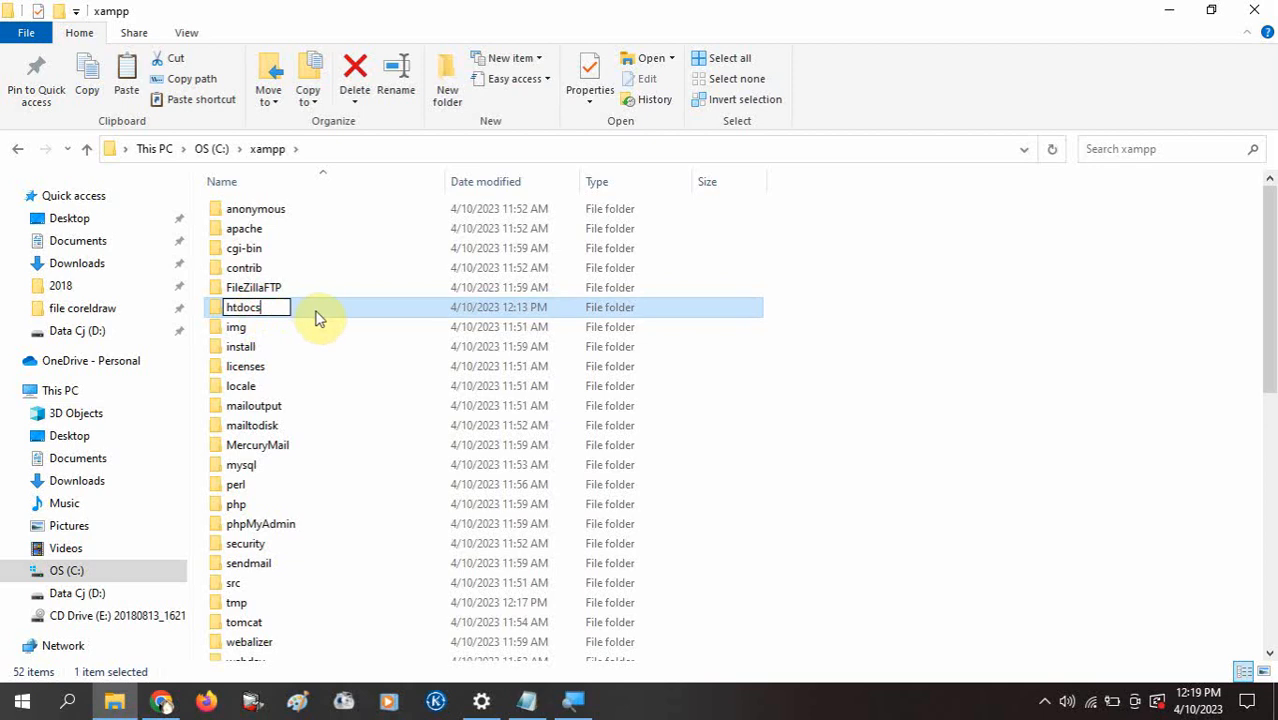
double_click(315, 314)
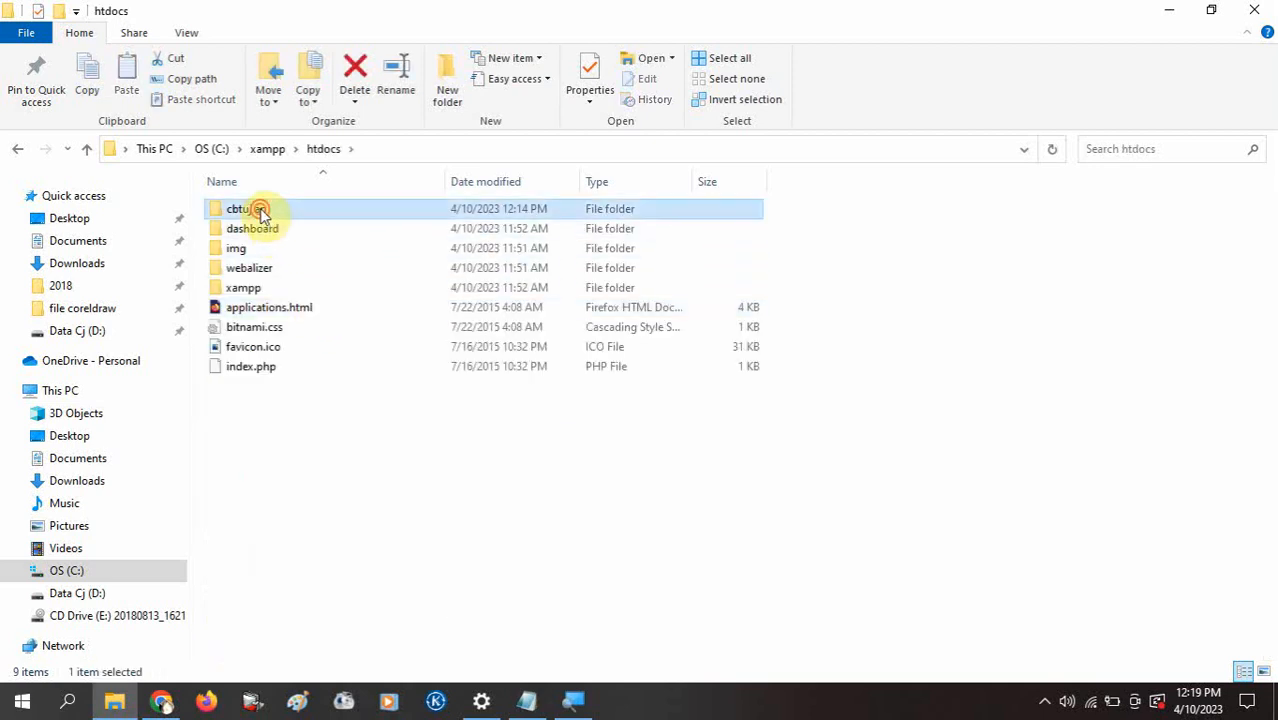
double_click(257, 209)
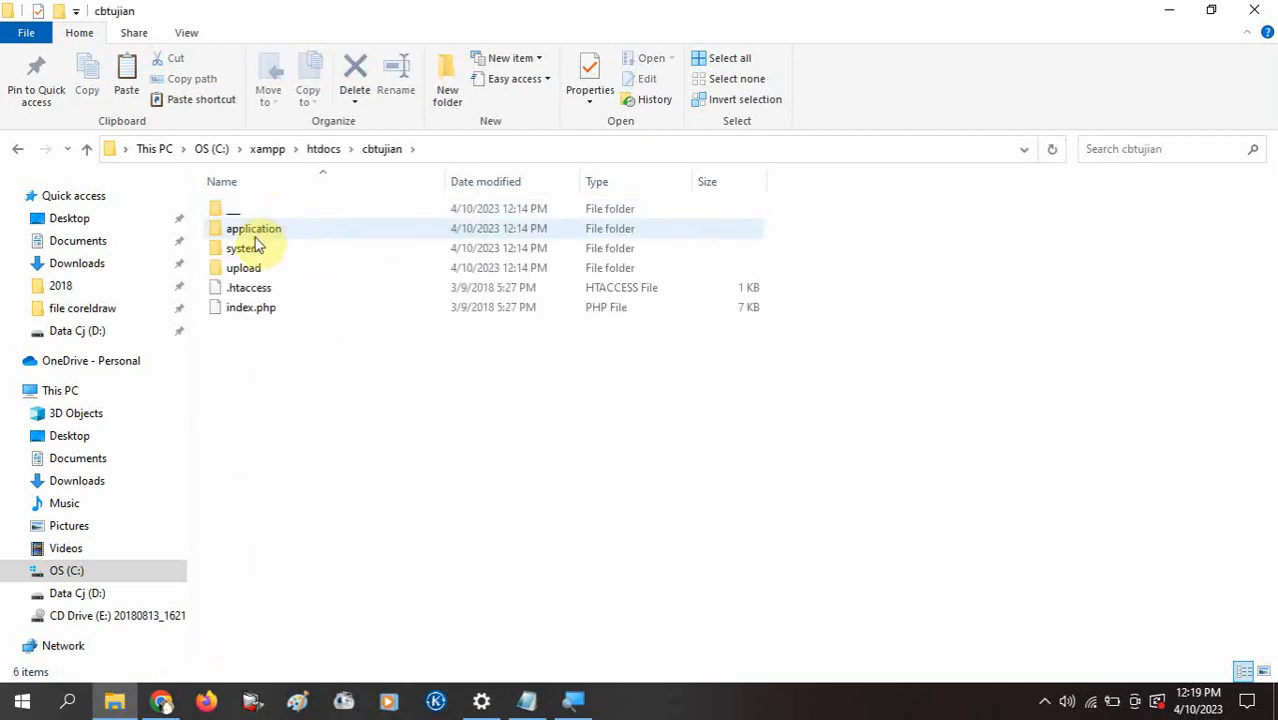
double_click(256, 236)
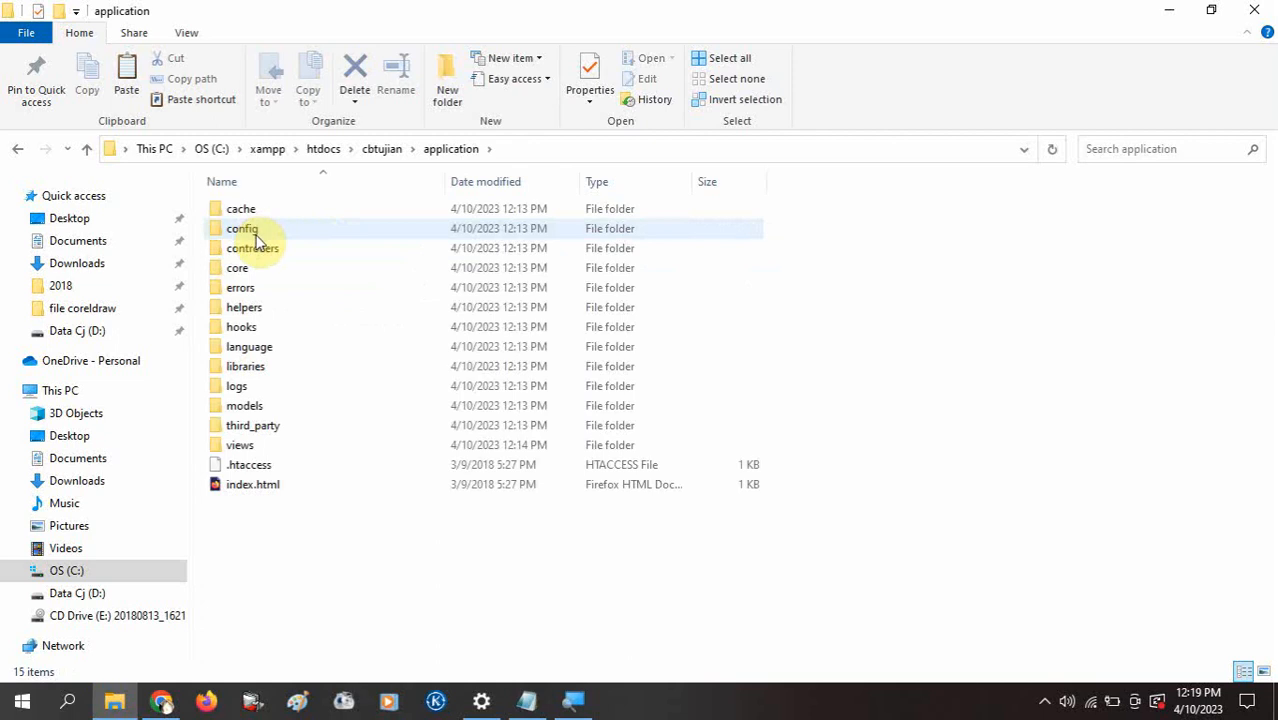
double_click(256, 232)
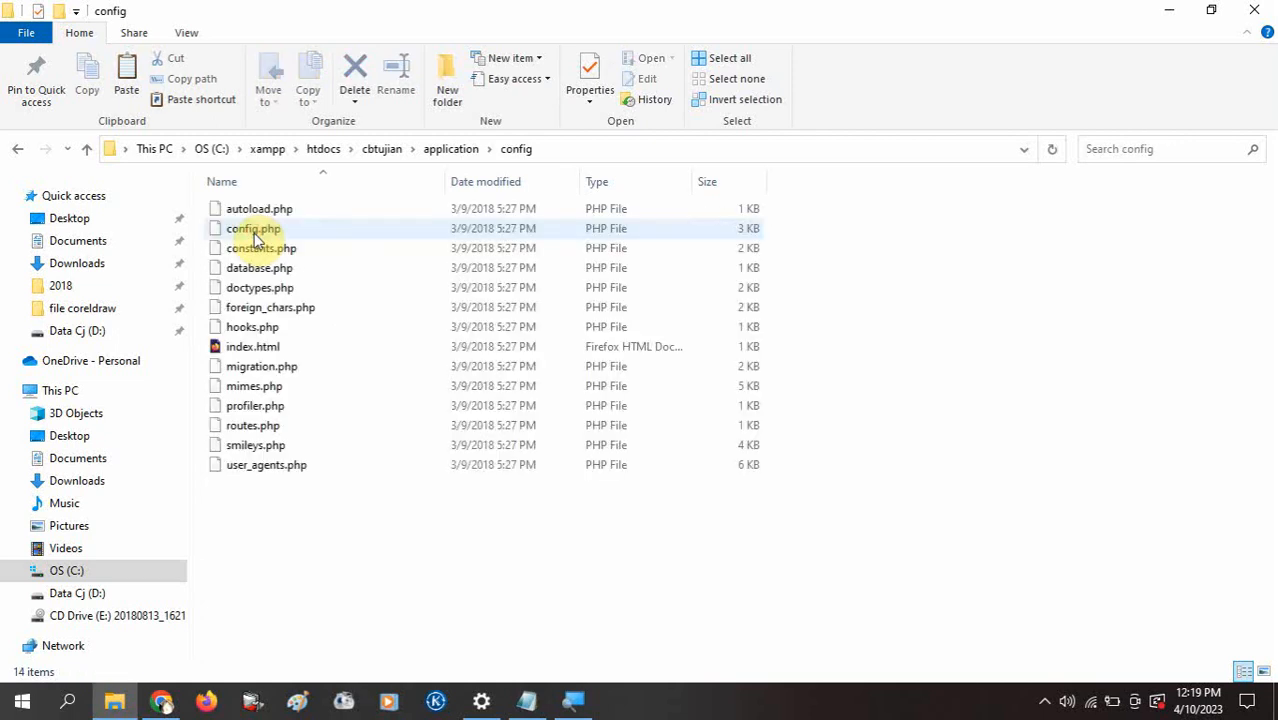
Open the database.php file from the config folder for editing in Notepad++.
click(280, 268)
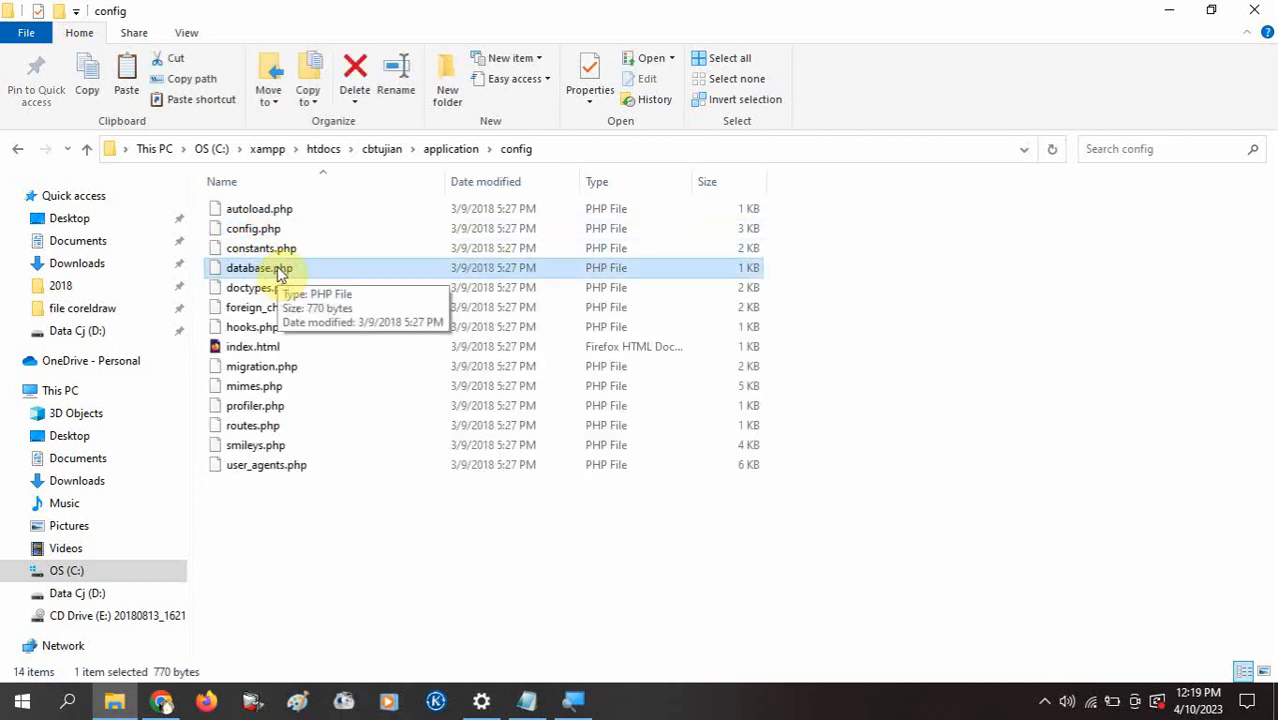
double_click(277, 267)
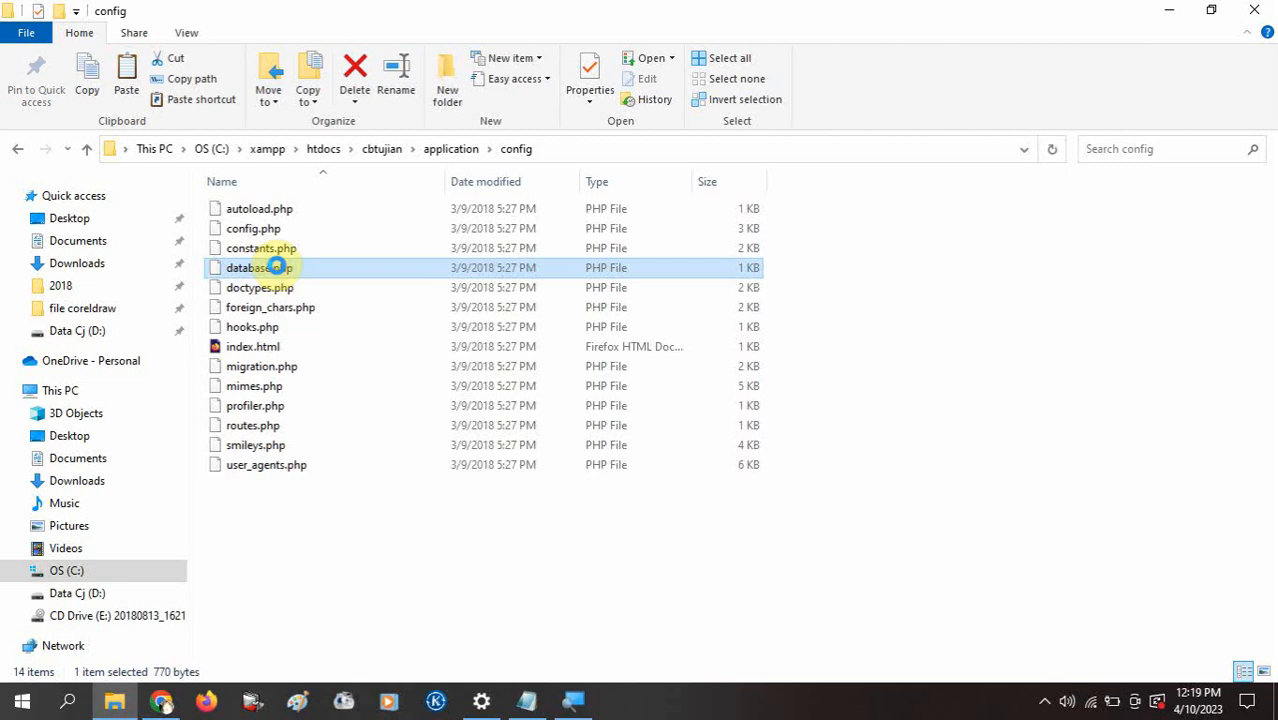
right_click(279, 269)
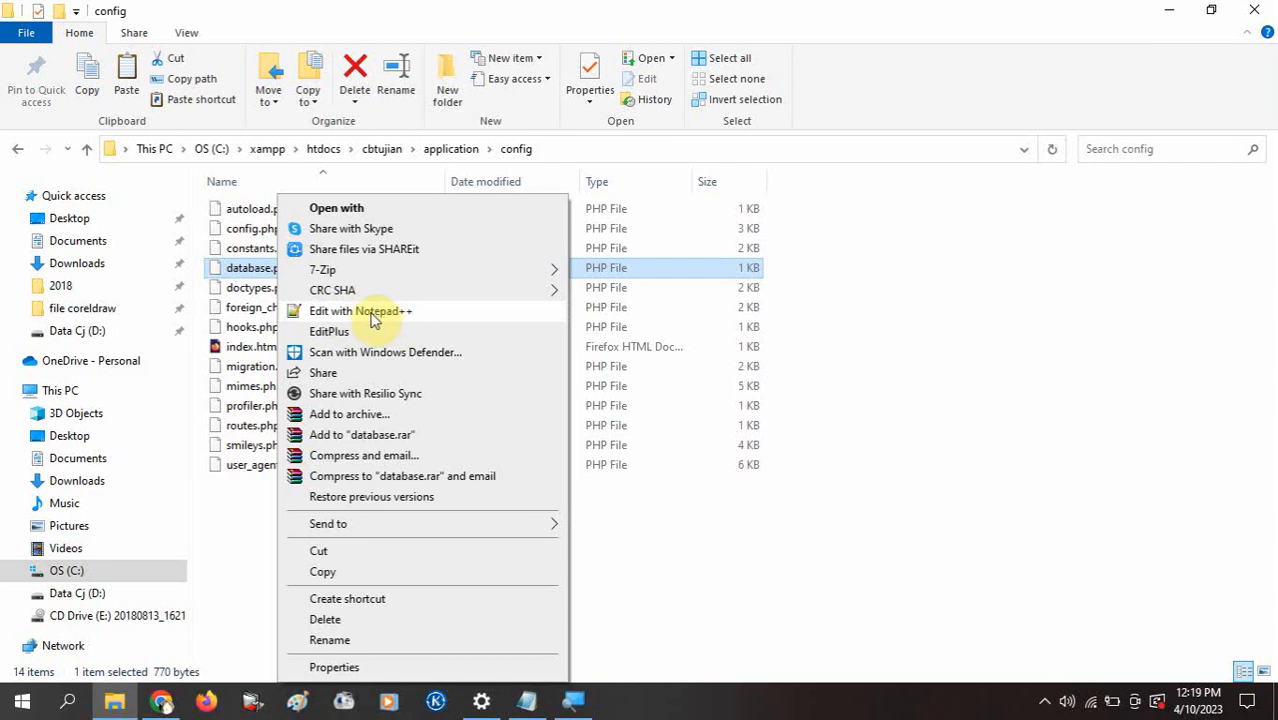
click(268, 272)
right_click(272, 276)
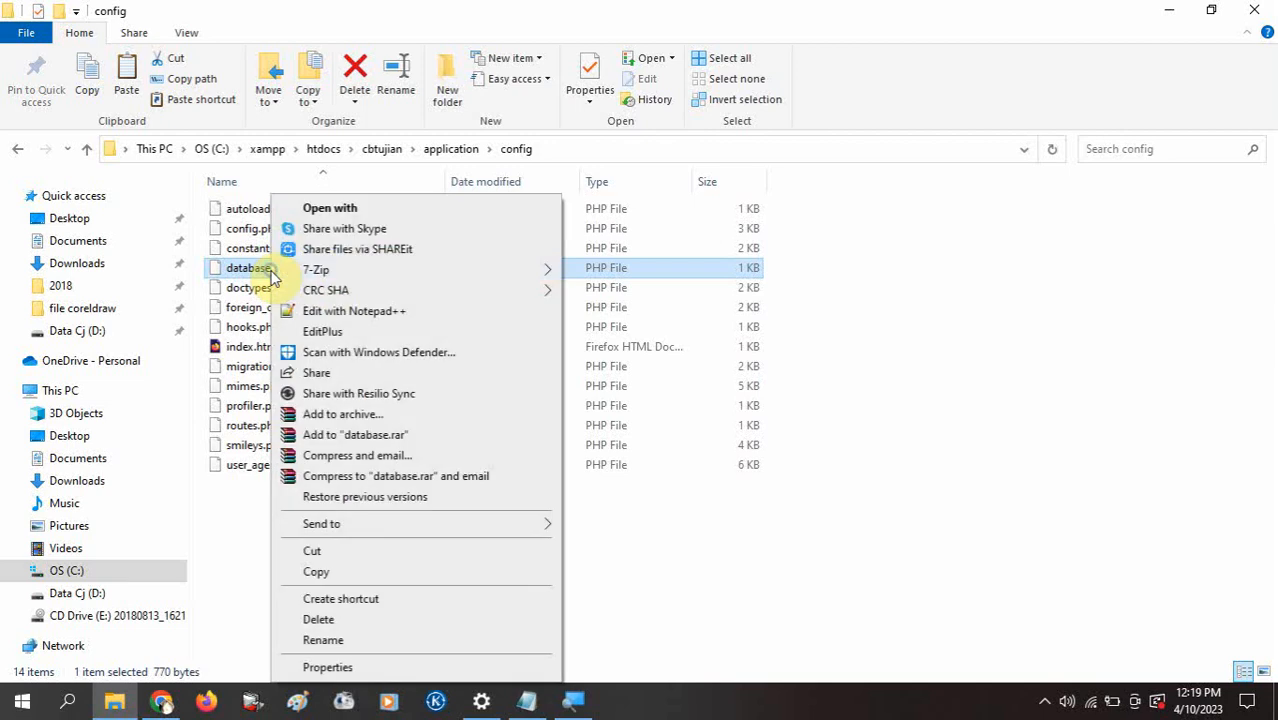
click(338, 314)
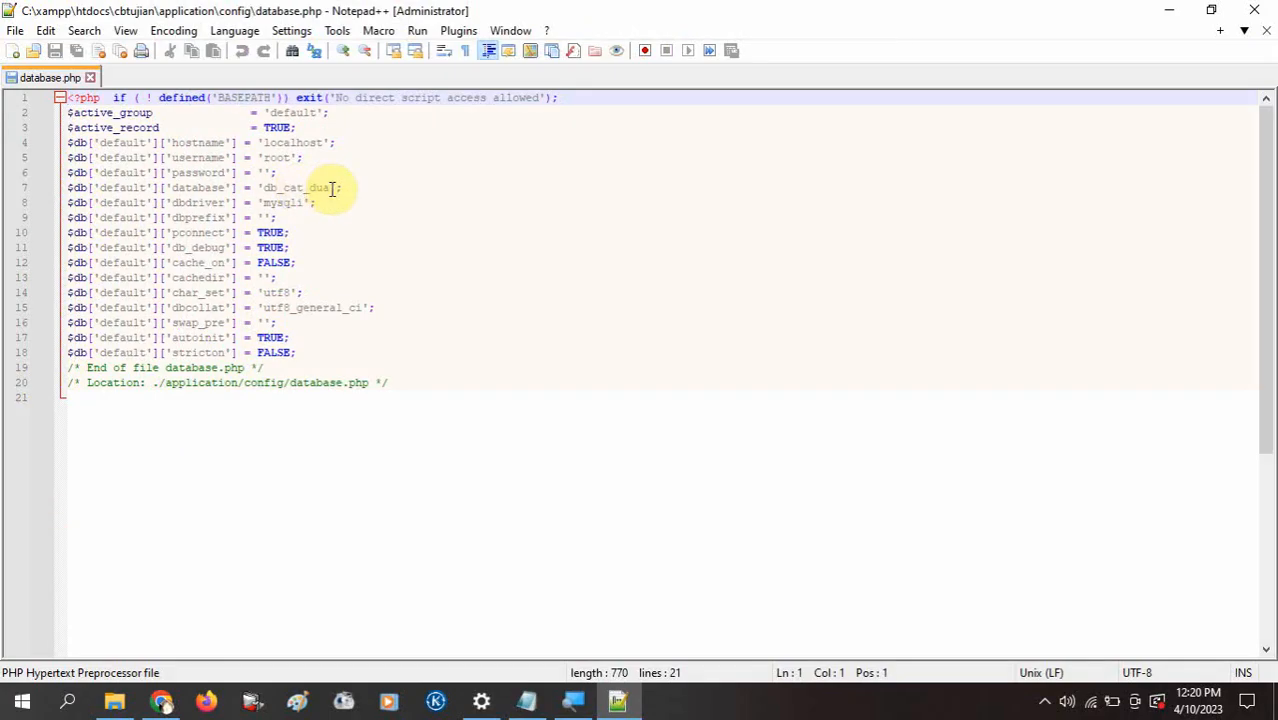
Review the username, password and database settings in database.php and check the imported database's name in phpMyAdmin.
drag(332, 189, 275, 190)
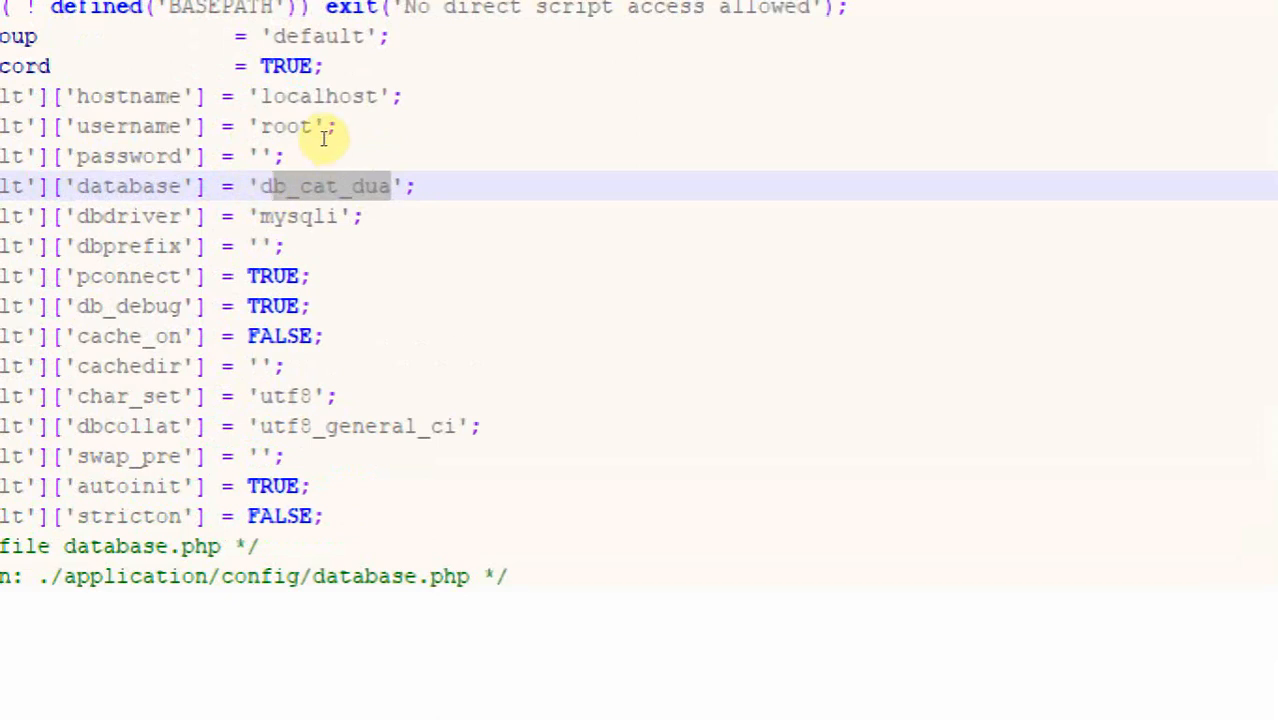
drag(324, 138, 274, 157)
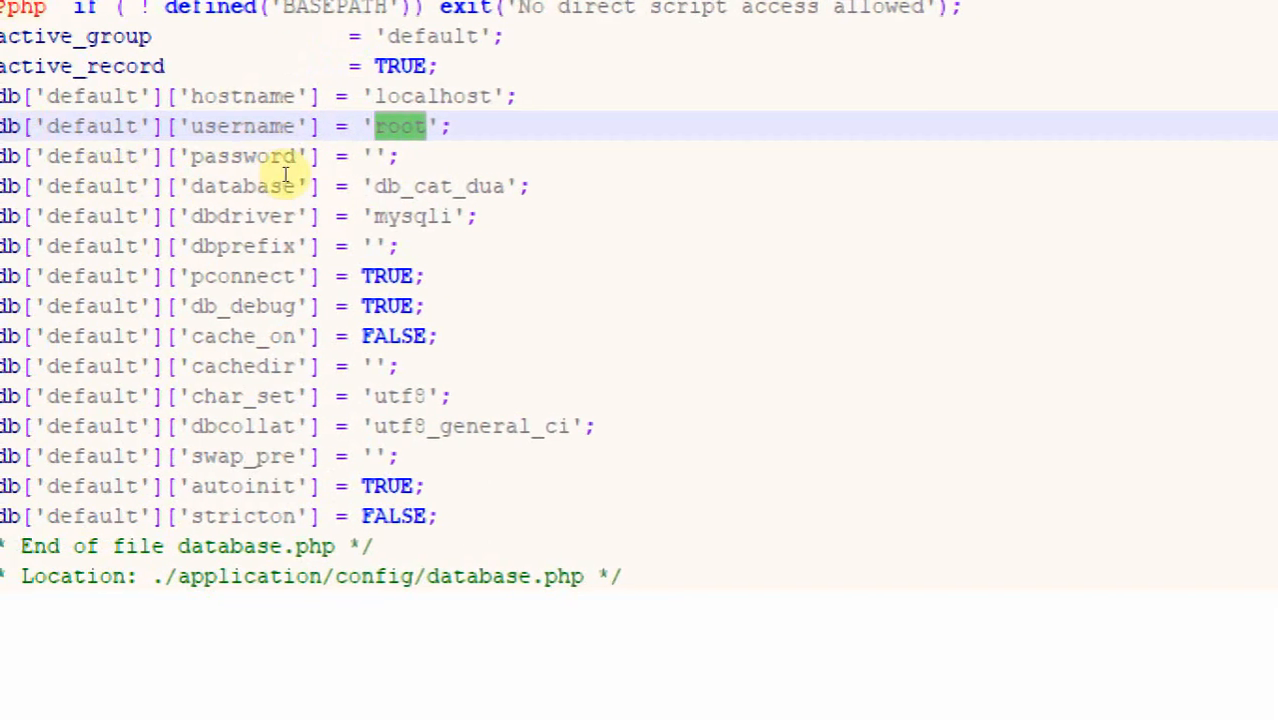
click(270, 172)
drag(336, 185, 266, 188)
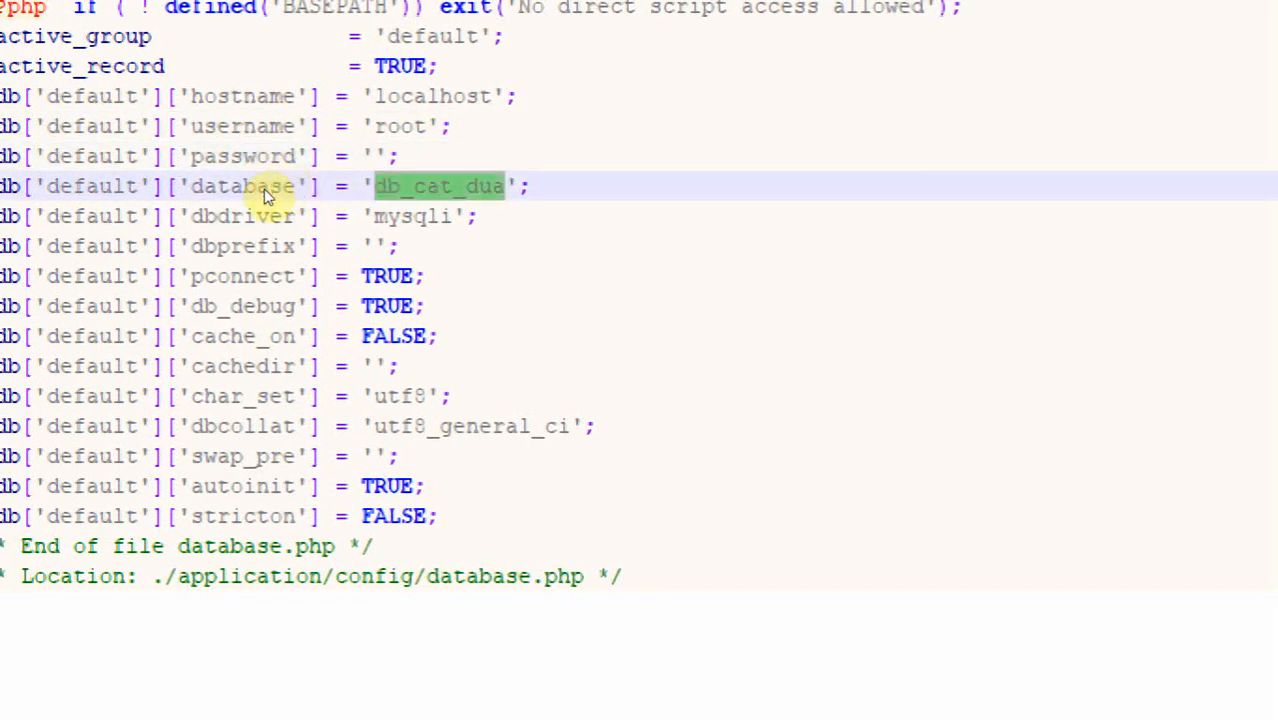
click(163, 703)
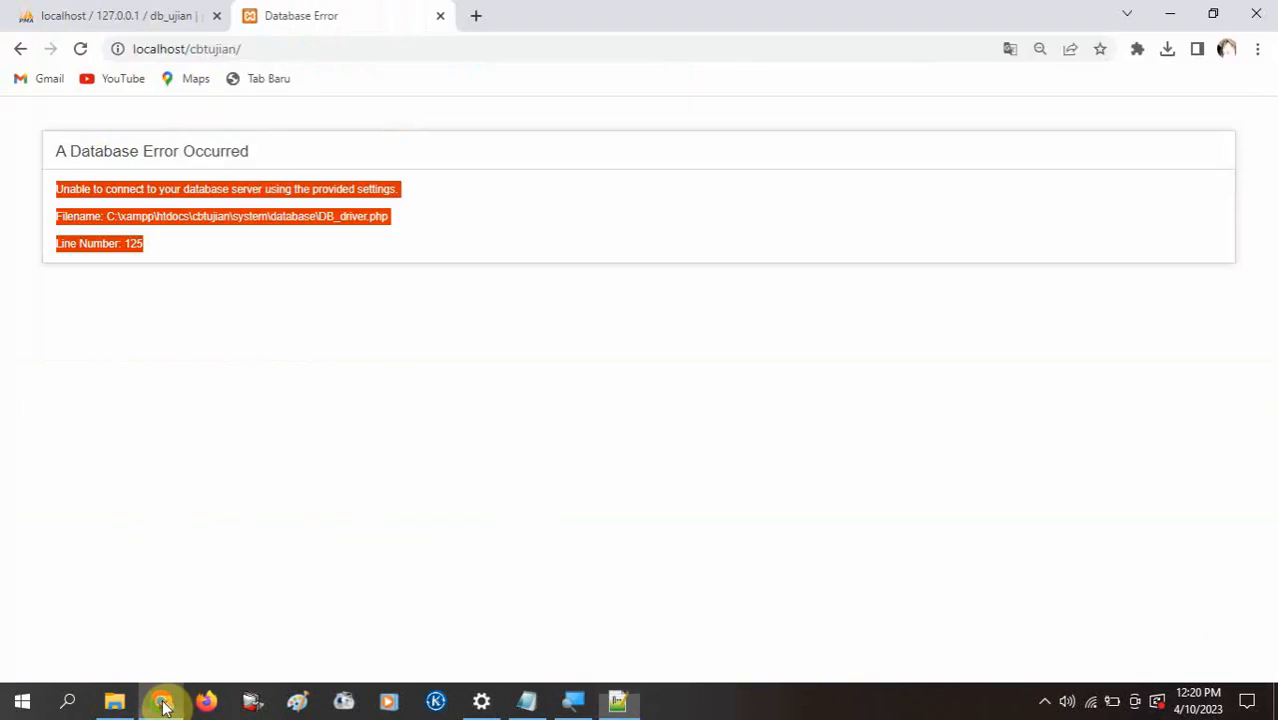
click(108, 12)
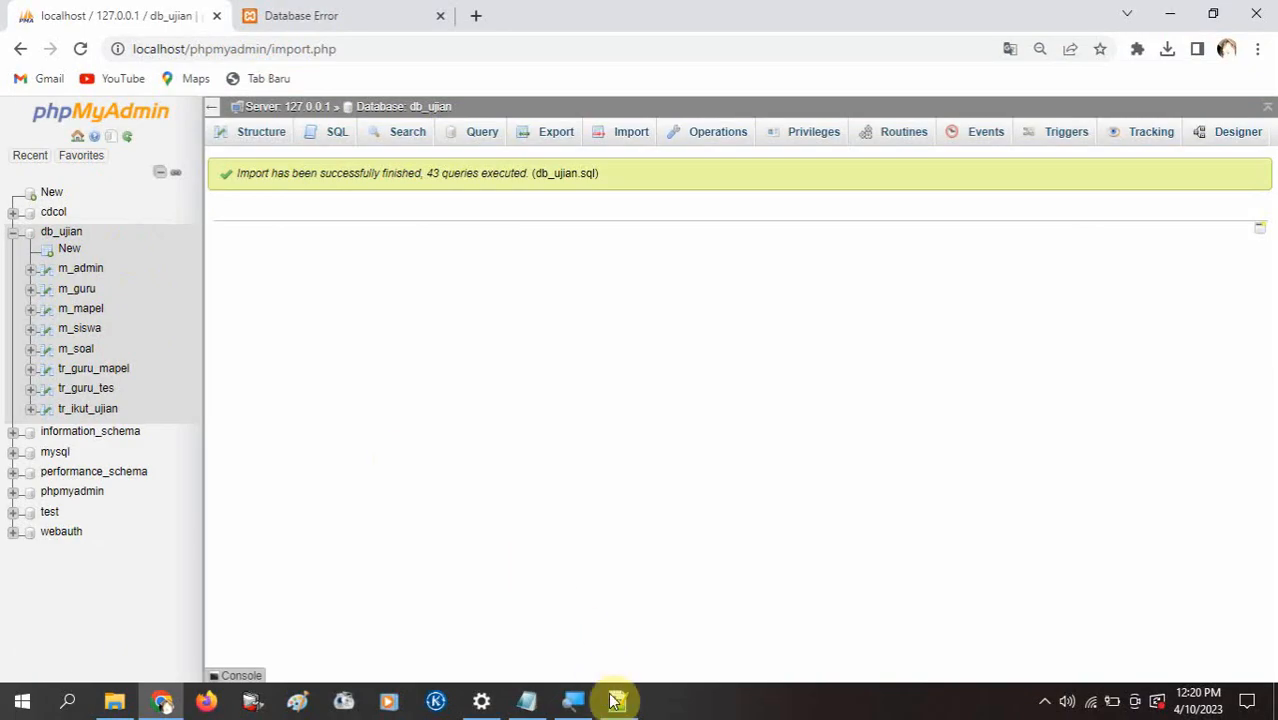
Back in Notepad++, set the default database name in database.php to db_ujian and save the file.
click(616, 700)
click(305, 188)
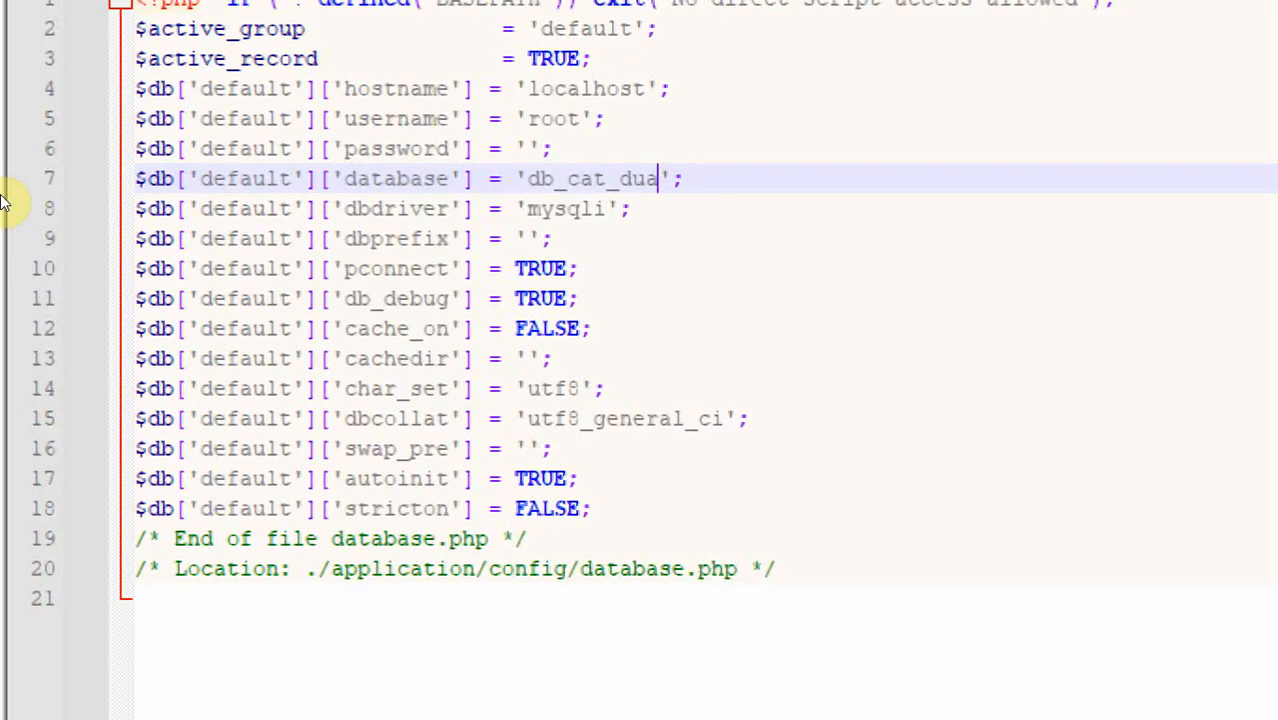
key(BackSpace)
key(BackSpace)
key(BackSpace)
key(BackSpace)
key(BackSpace)
key(BackSpace)
key(BackSpace)
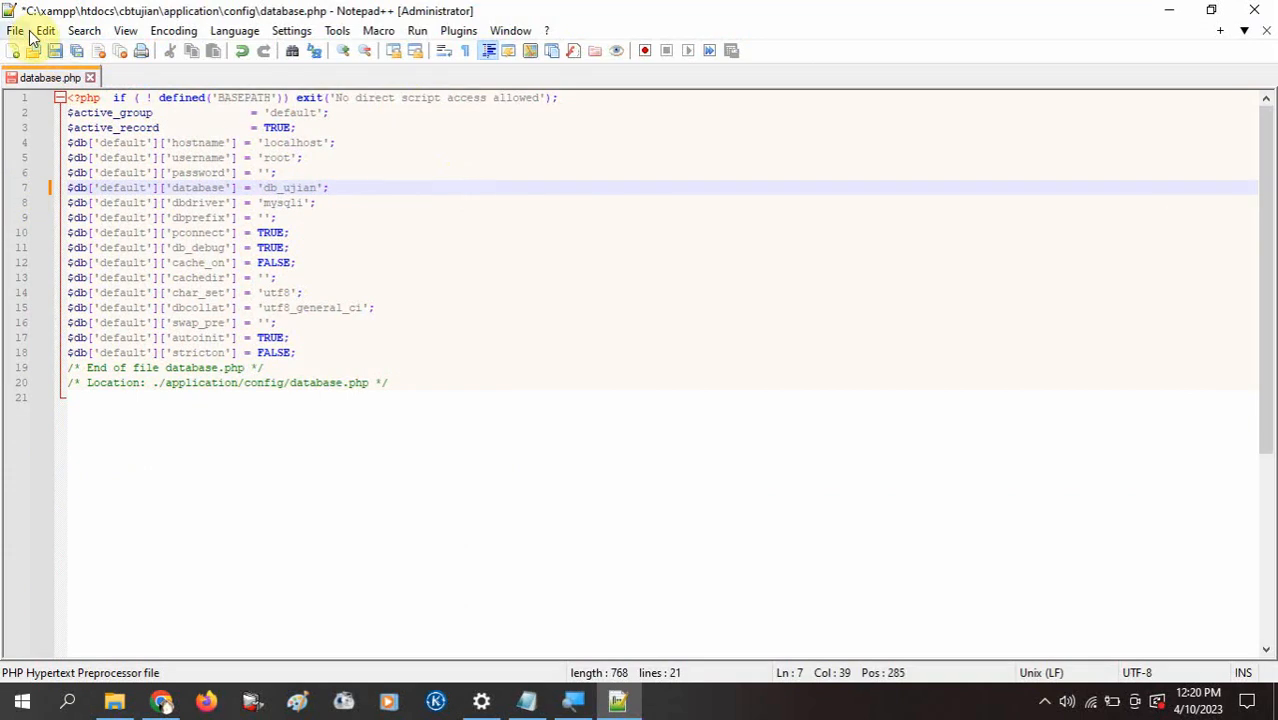
click(15, 30)
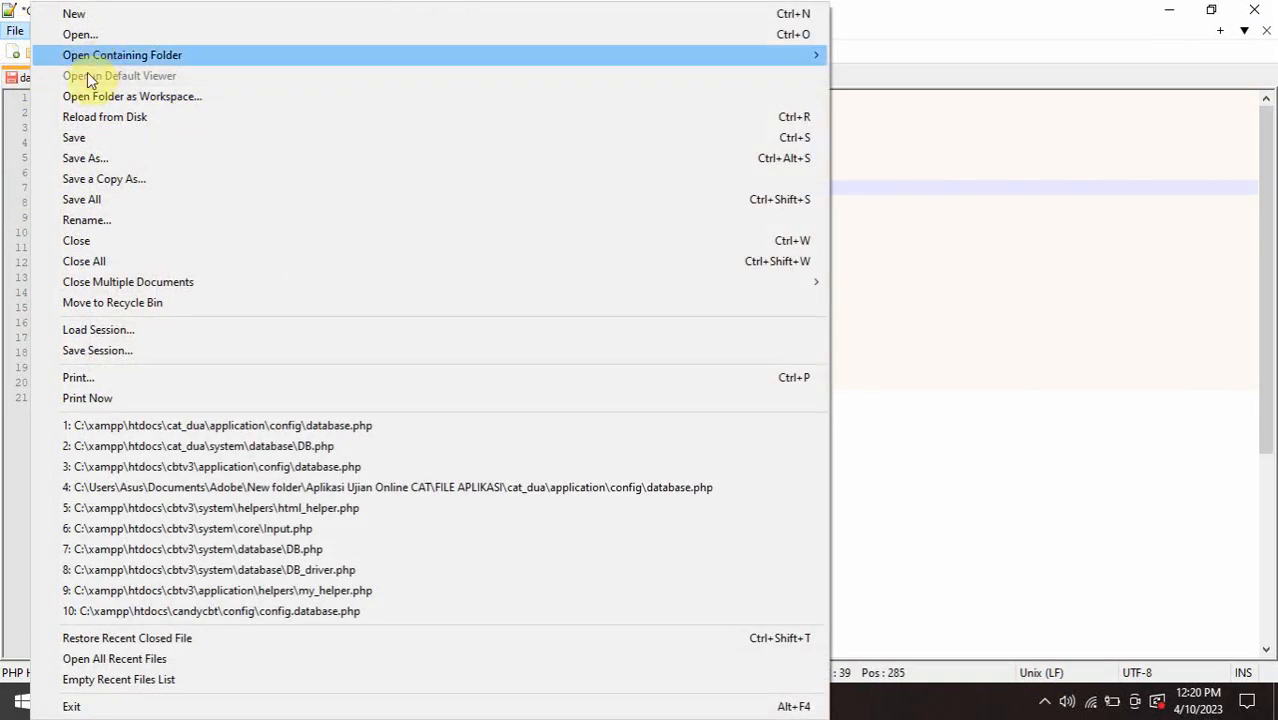
click(88, 137)
click(367, 279)
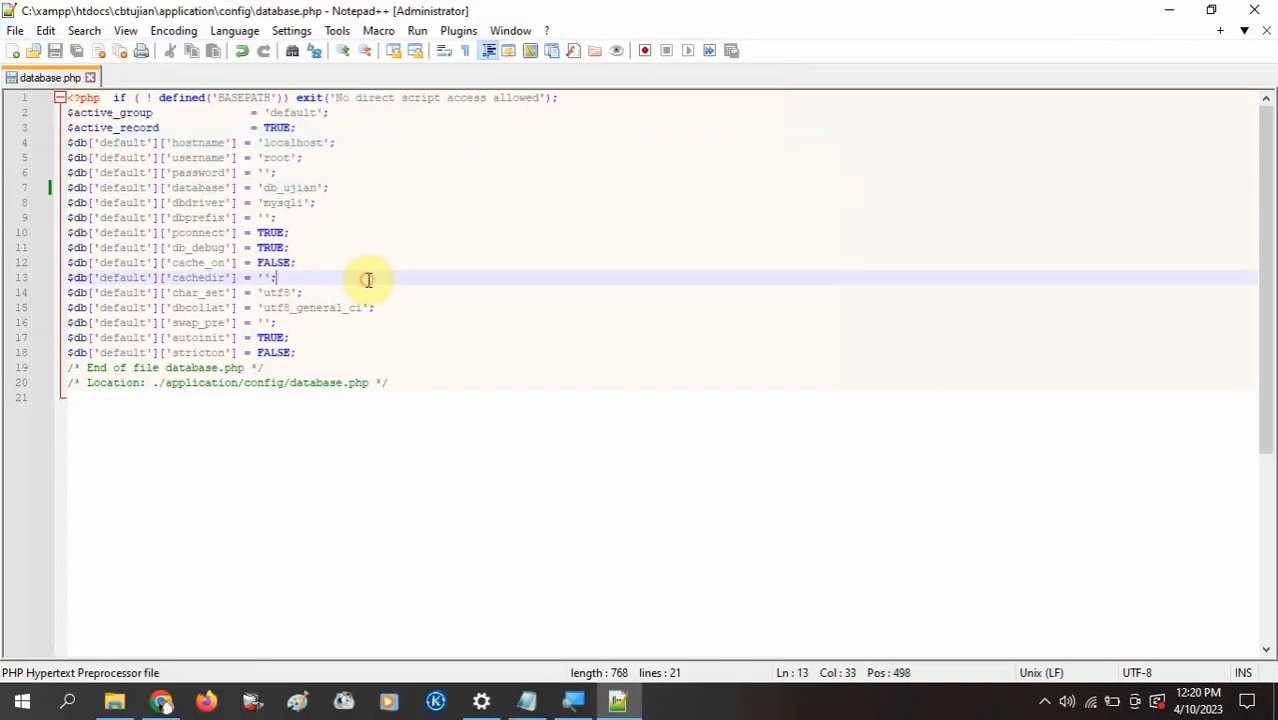
Minimize Notepad++ and reload the cbtujian application in its Chrome tab.
click(1169, 10)
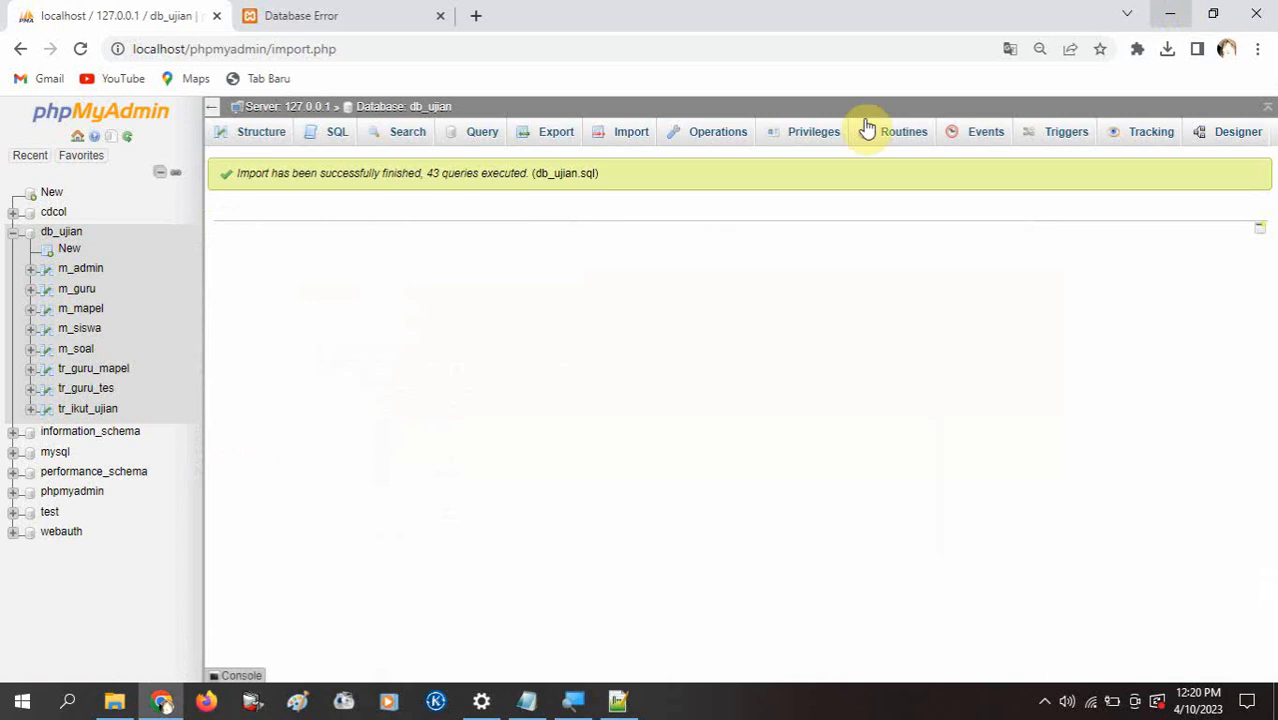
click(352, 12)
click(270, 50)
key(Return)
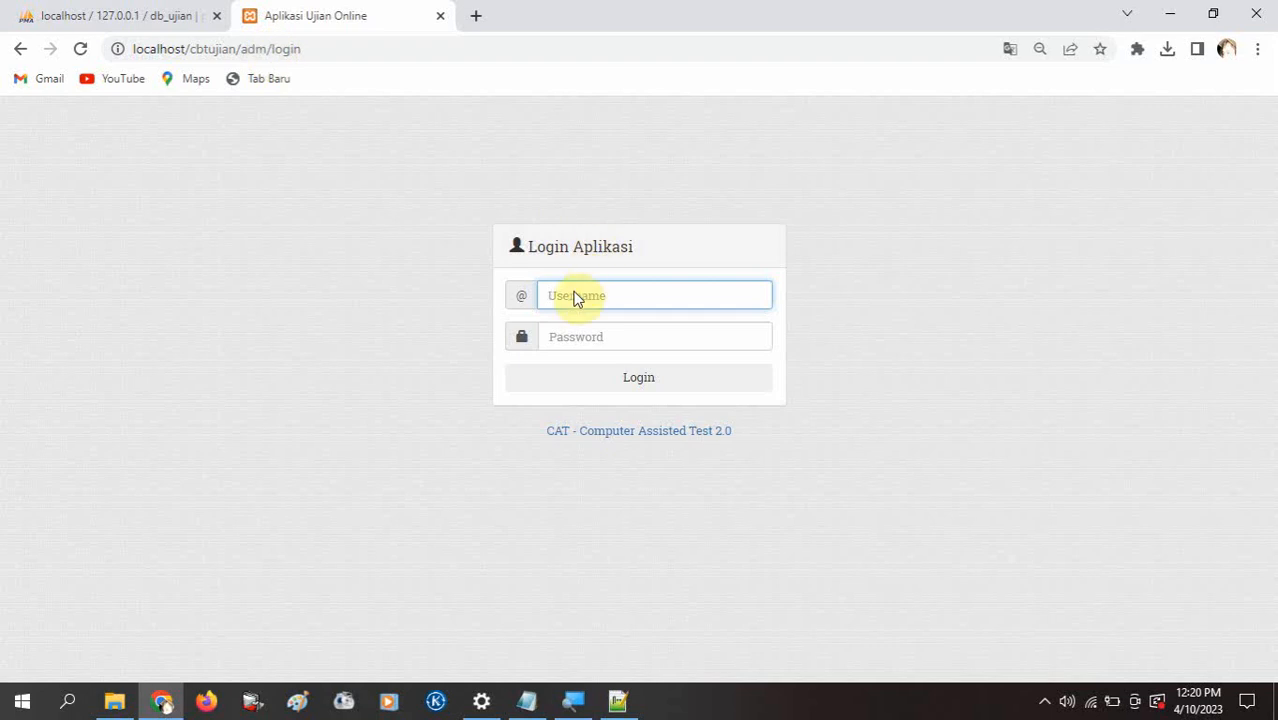
click(255, 263)
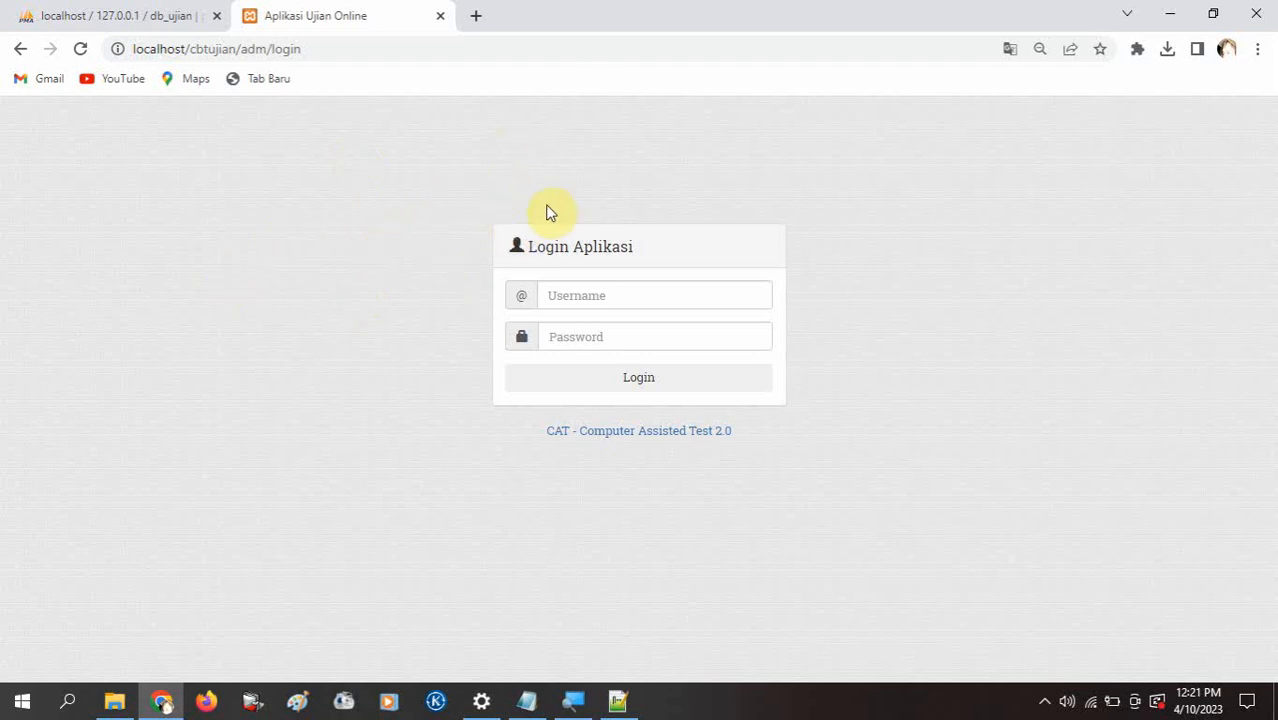
Reopen the Notepad checklist and highlight all four items, then the xampp item.
click(528, 698)
drag(800, 297, 366, 192)
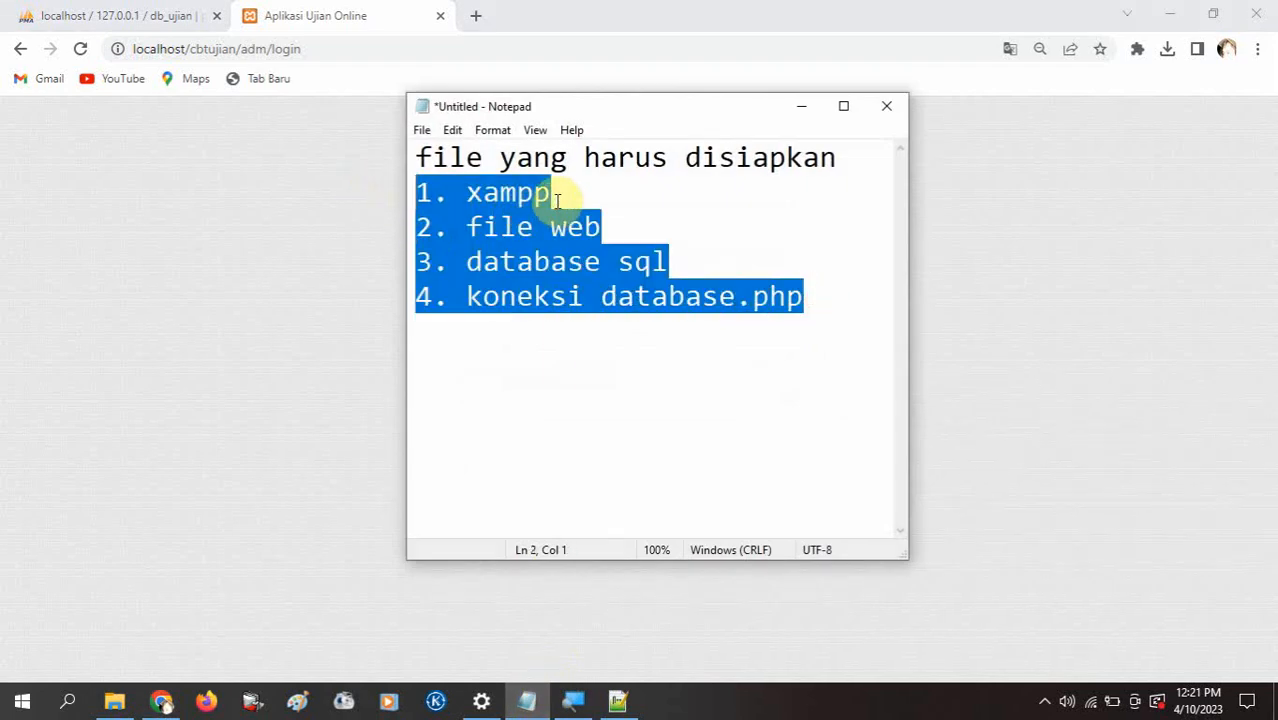
drag(551, 194, 420, 194)
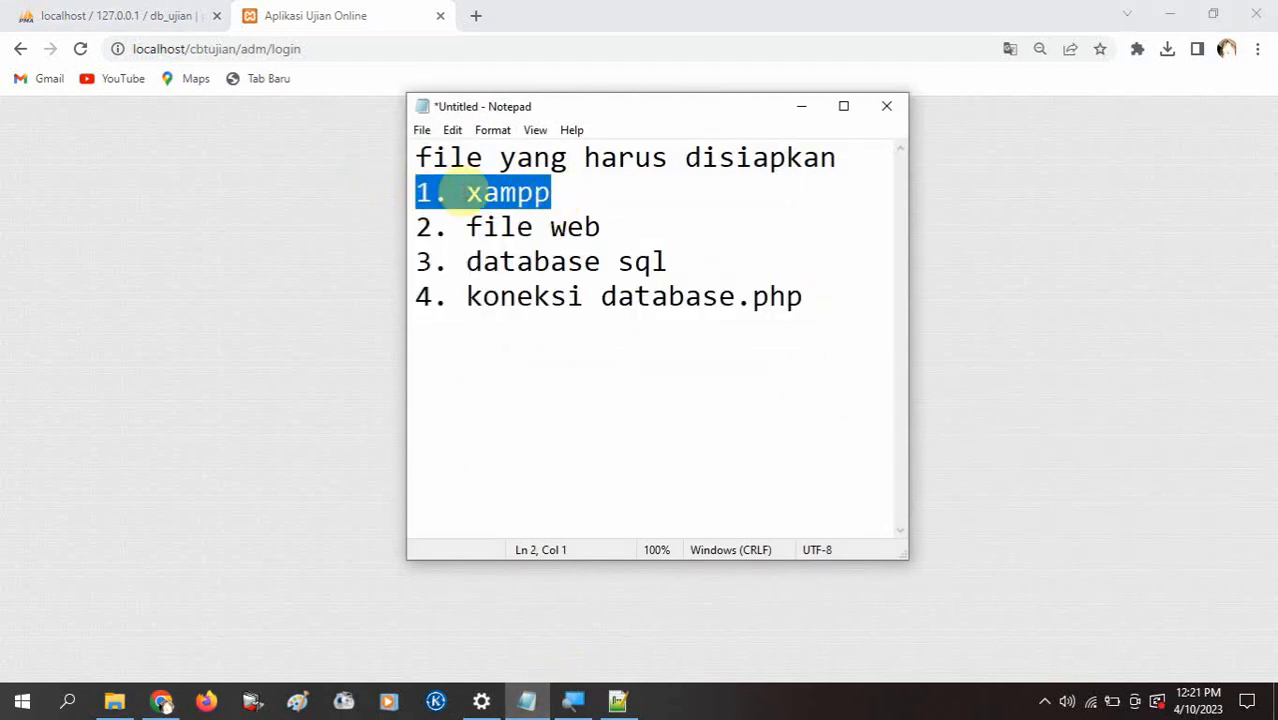
drag(573, 191, 419, 182)
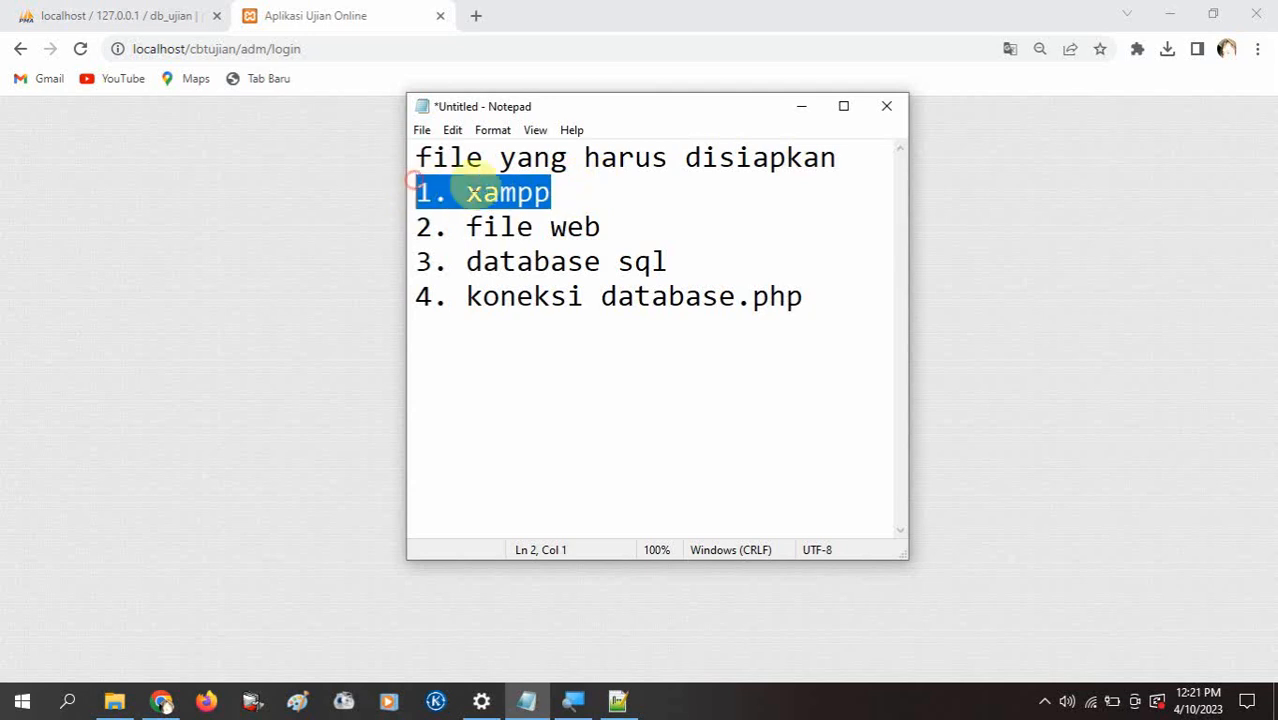
drag(550, 192, 420, 192)
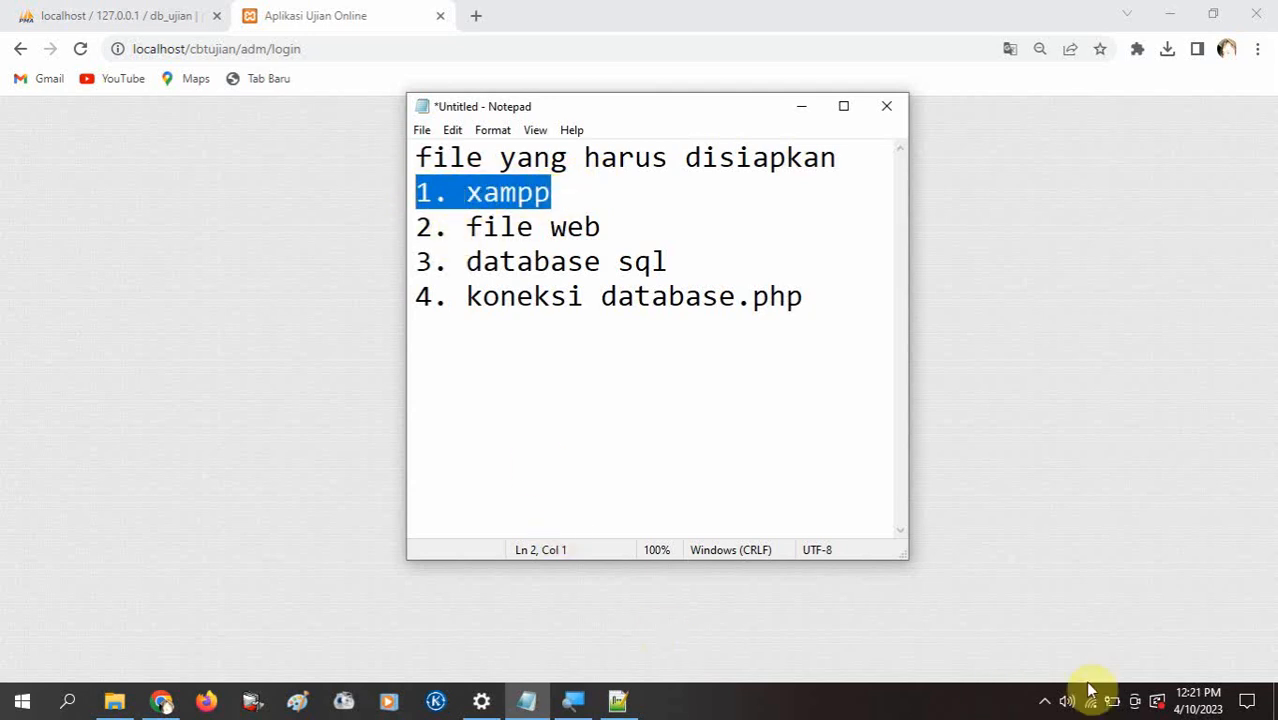
Bring up the XAMPP Control Panel, check the Apache and MySQL module status, and close the panel.
click(1045, 701)
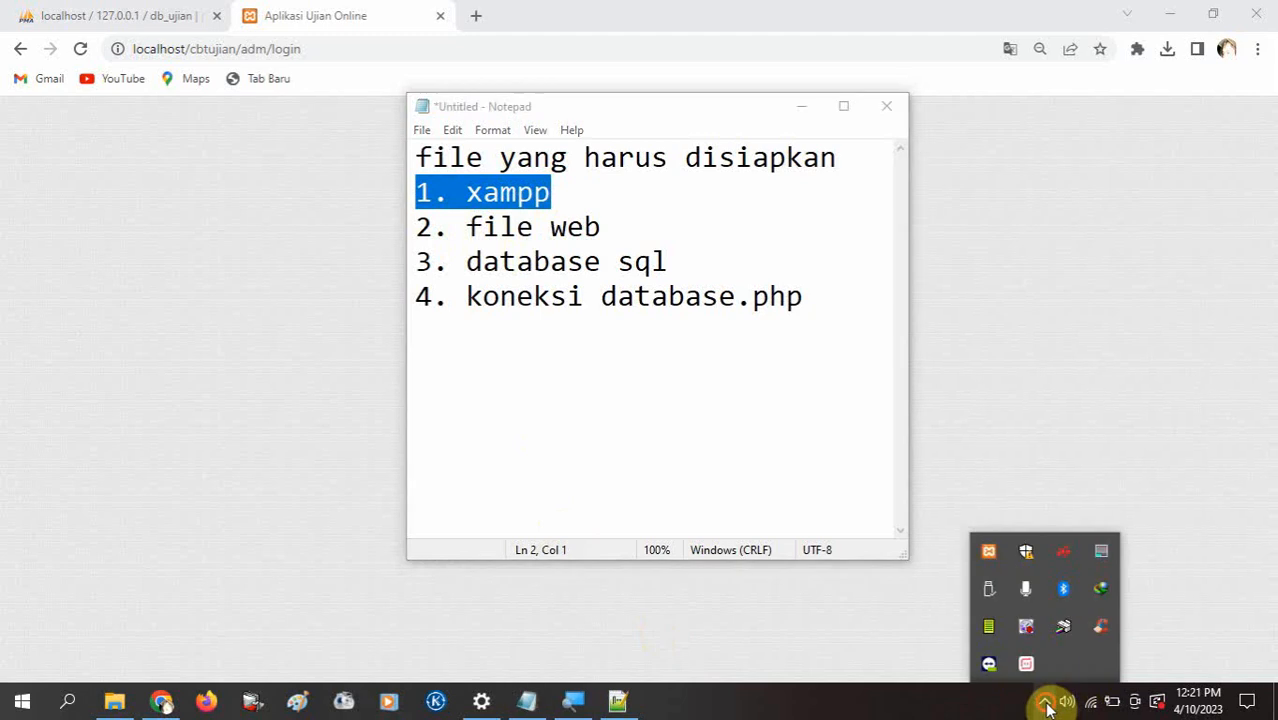
double_click(990, 552)
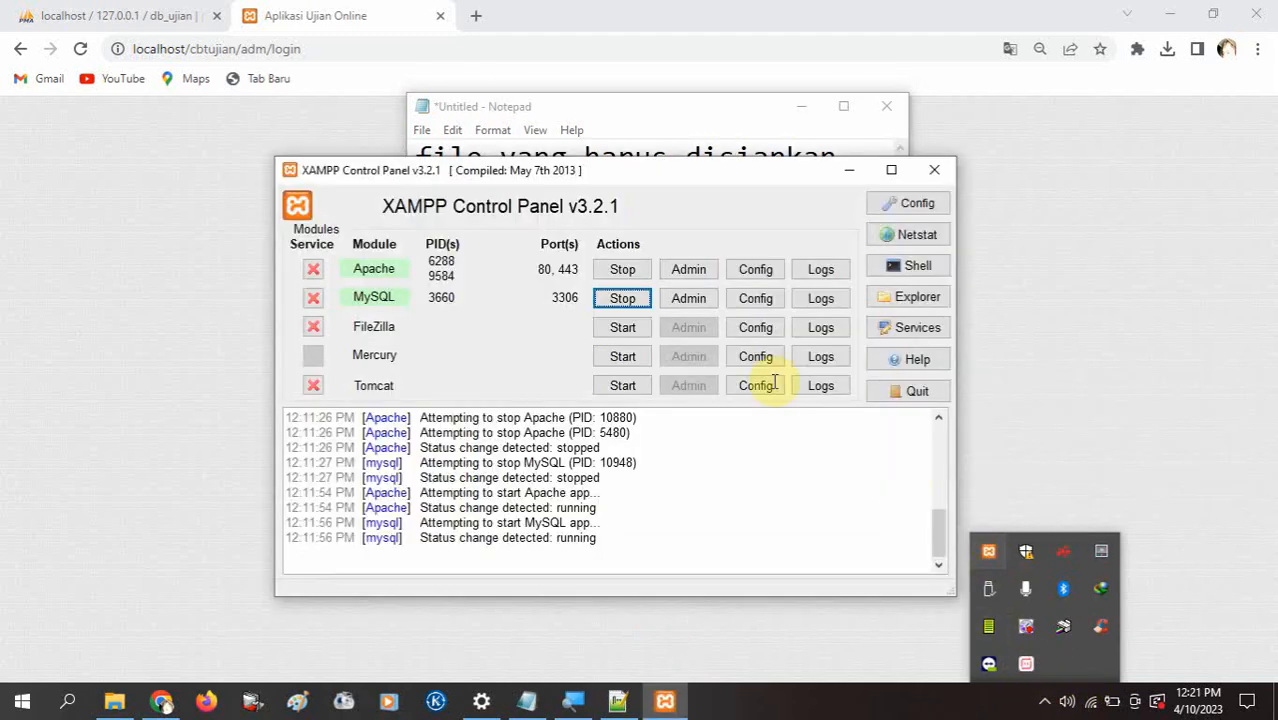
drag(570, 171, 560, 177)
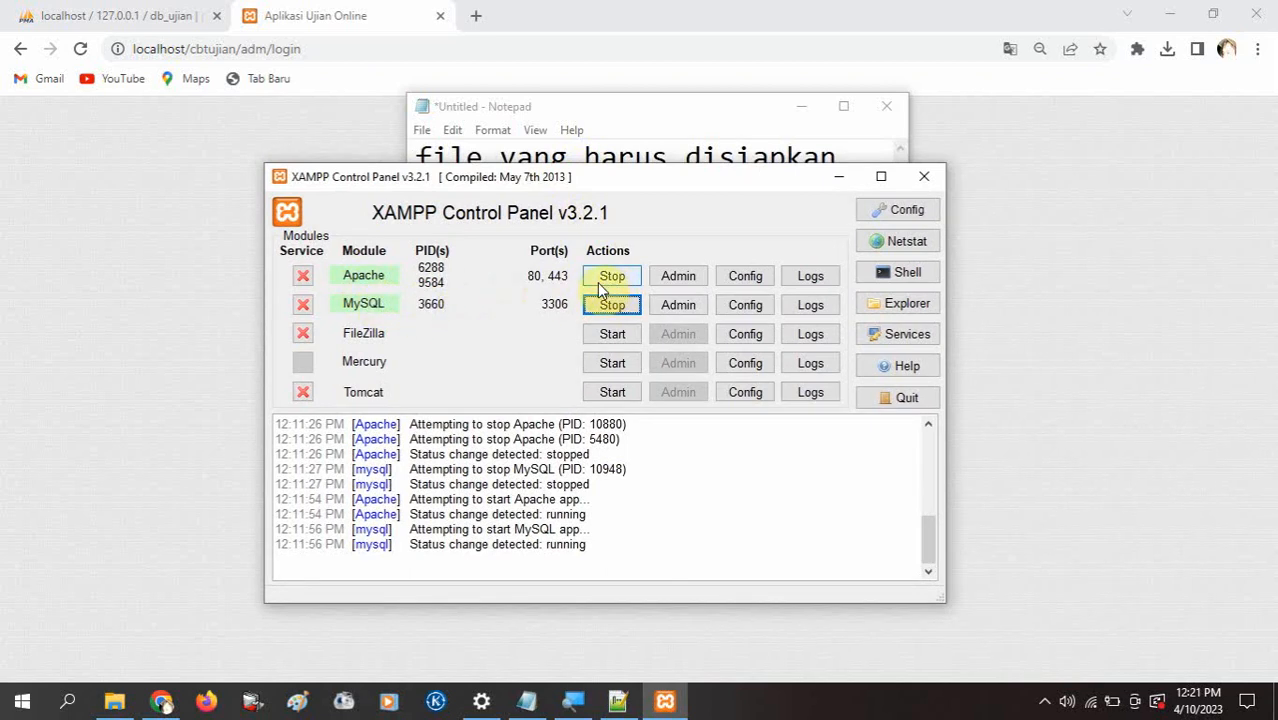
click(917, 185)
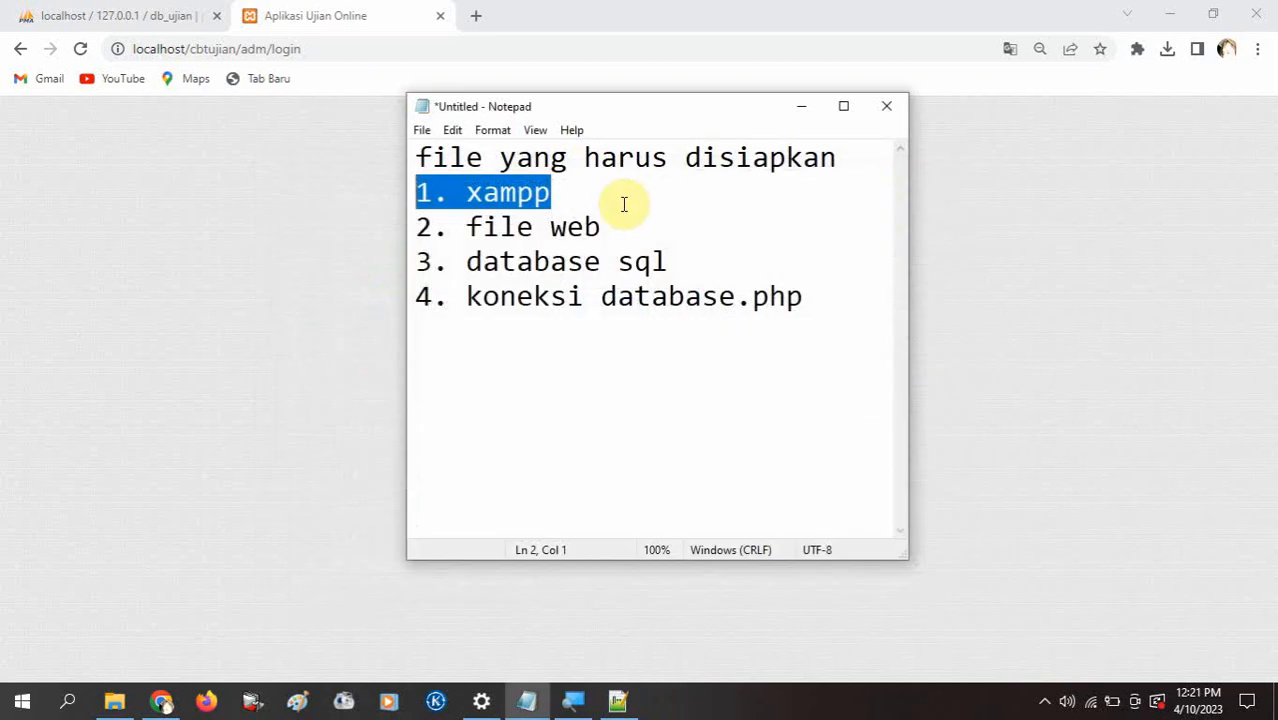
Highlight the file web item in the Notepad checklist and locate the cbtujian folder in xampp's htdocs using File Explorer.
drag(618, 222, 416, 226)
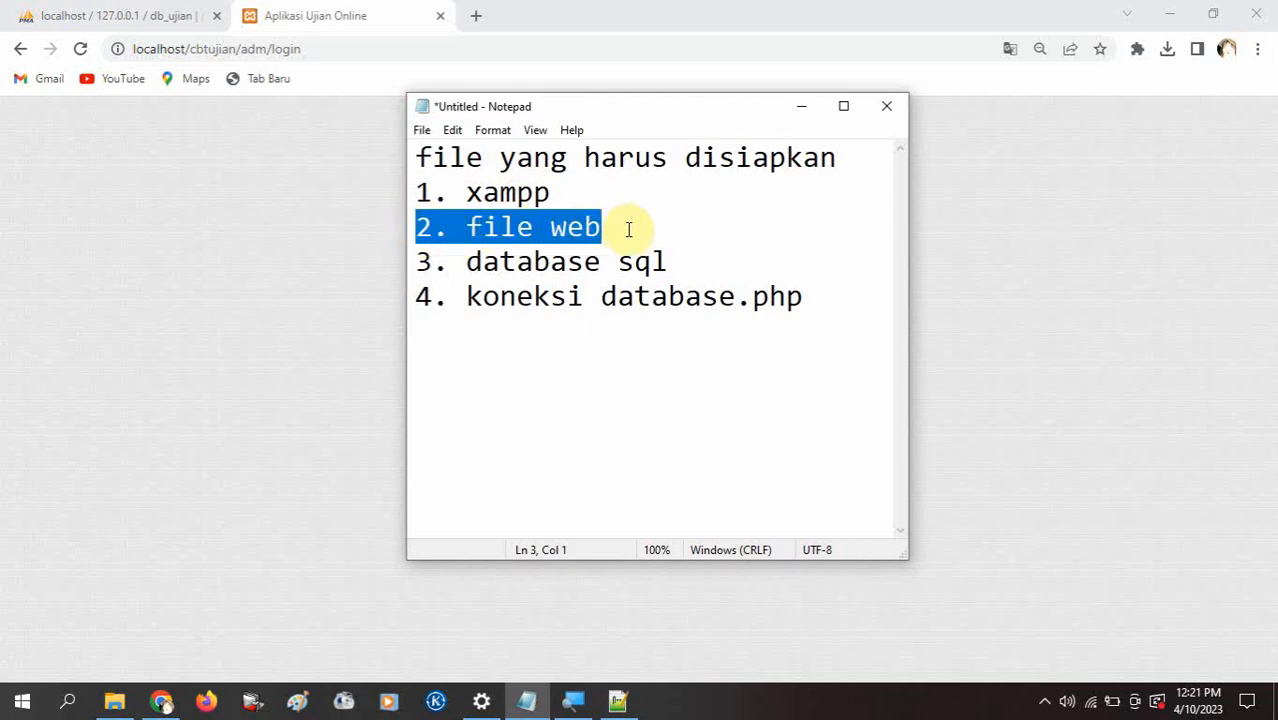
drag(628, 229, 402, 232)
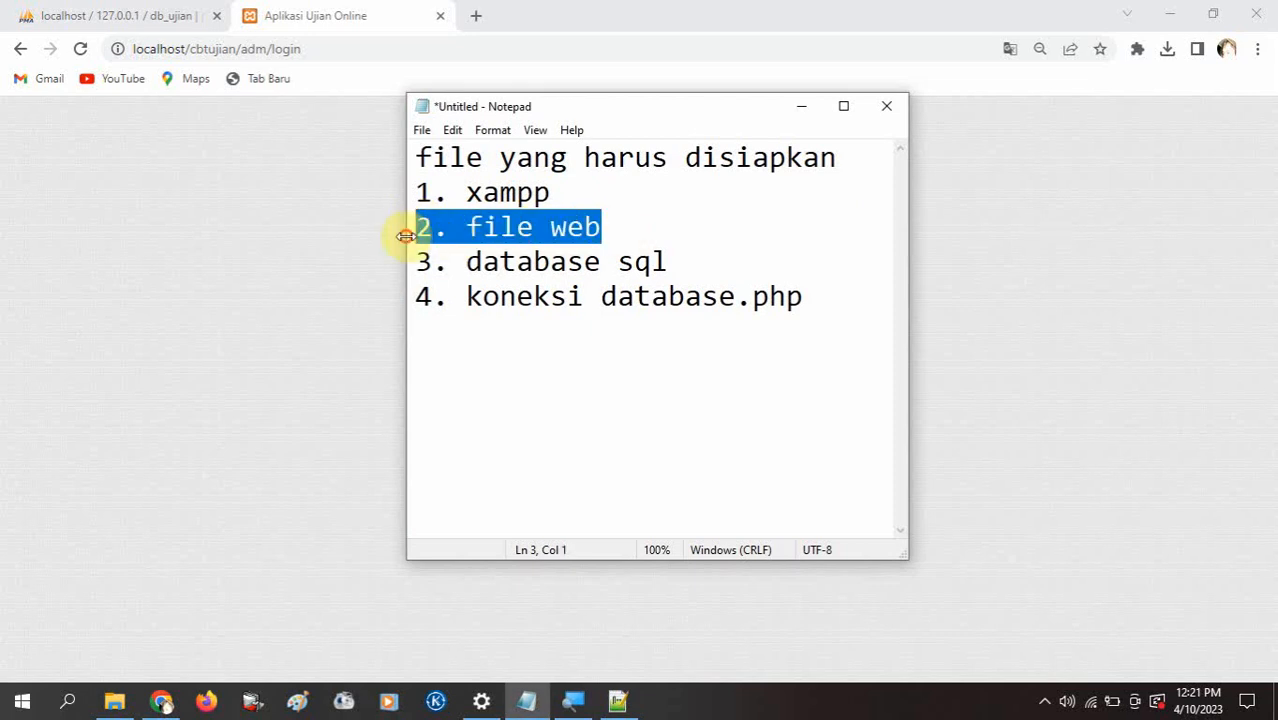
click(114, 703)
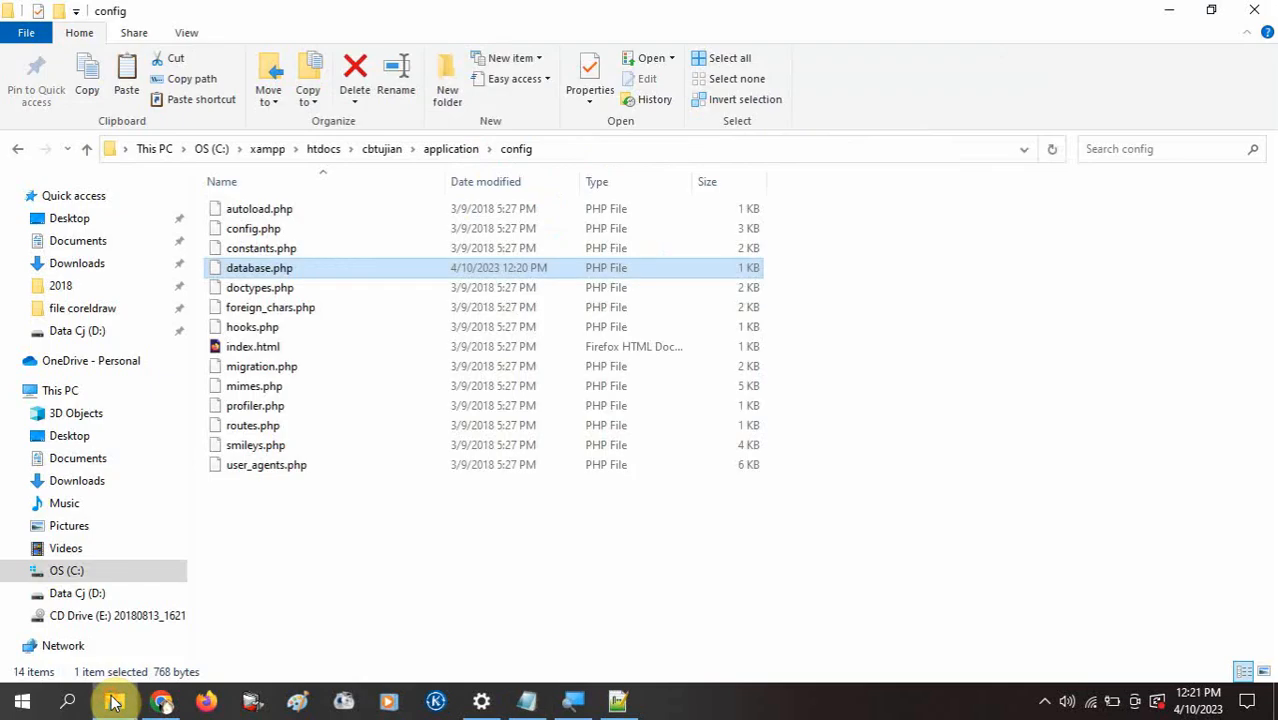
click(322, 150)
click(262, 212)
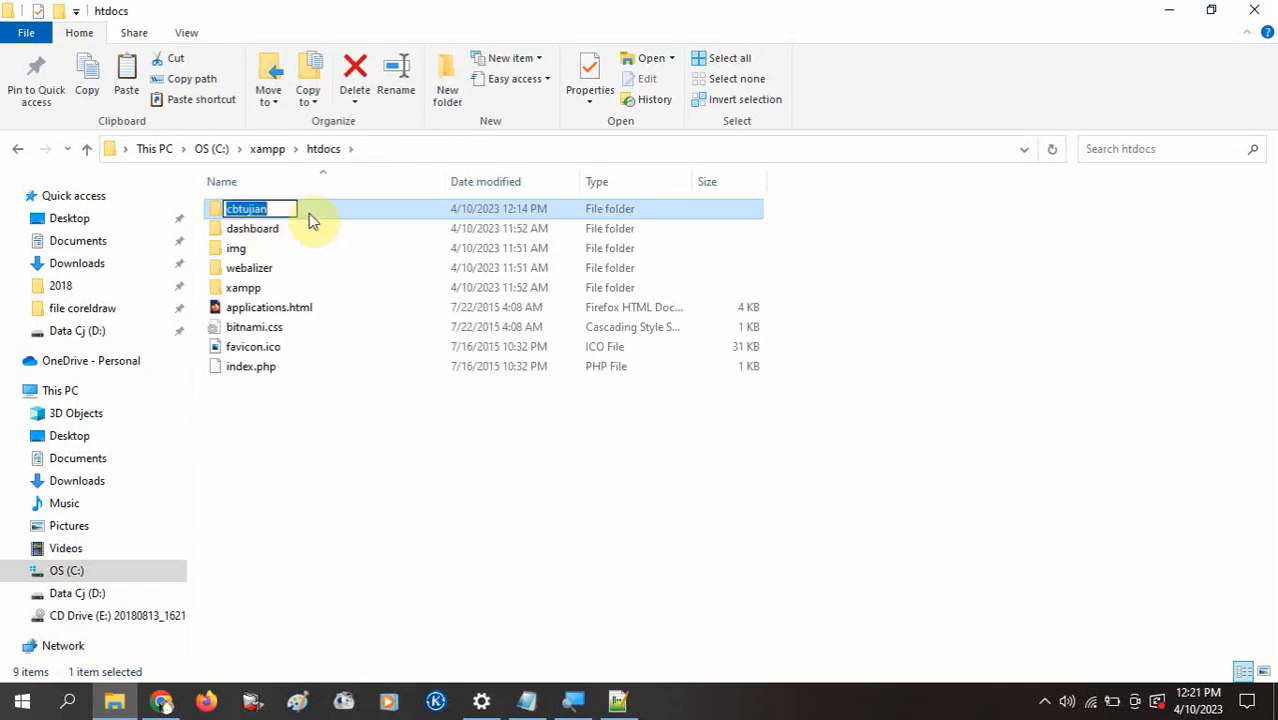
key(Escape)
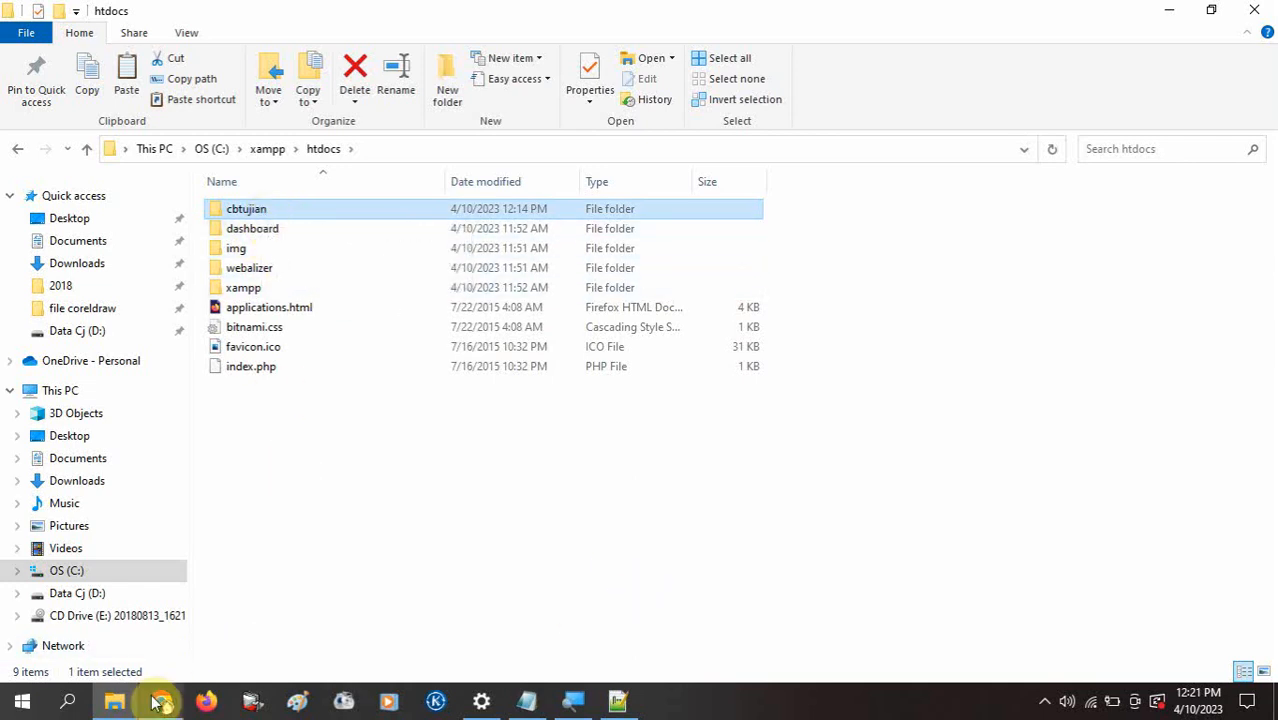
Switch to Chrome, load localhost in a new tab, and go through phpMyAdmin to the table structure of db_ujian.
click(160, 702)
click(123, 15)
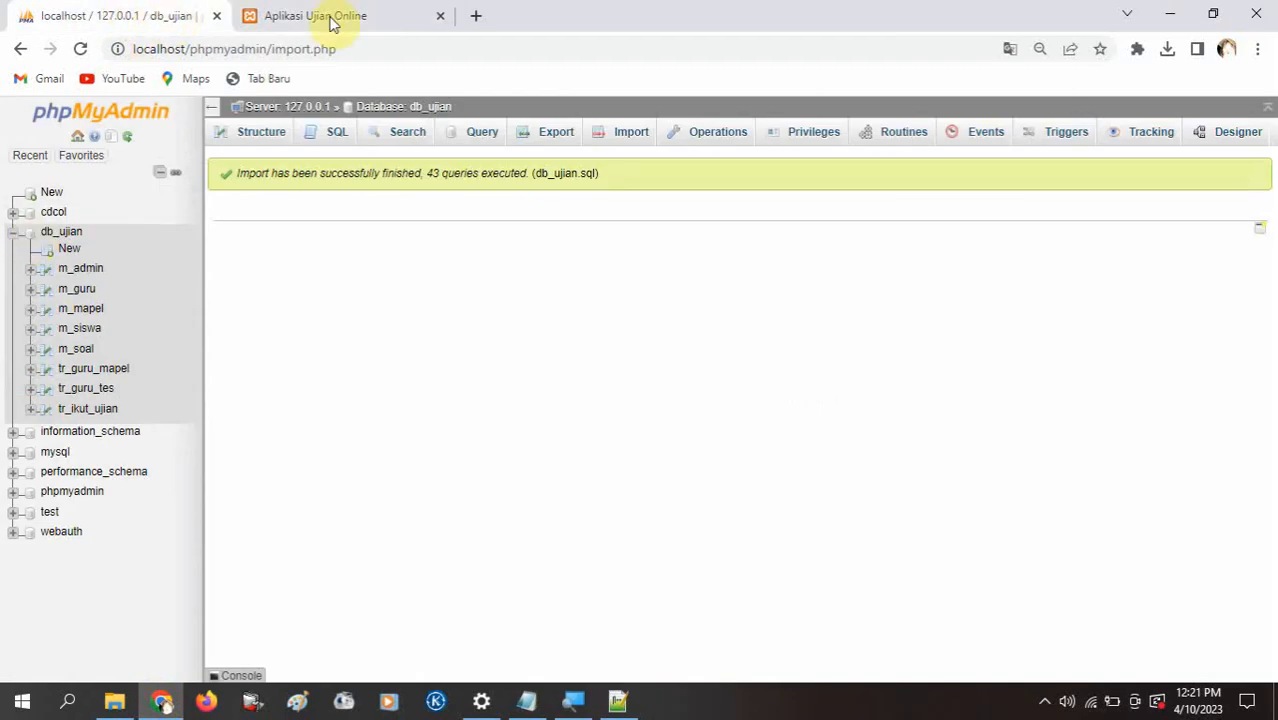
click(476, 15)
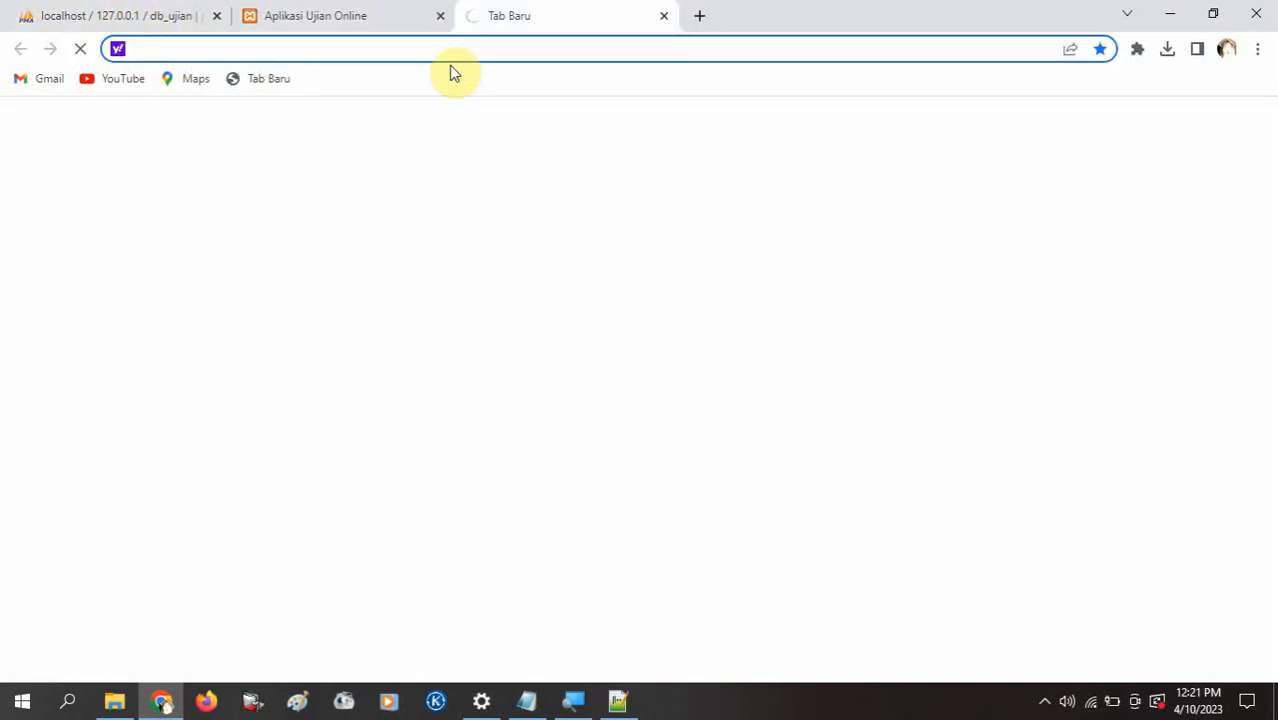
text(localhost)
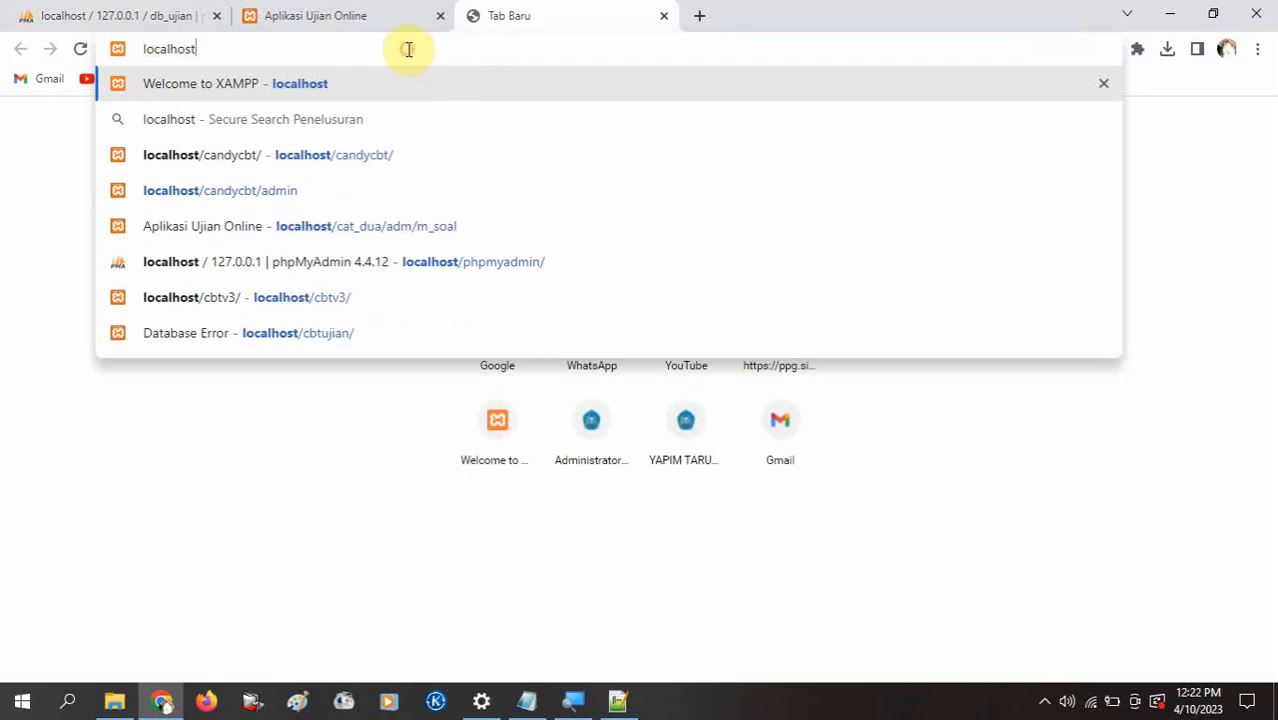
key(Return)
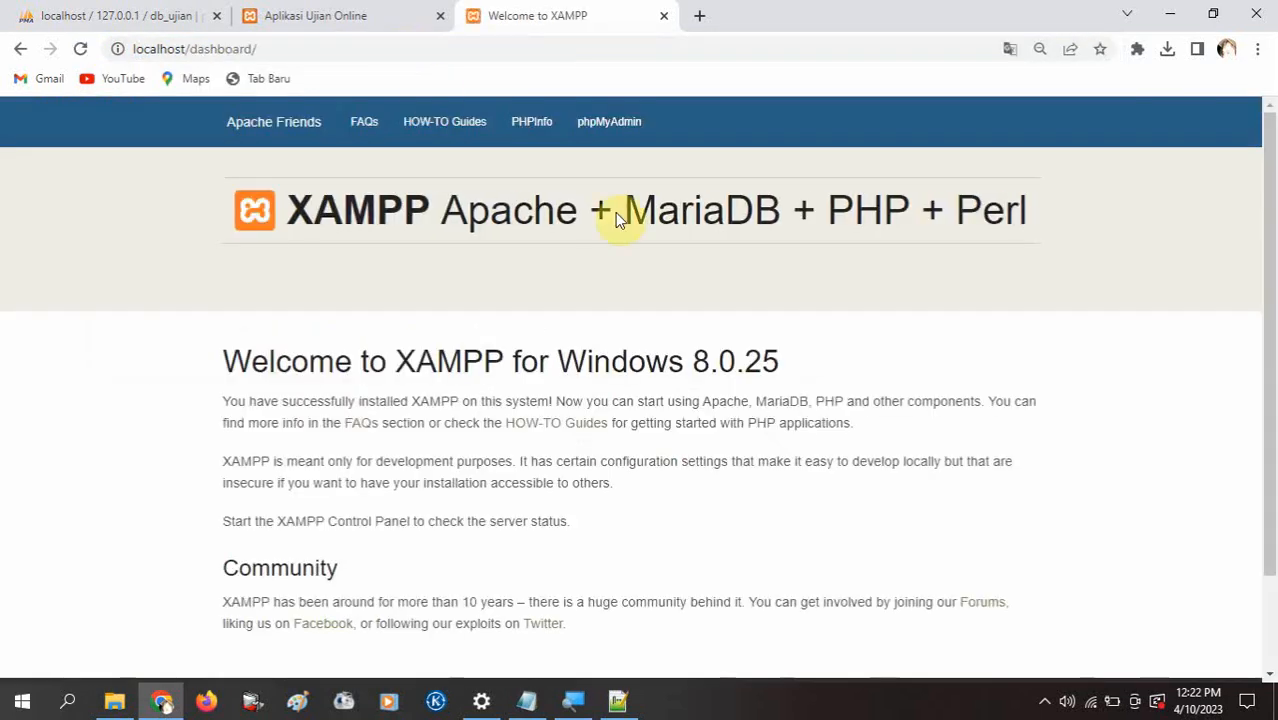
click(603, 130)
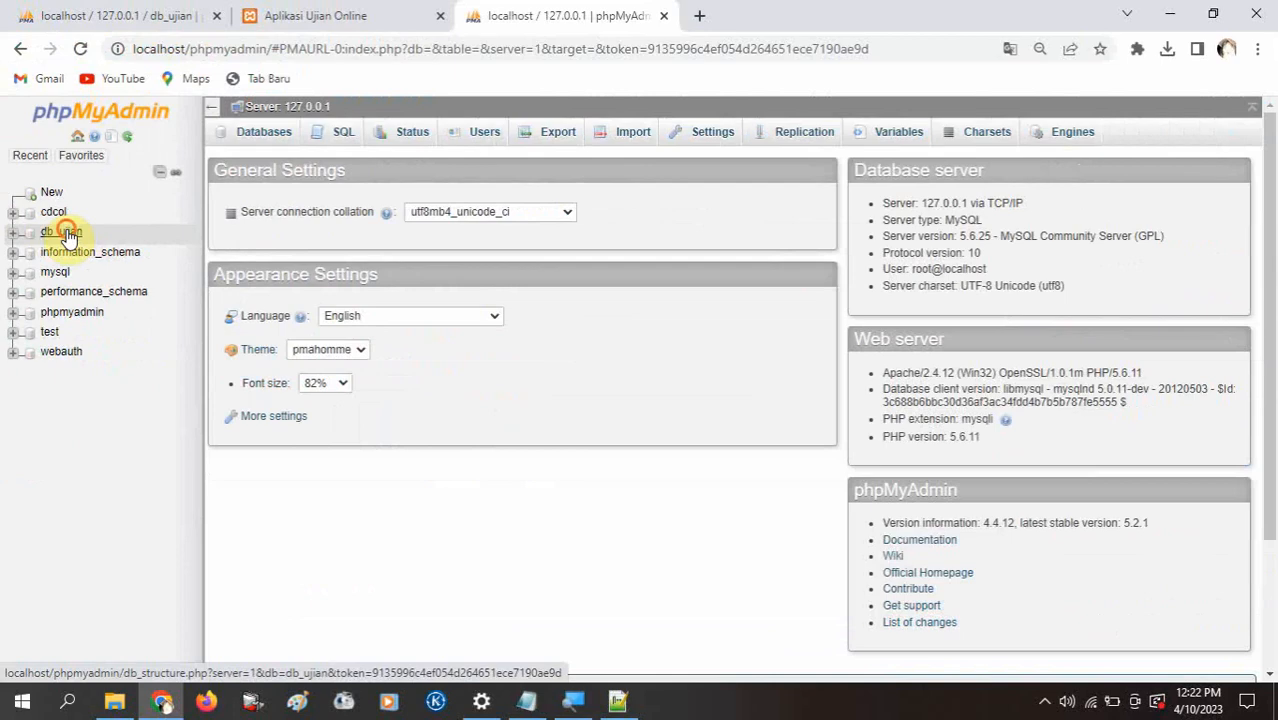
click(66, 233)
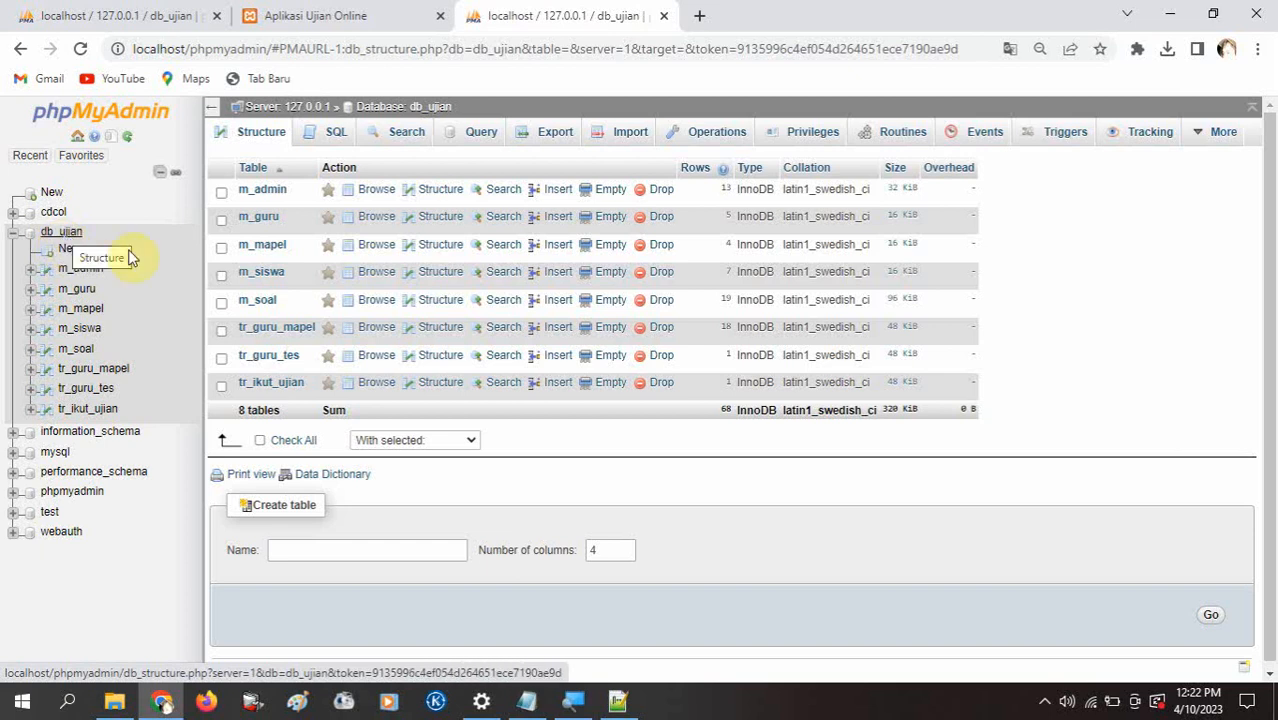
Reopen the Notepad checklist, highlight the koneksi database.php item, the database sql item and all four items, and return to Chrome.
click(530, 701)
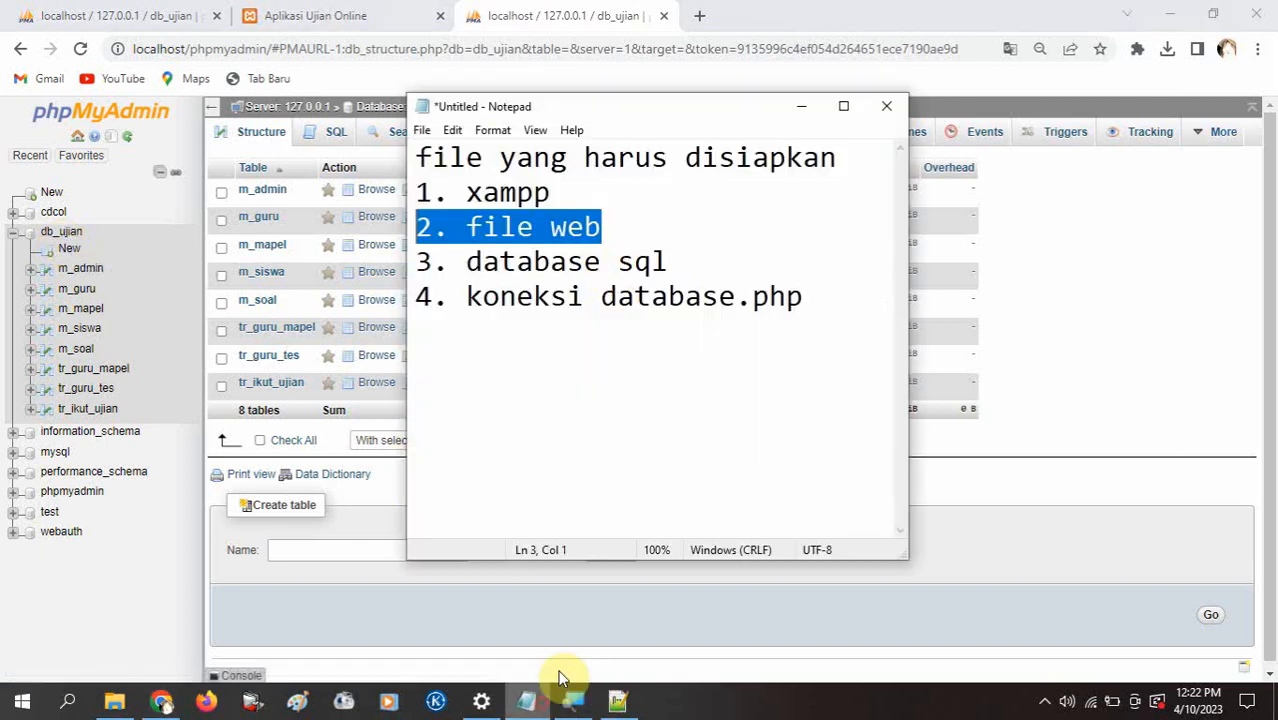
drag(819, 294, 425, 298)
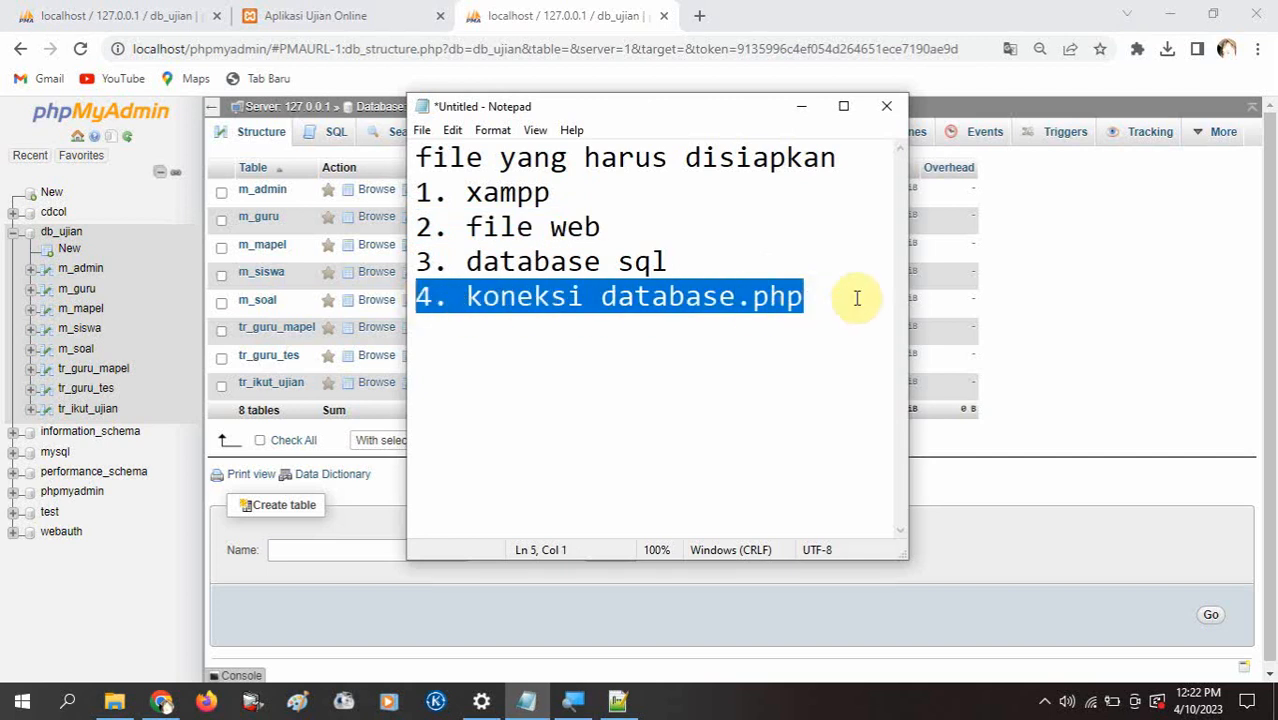
drag(845, 294, 598, 302)
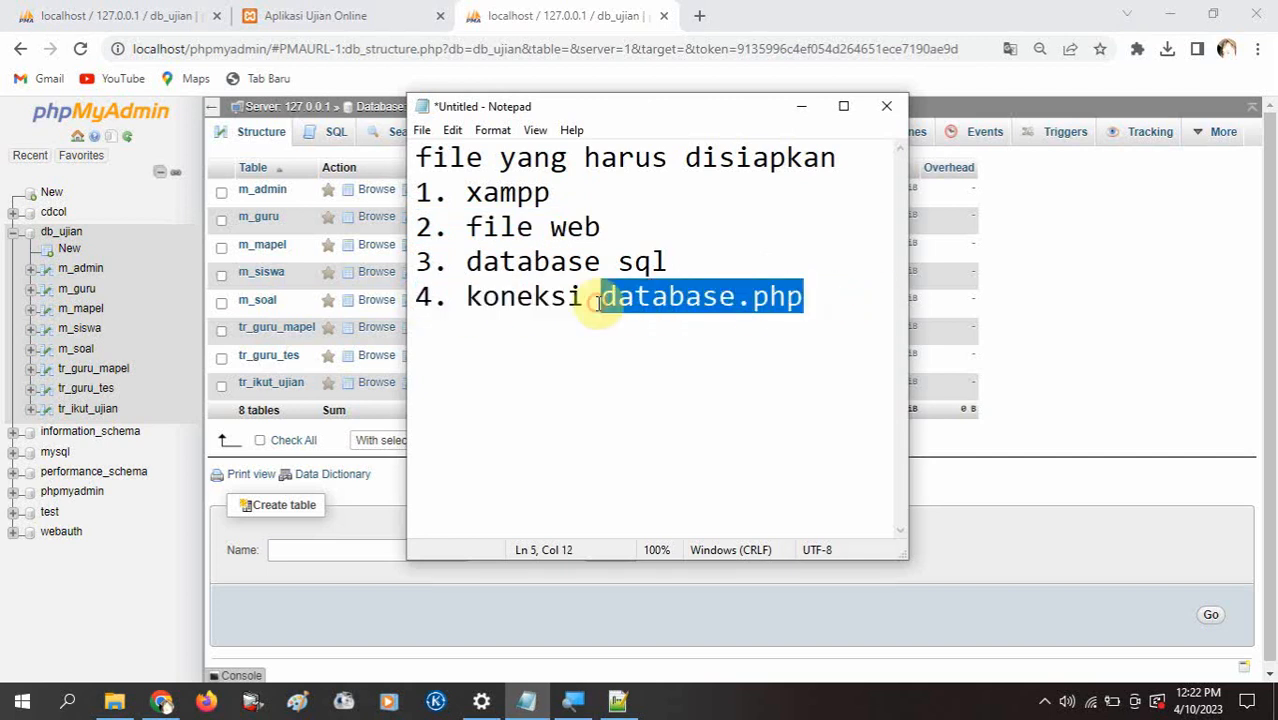
drag(668, 262, 420, 275)
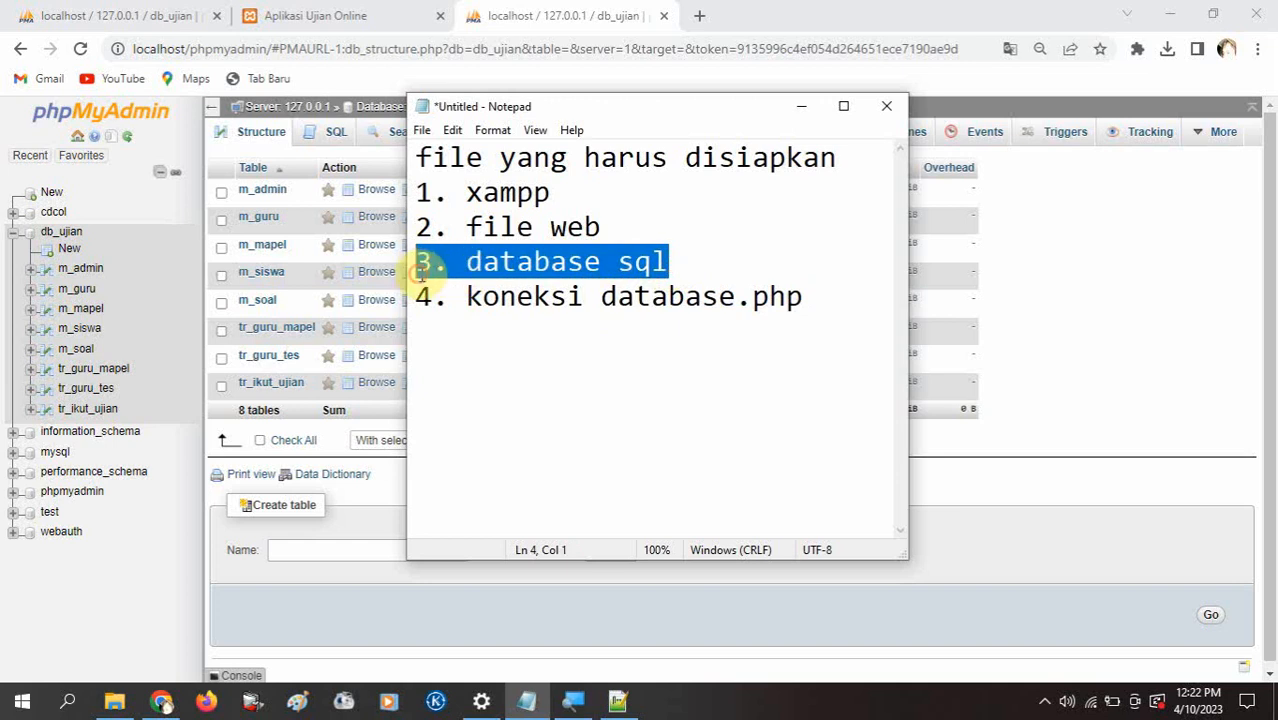
drag(722, 260, 420, 262)
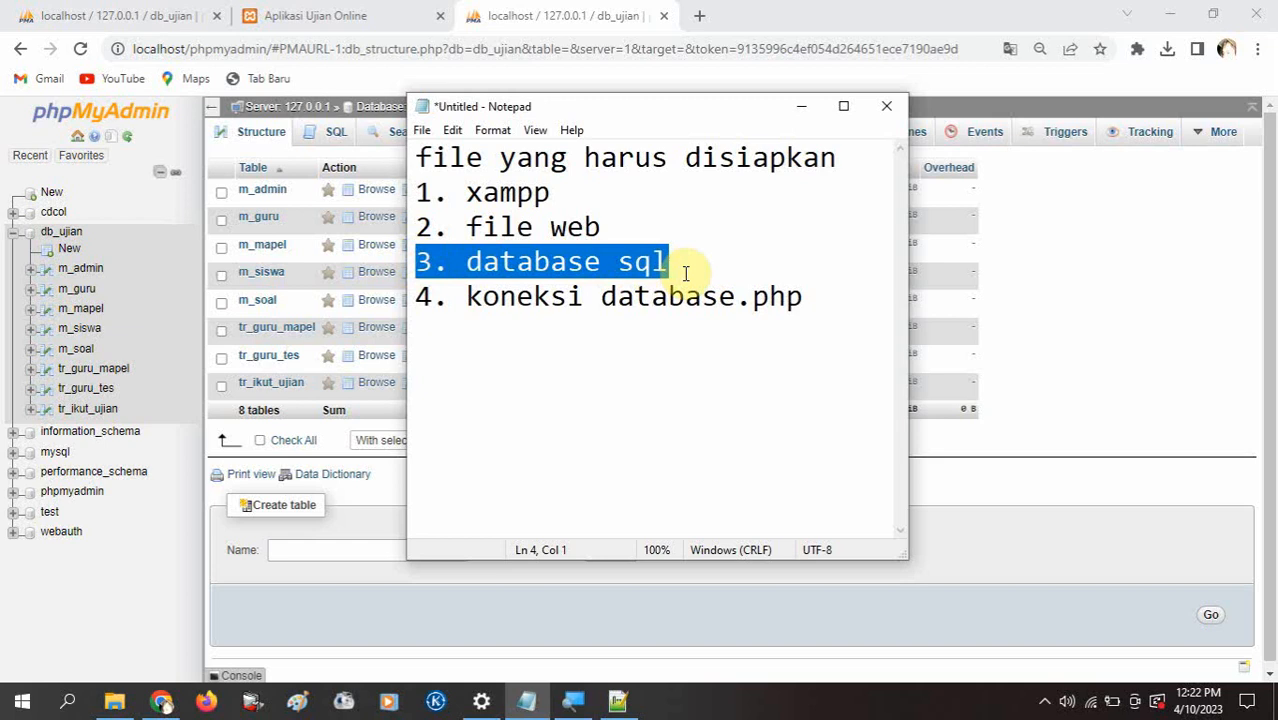
drag(830, 308, 420, 187)
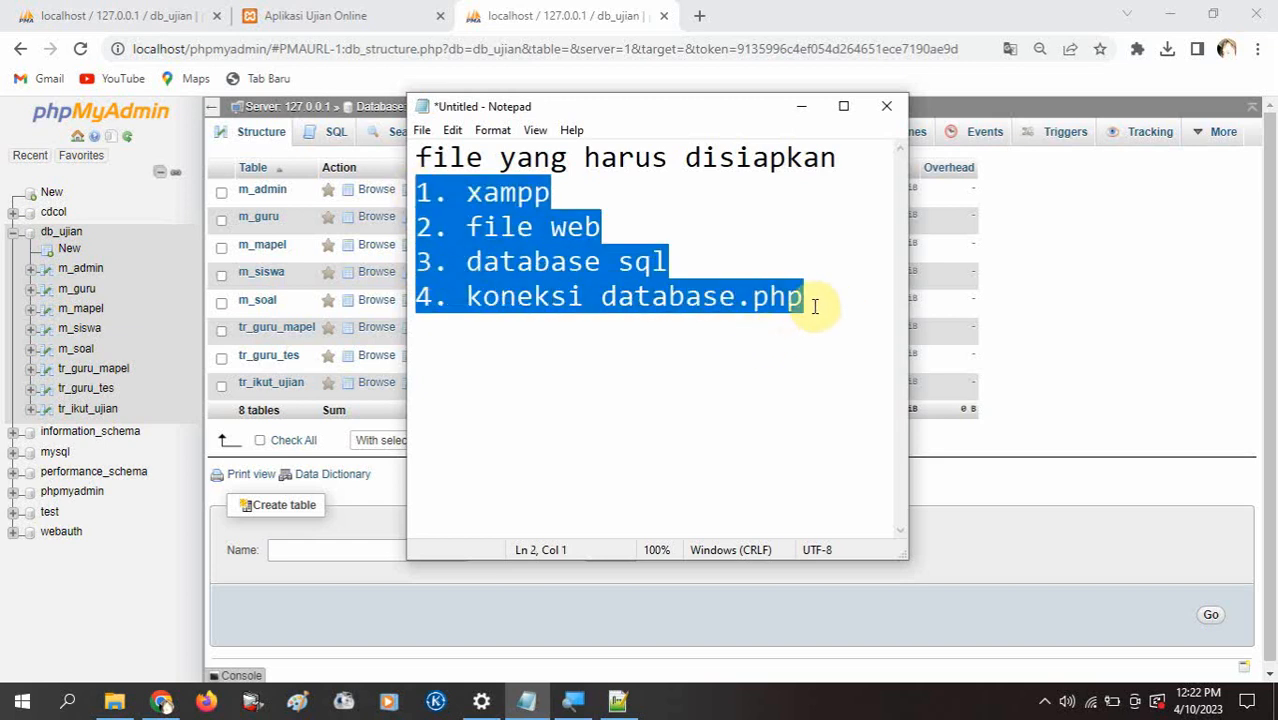
click(762, 18)
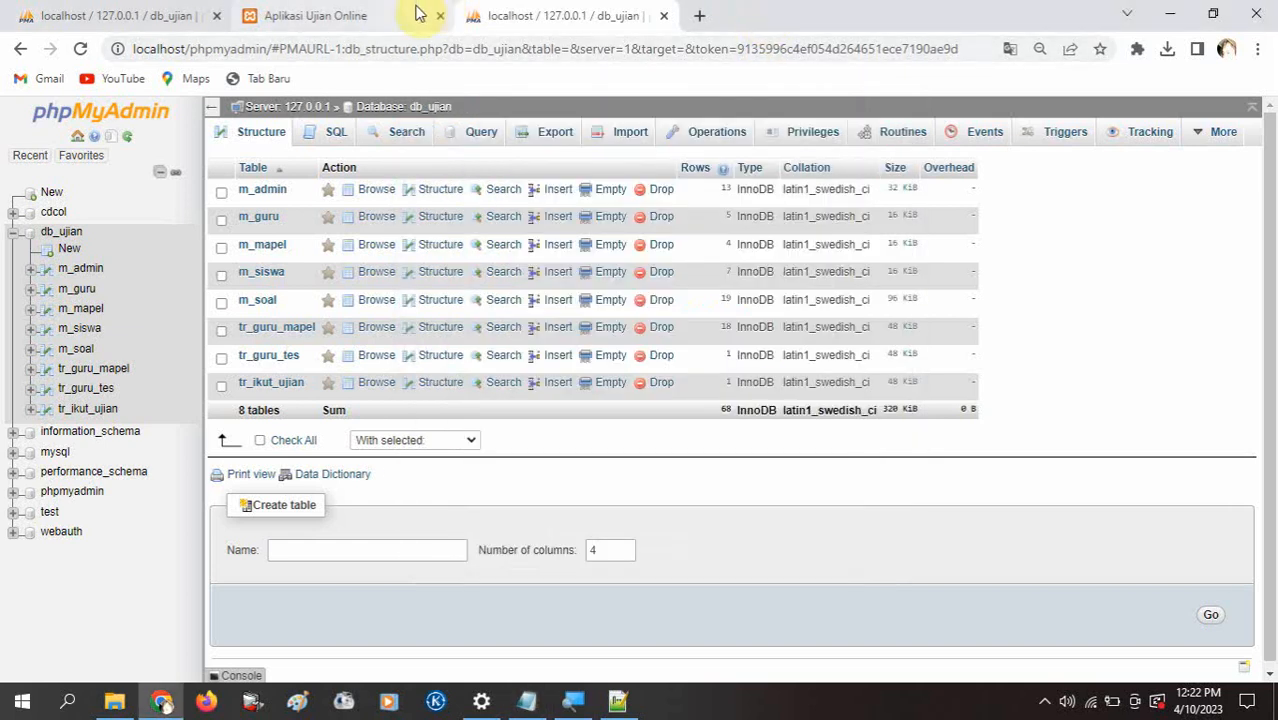